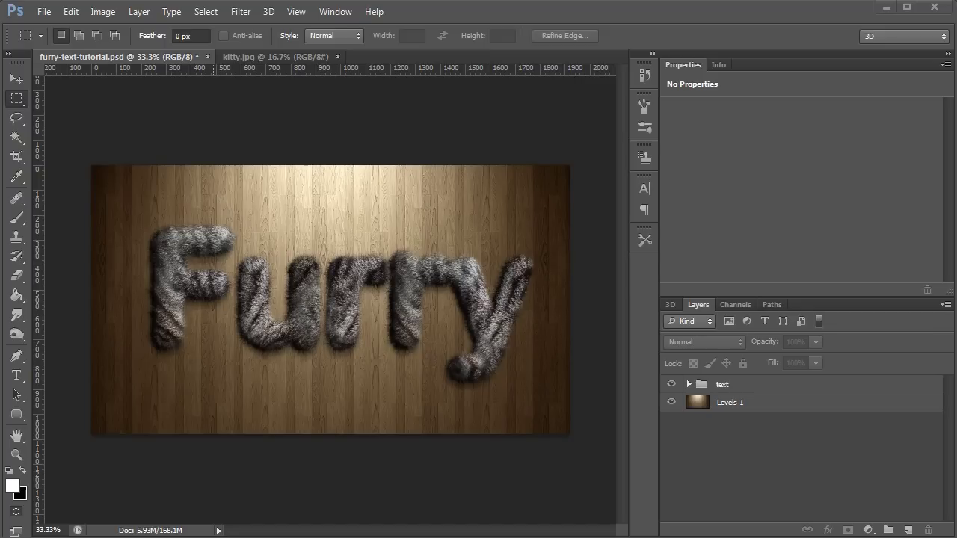
# Bring the kitty.jpg tabby-fur photo to the front.
pyautogui.click(272, 57)
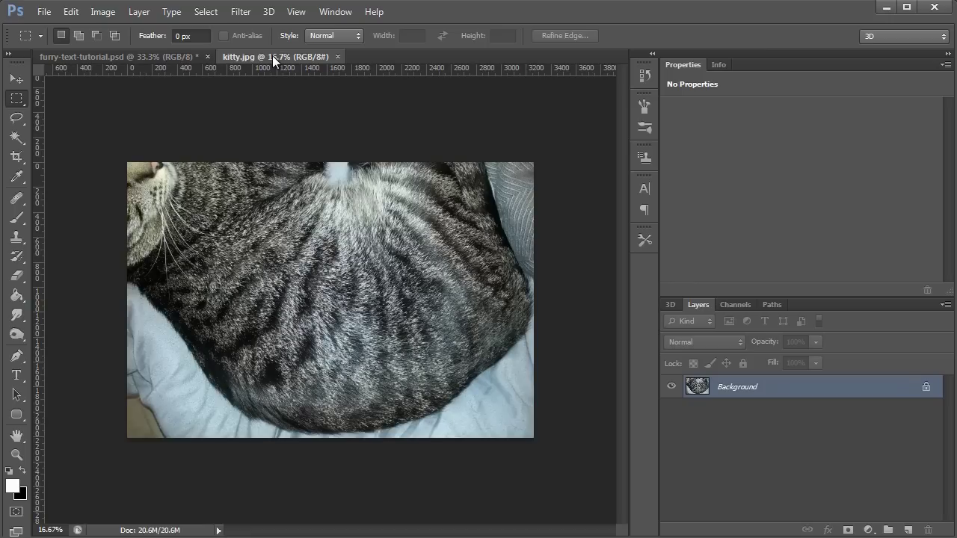
# In furry-text-tutorial.psd, preview the Cheetah, Tiger and dog fur groups, leaving only cat visible.
pyautogui.click(171, 58)
pyautogui.click(688, 384)
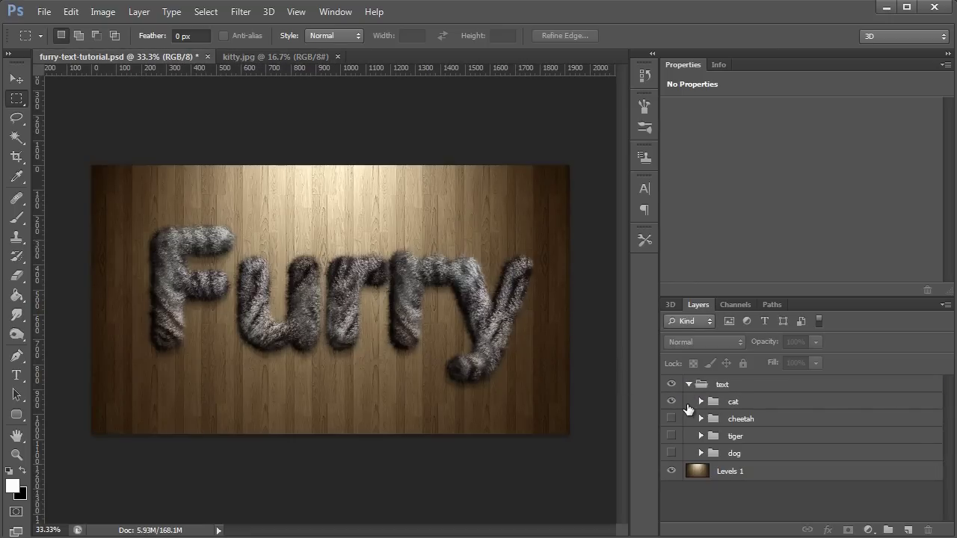
pyautogui.click(671, 403)
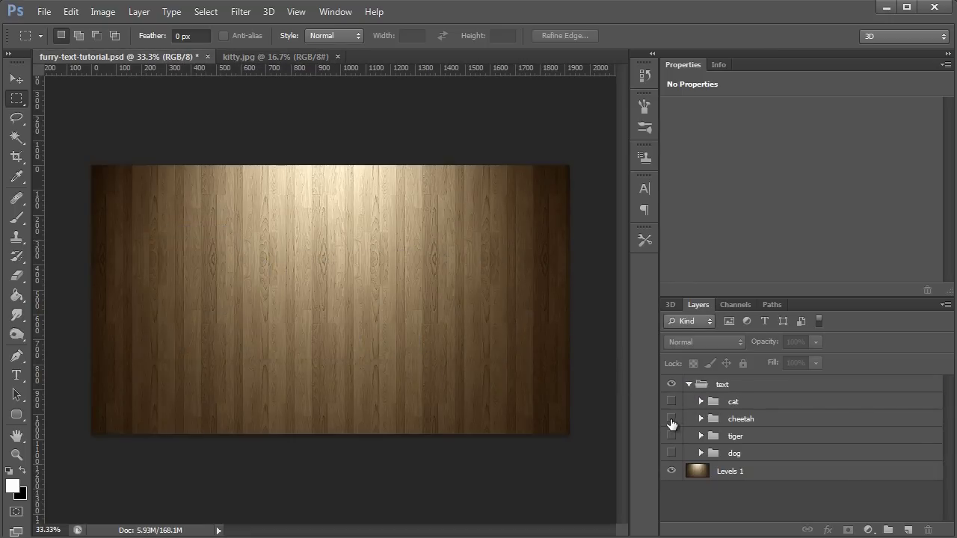
pyautogui.click(671, 419)
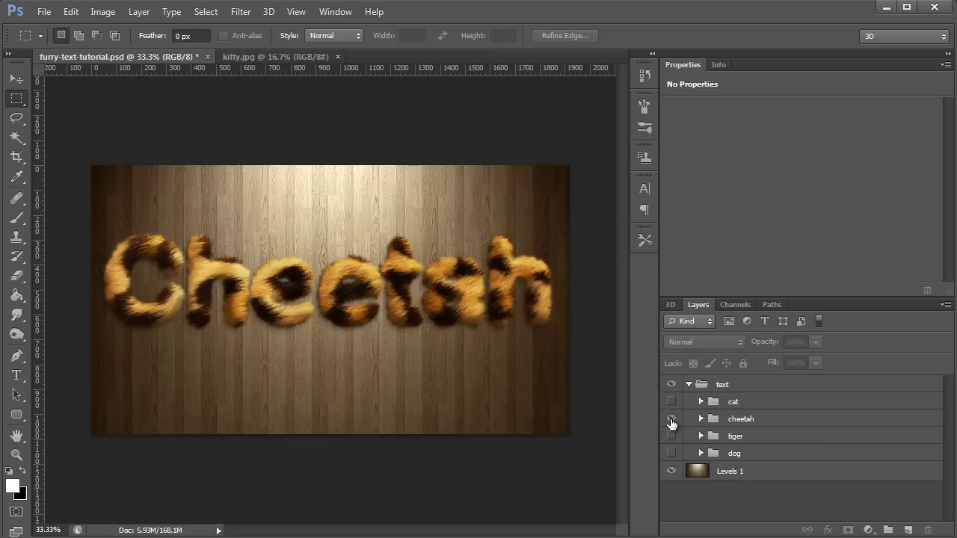
pyautogui.click(671, 420)
pyautogui.click(671, 437)
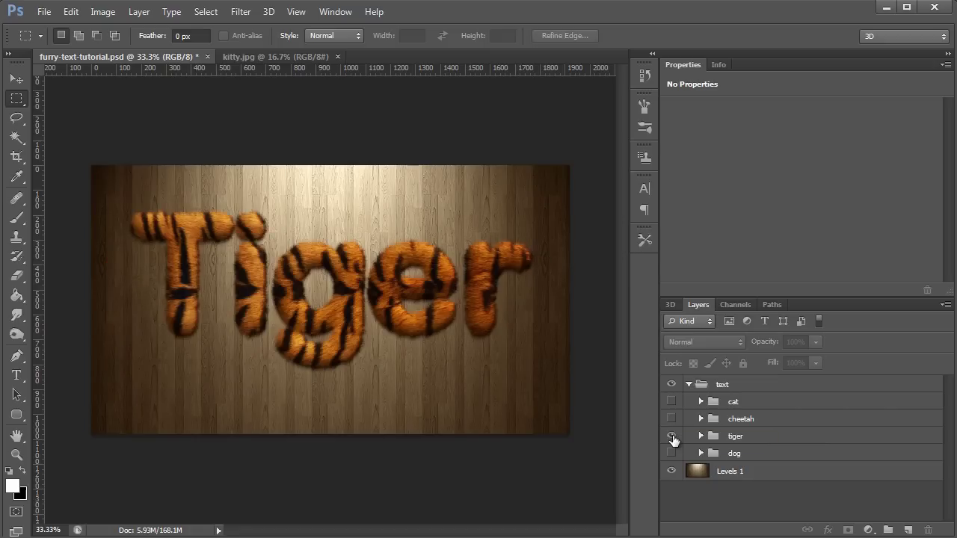
pyautogui.click(672, 437)
pyautogui.click(673, 454)
pyautogui.click(672, 454)
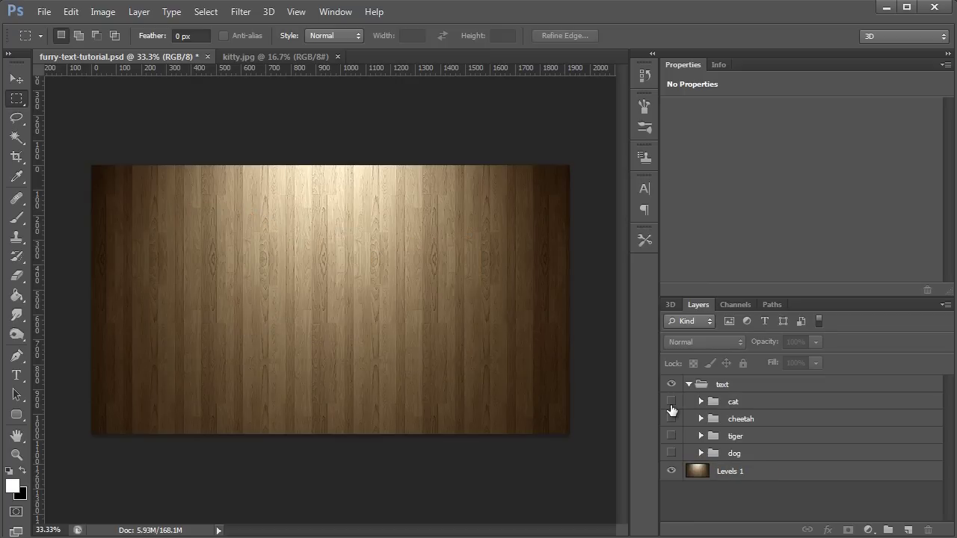
pyautogui.click(671, 401)
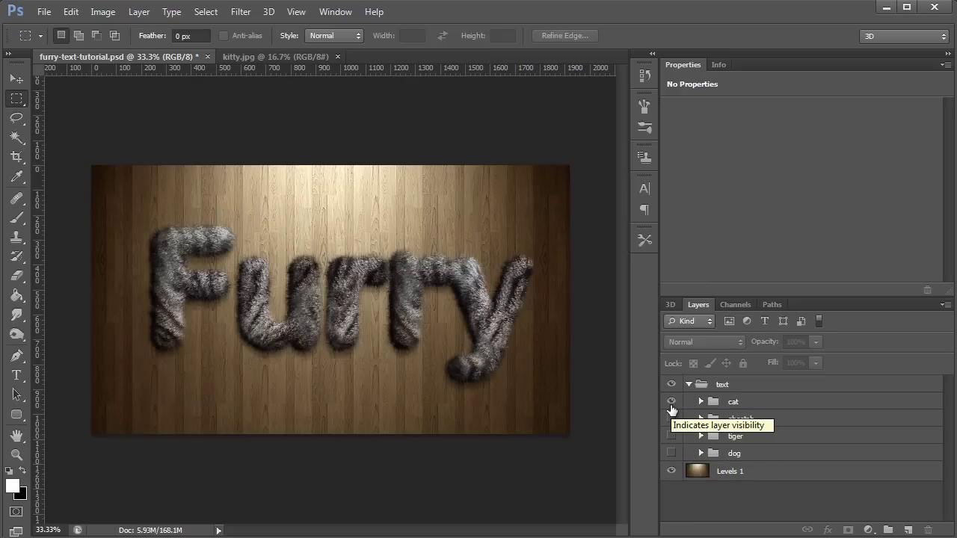
# Delete the finished text layer group and clear the canvas selection.
pyautogui.click(688, 384)
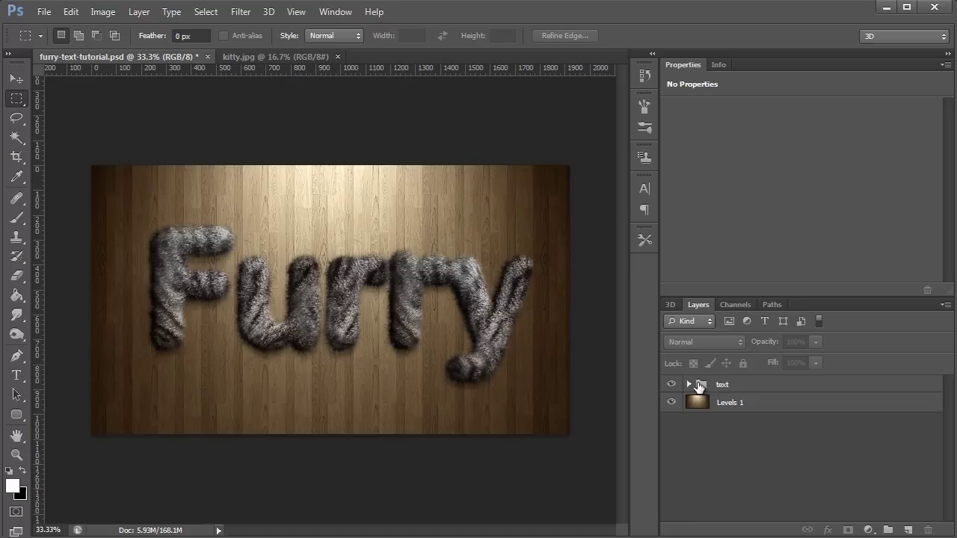
pyautogui.moveTo(705, 388); pyautogui.dragTo(929, 530)
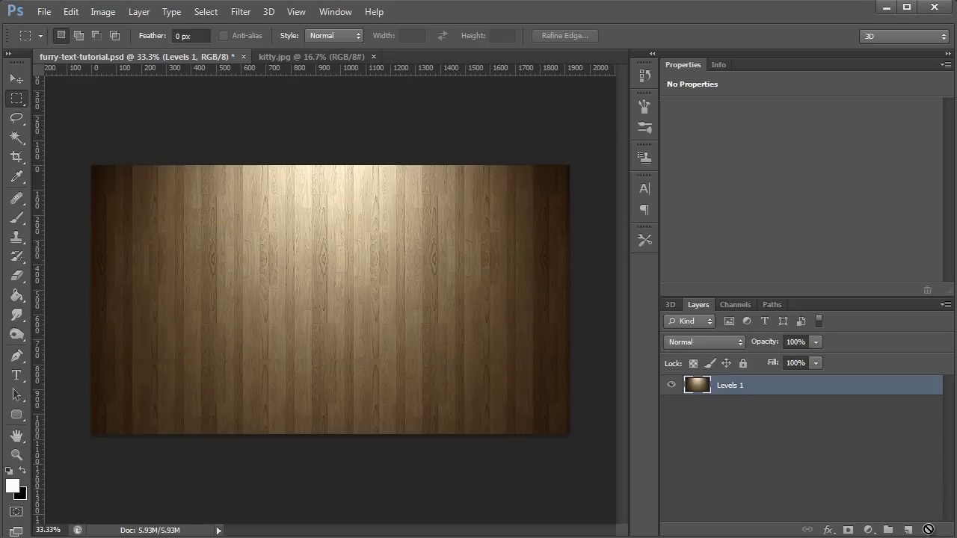
pyautogui.moveTo(70, 141); pyautogui.dragTo(740, 493)
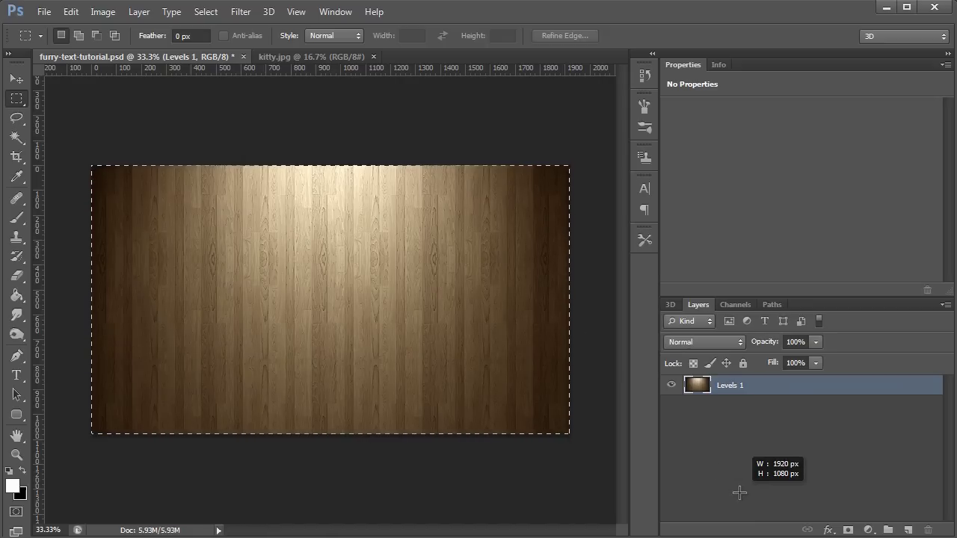
pyautogui.click(740, 493)
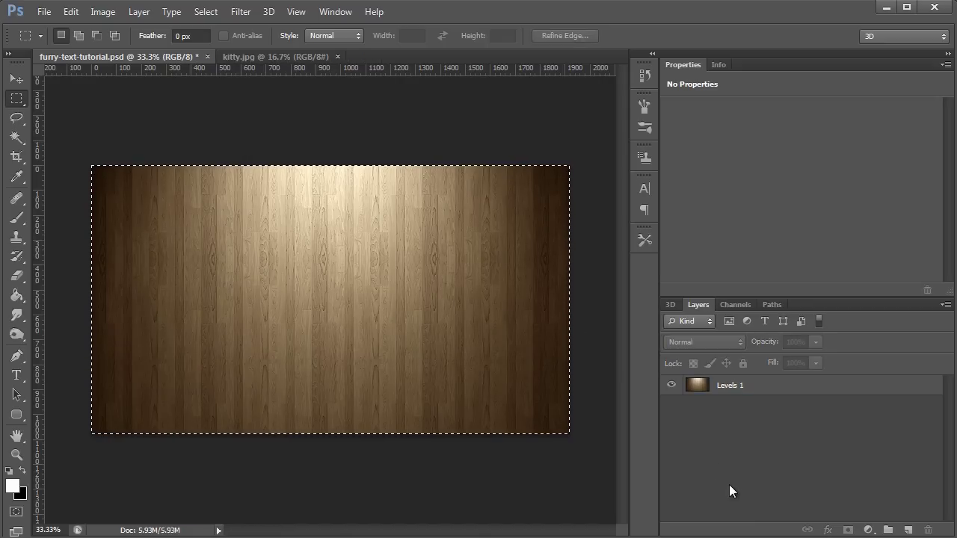
pyautogui.hotkey('ctrl', 'd')
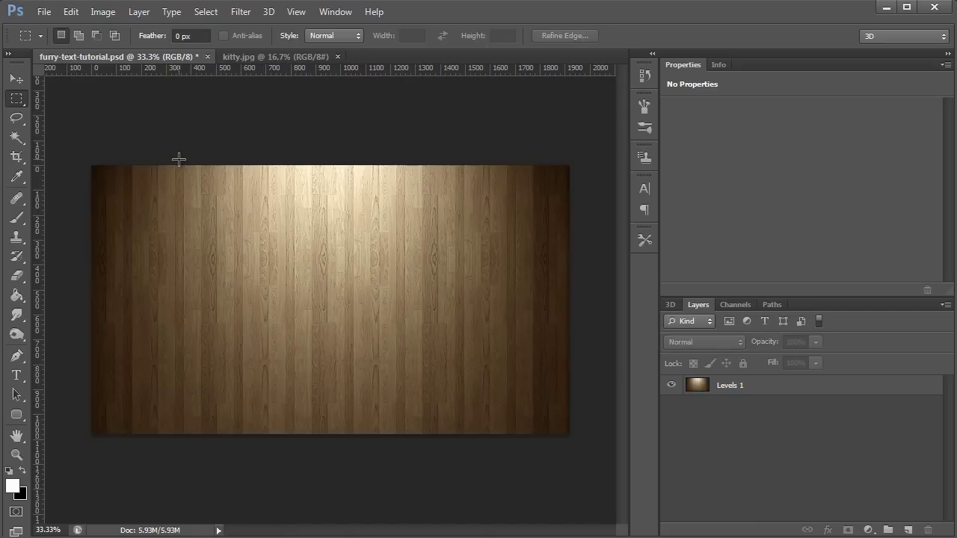
# Type 'Furry' in Arial Rounded MT Bold 151 pt and move it toward the canvas centre.
pyautogui.click(19, 380)
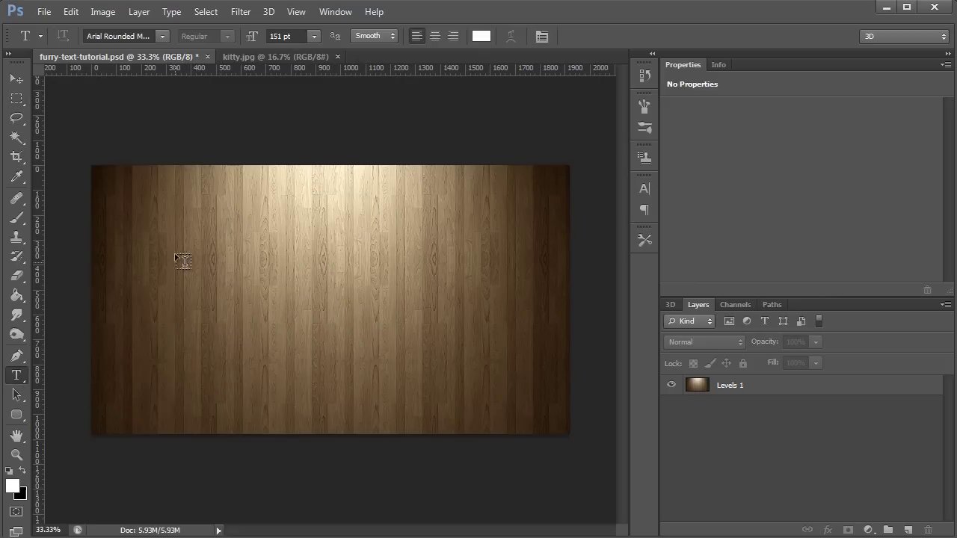
pyautogui.click(162, 33)
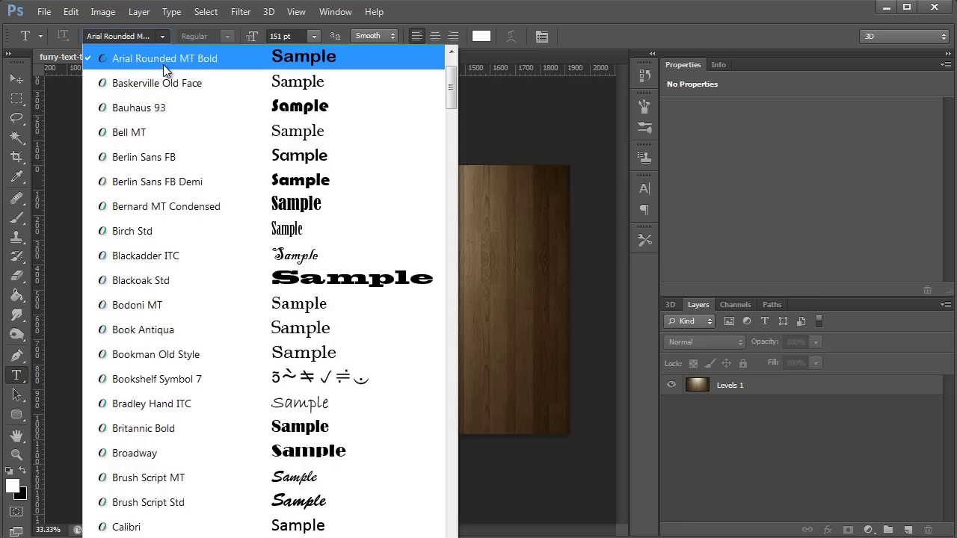
pyautogui.click(163, 65)
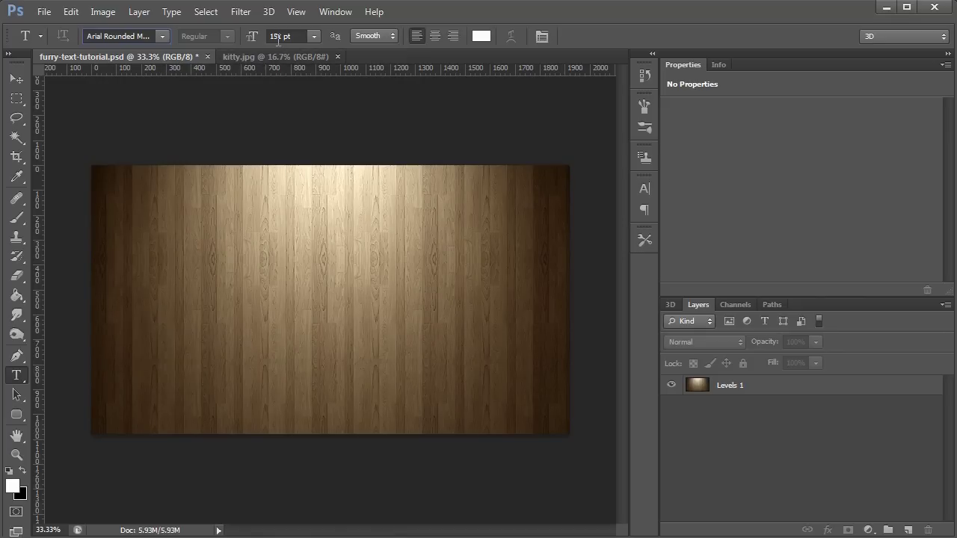
pyautogui.click(174, 308)
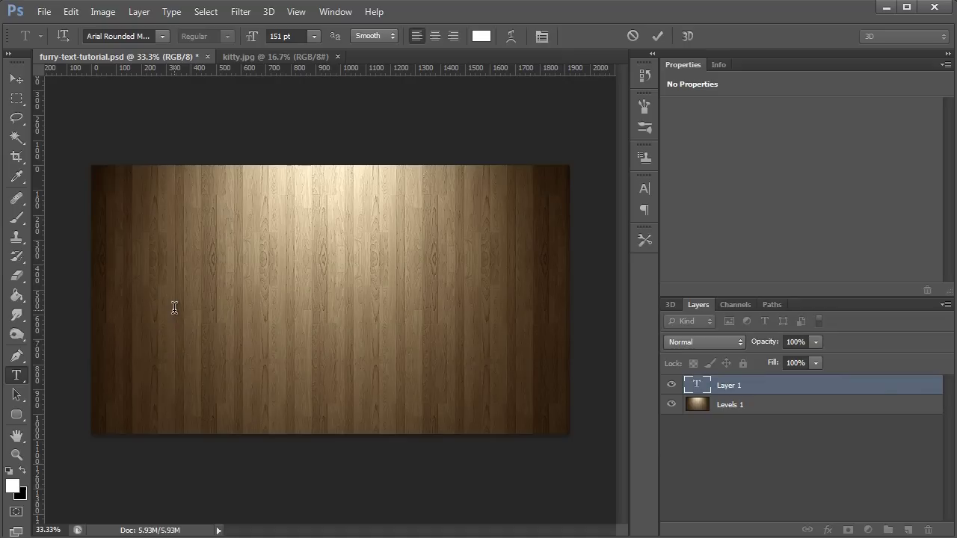
pyautogui.write('Furry')
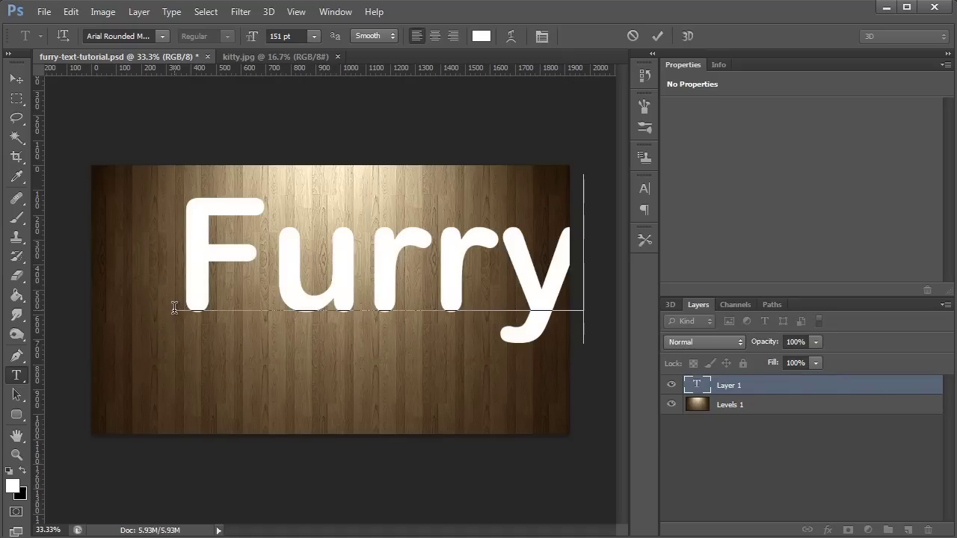
pyautogui.click(17, 78)
pyautogui.moveTo(369, 272); pyautogui.dragTo(326, 303)
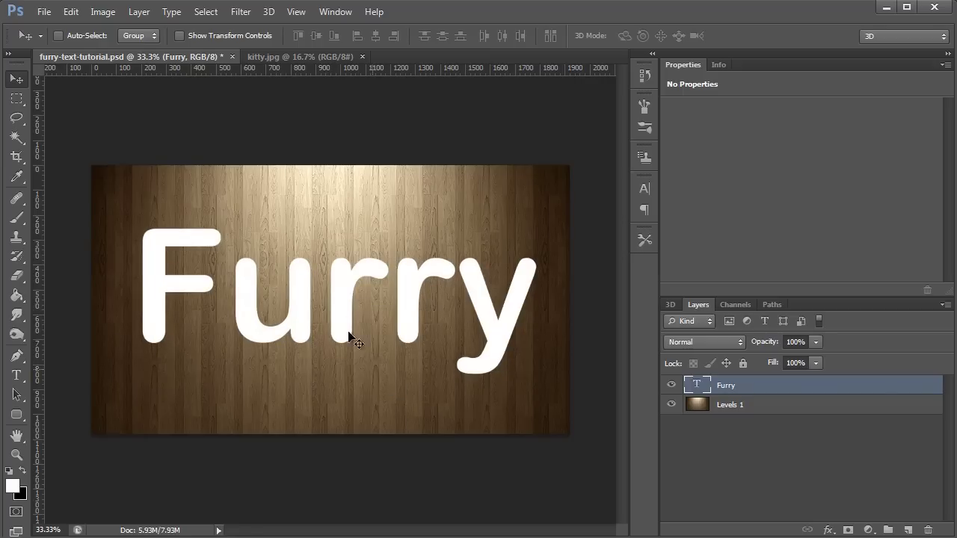
# Drag the kitty.jpg photo into the Furry document, close it, and name the layer 'kitty texture'.
pyautogui.click(298, 56)
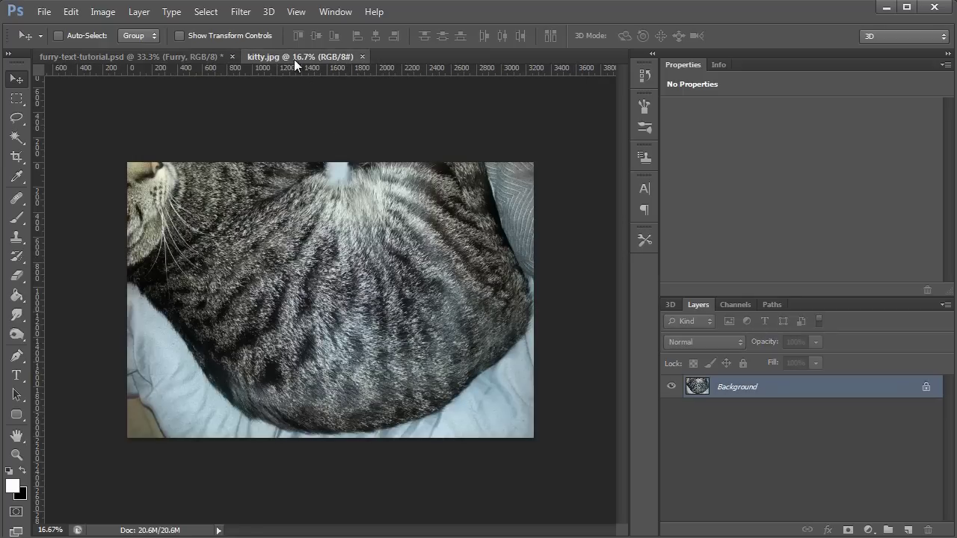
pyautogui.moveTo(294, 58); pyautogui.dragTo(341, 119)
pyautogui.moveTo(471, 229); pyautogui.dragTo(202, 273)
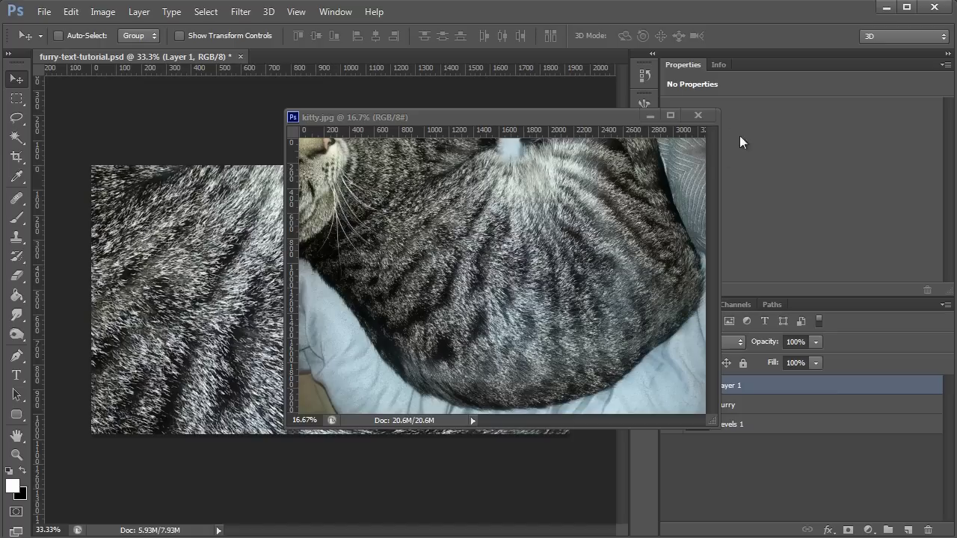
pyautogui.click(705, 114)
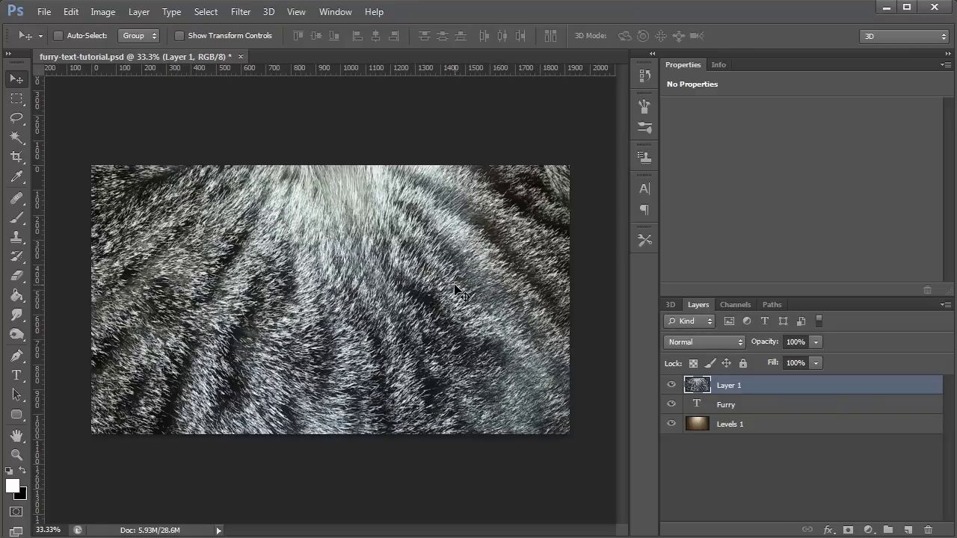
pyautogui.doubleClick(725, 387)
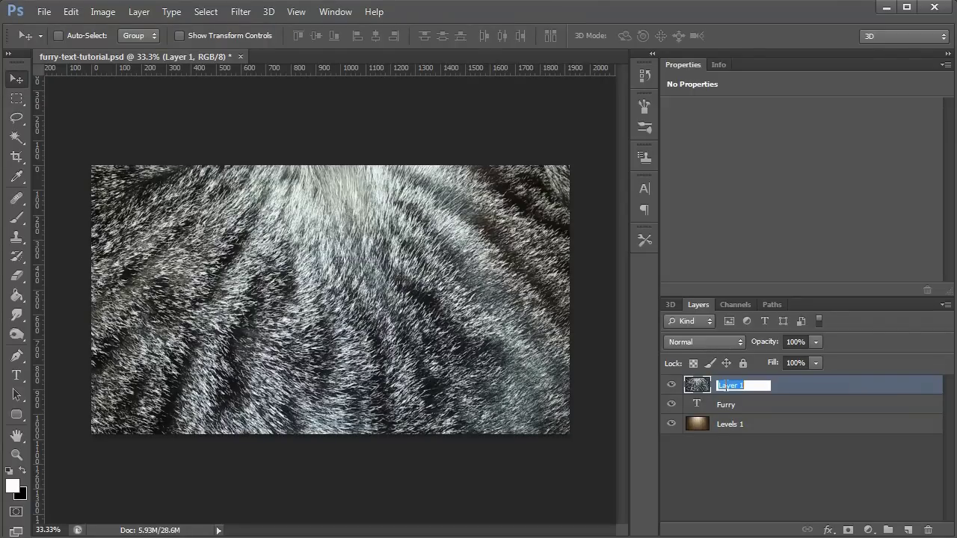
pyautogui.write('kitty texture')
# Load the Furry letters as a selection, mask kitty texture to them, and hide the text layer.
pyautogui.click(708, 413)
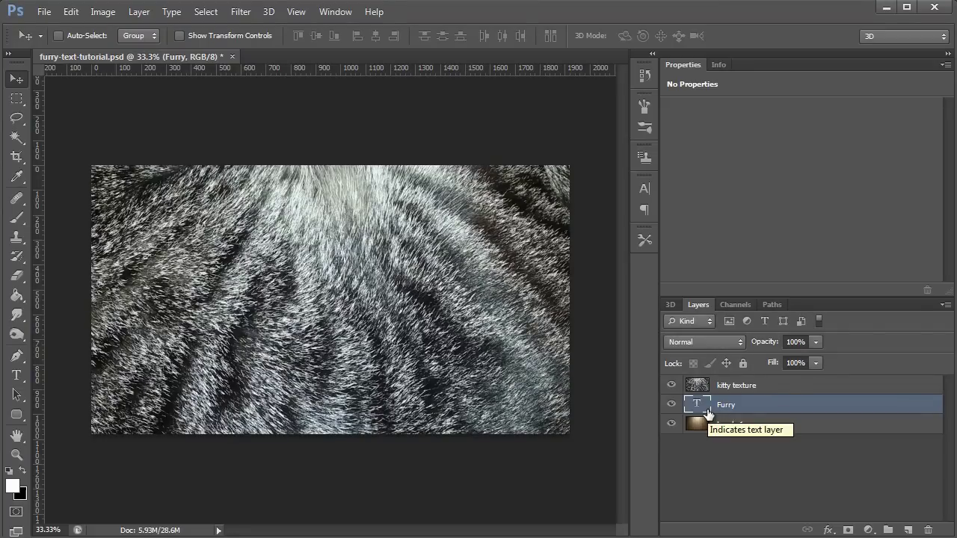
pyautogui.keyDown('ctrl'); pyautogui.click(709, 413); pyautogui.keyUp('ctrl')
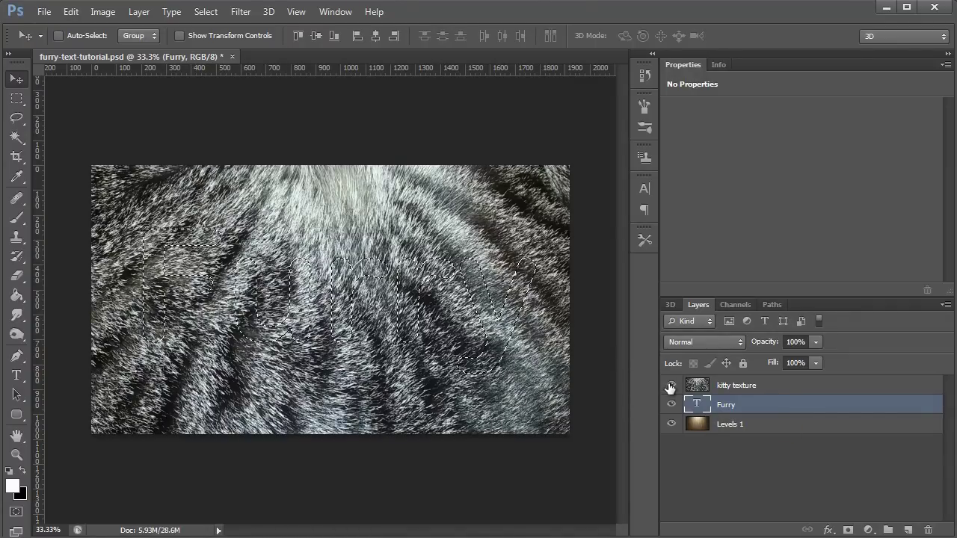
pyautogui.click(671, 386)
pyautogui.click(671, 406)
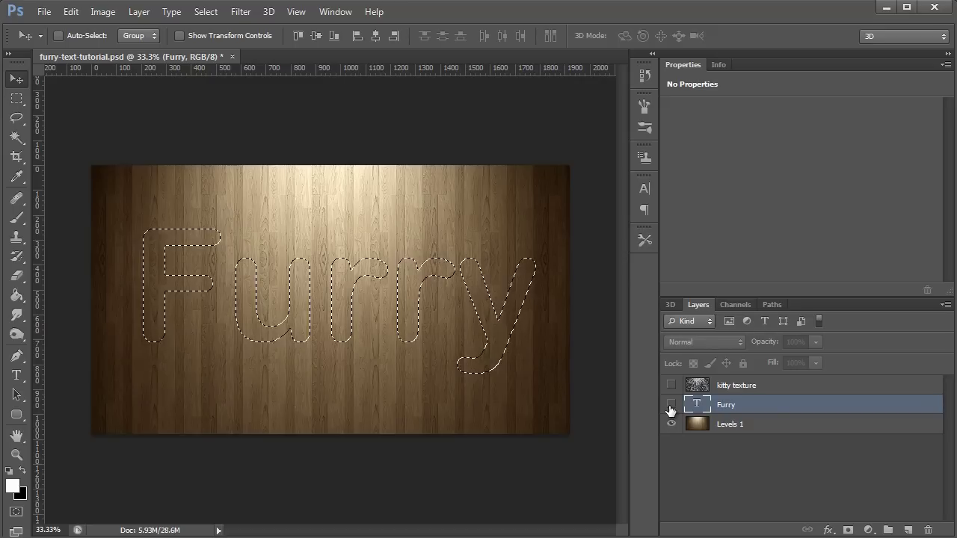
pyautogui.click(671, 406)
pyautogui.click(671, 386)
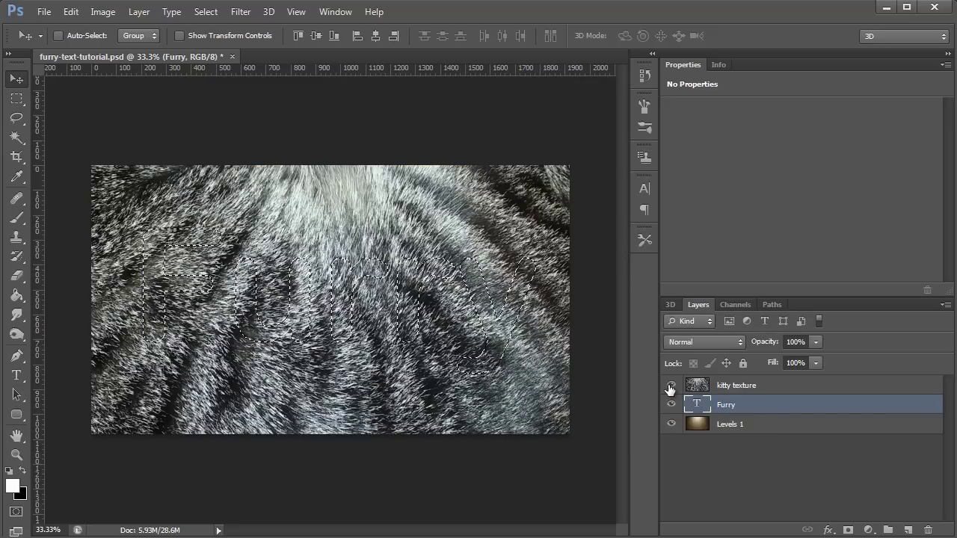
pyautogui.click(703, 388)
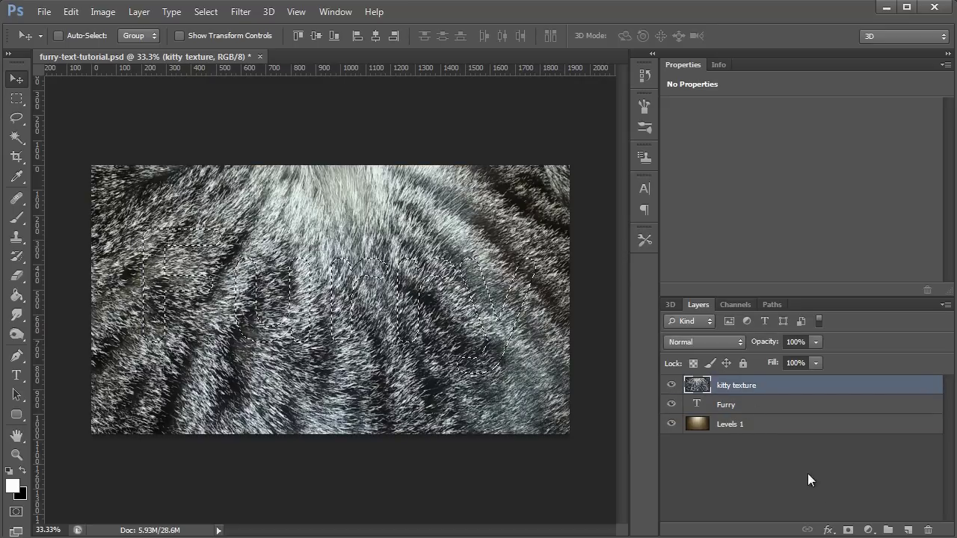
pyautogui.click(848, 530)
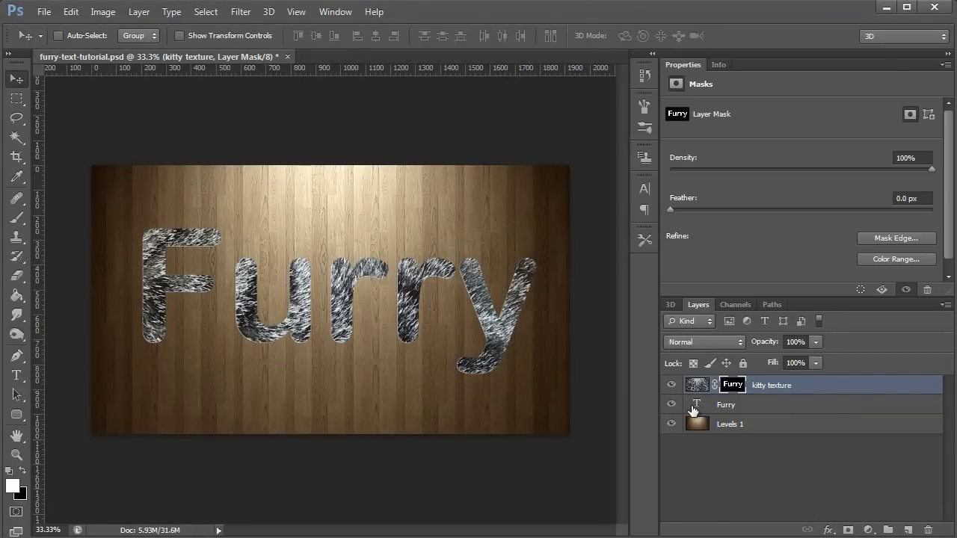
pyautogui.click(671, 406)
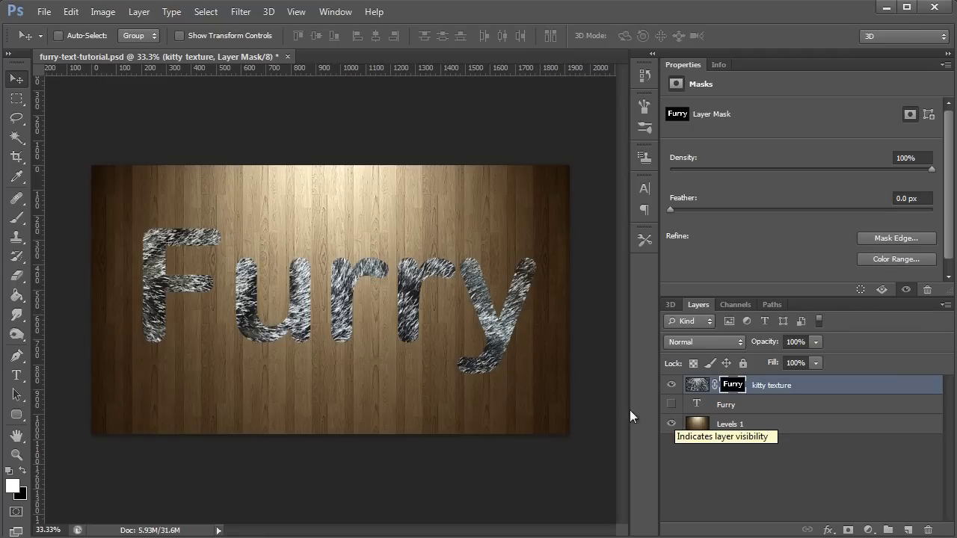
# Zoom out to 33.3% to see the whole artwork and target the kitty texture image thumbnail.
pyautogui.press('z')
pyautogui.moveTo(159, 301); pyautogui.dragTo(159, 301)
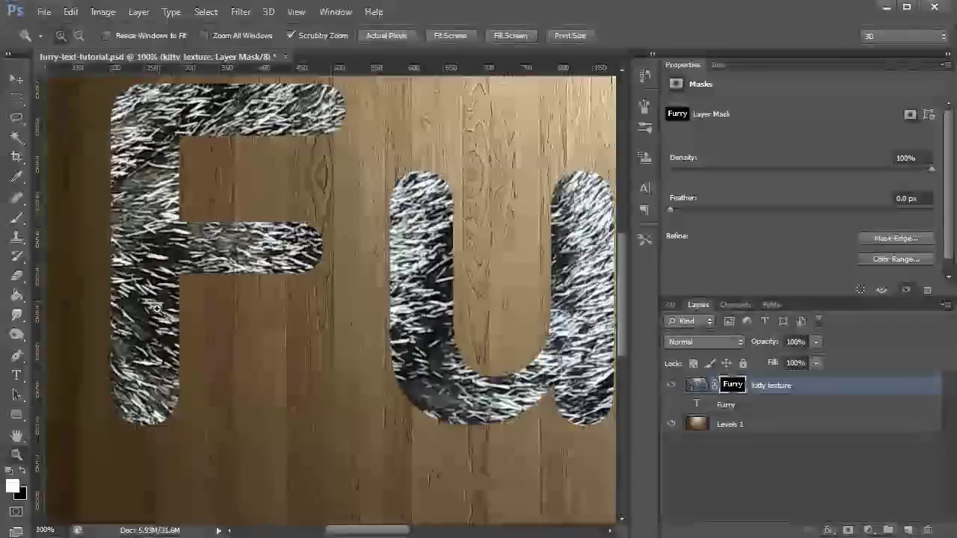
pyautogui.keyDown('alt'); pyautogui.click(298, 320); pyautogui.keyUp('alt')
pyautogui.keyDown('alt'); pyautogui.click(297, 320); pyautogui.keyUp('alt')
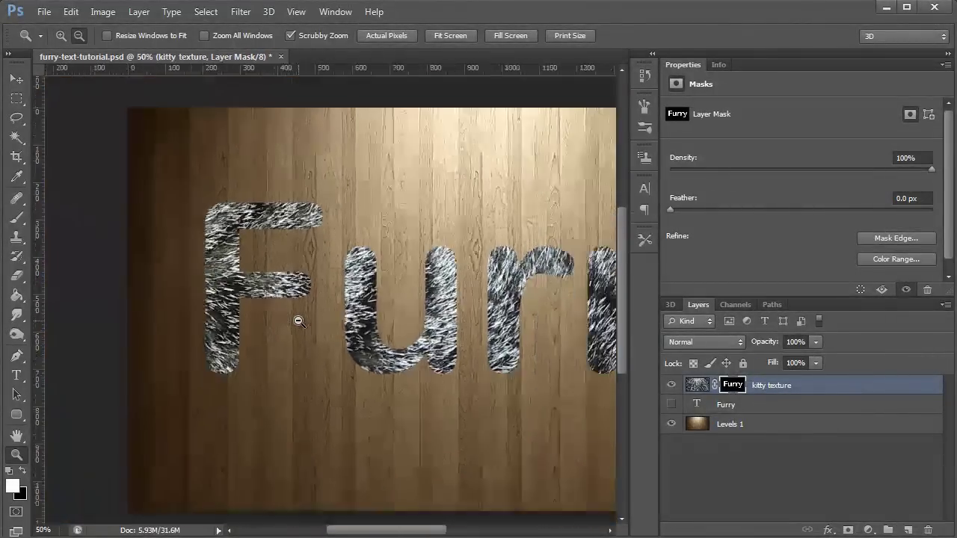
pyautogui.keyDown('alt'); pyautogui.click(312, 322); pyautogui.keyUp('alt')
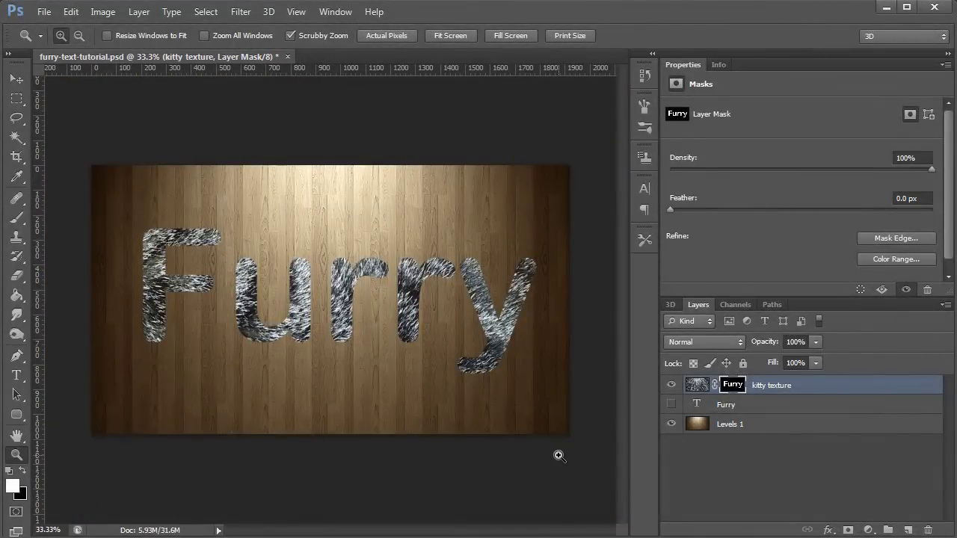
pyautogui.click(695, 385)
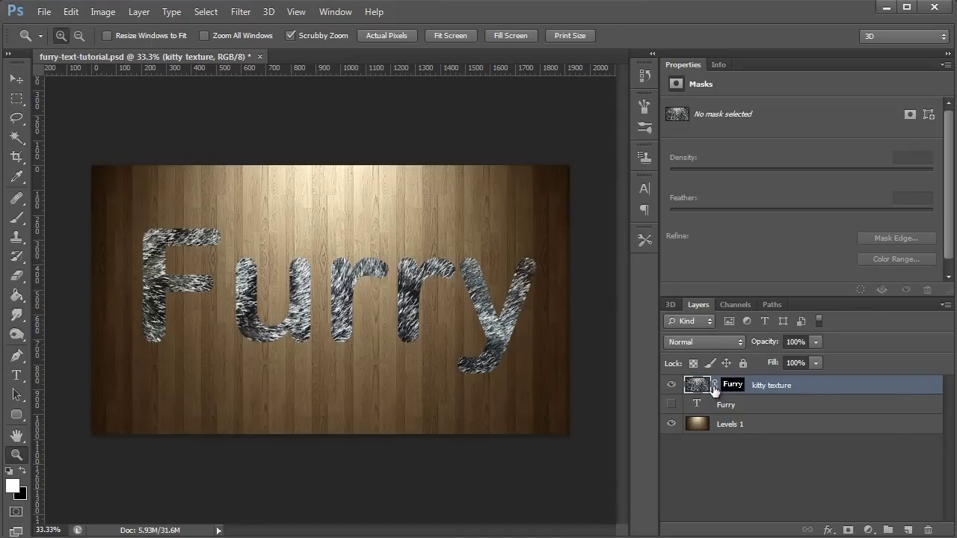
# Unlink the kitty texture from its Furry mask and target the texture image.
pyautogui.click(714, 387)
pyautogui.click(732, 386)
pyautogui.click(698, 386)
pyautogui.click(733, 389)
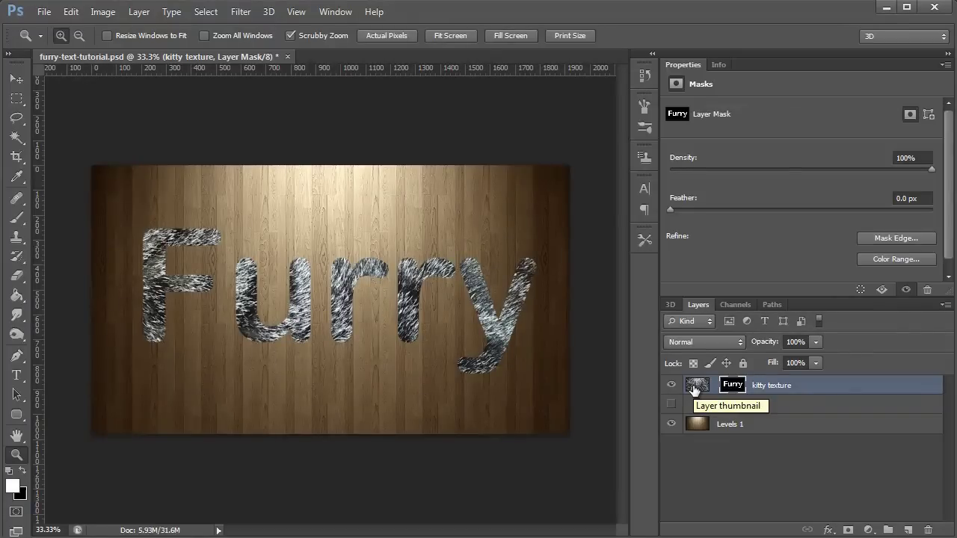
pyautogui.click(695, 386)
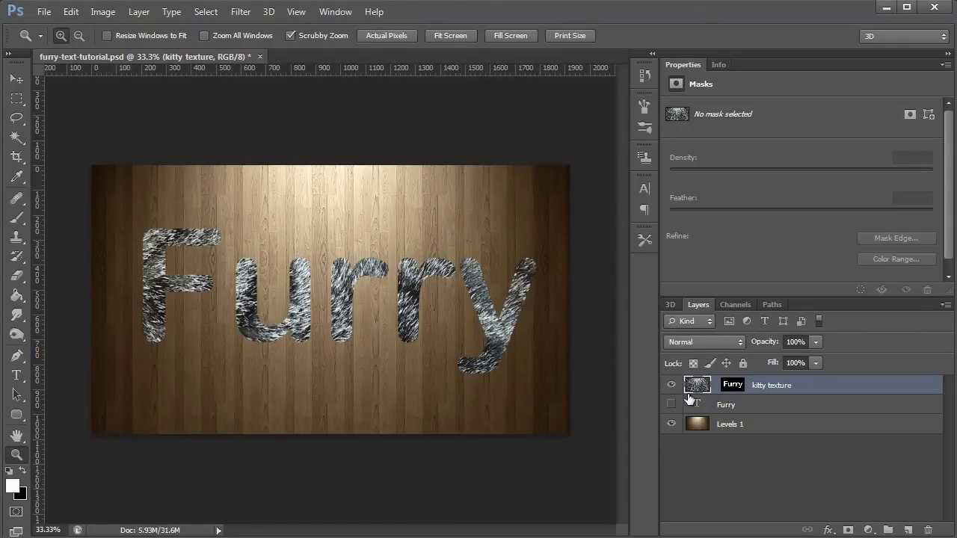
pyautogui.click(731, 389)
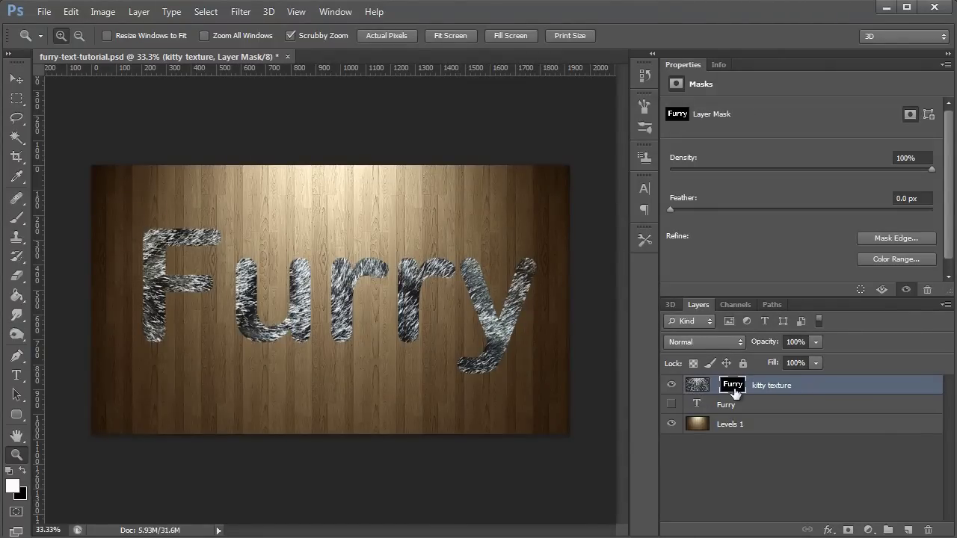
pyautogui.click(697, 385)
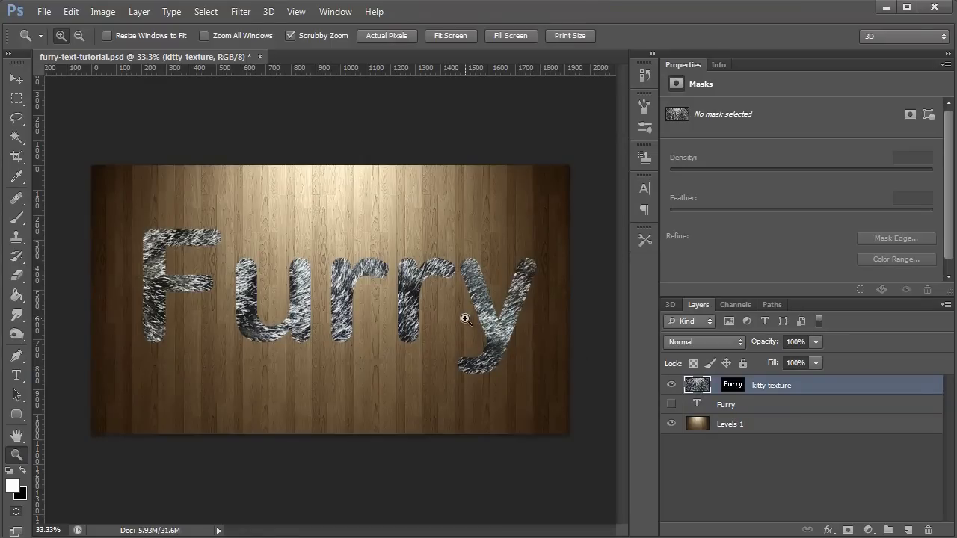
# Scale the kitty texture down to about 37% and position it inside the letters.
pyautogui.hotkey('ctrl', 't')
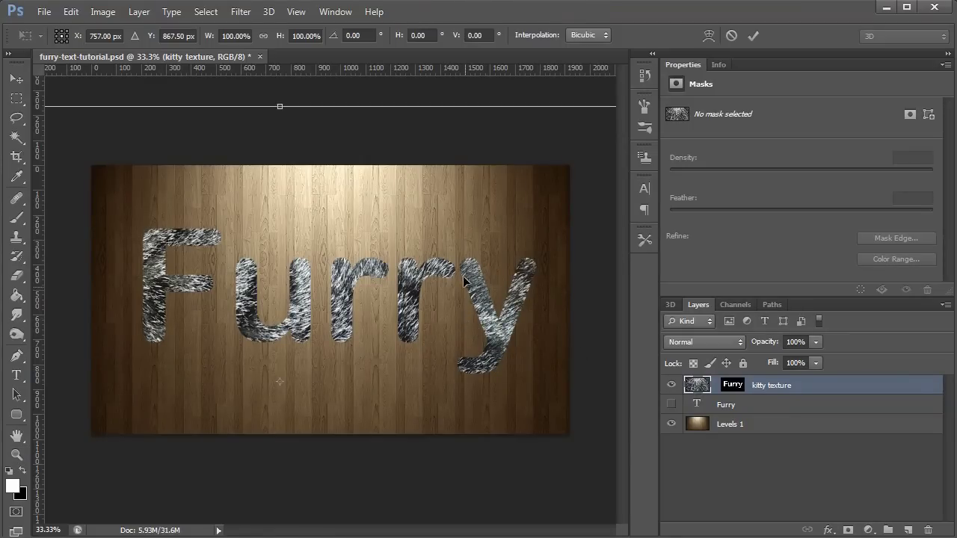
pyautogui.moveTo(568, 148); pyautogui.dragTo(444, 158)
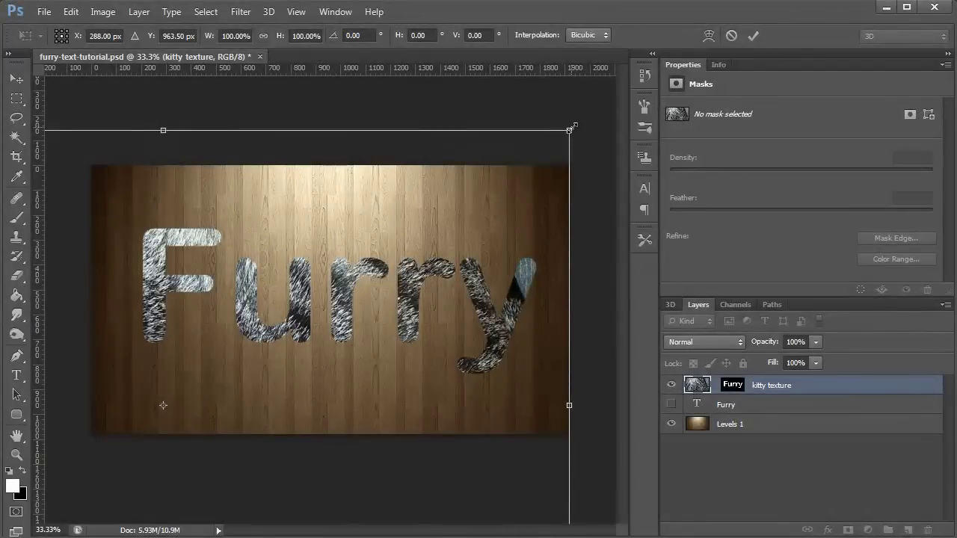
pyautogui.moveTo(573, 128); pyautogui.dragTo(180, 357)
pyautogui.moveTo(155, 399); pyautogui.dragTo(464, 219)
pyautogui.moveTo(522, 166); pyautogui.dragTo(364, 219)
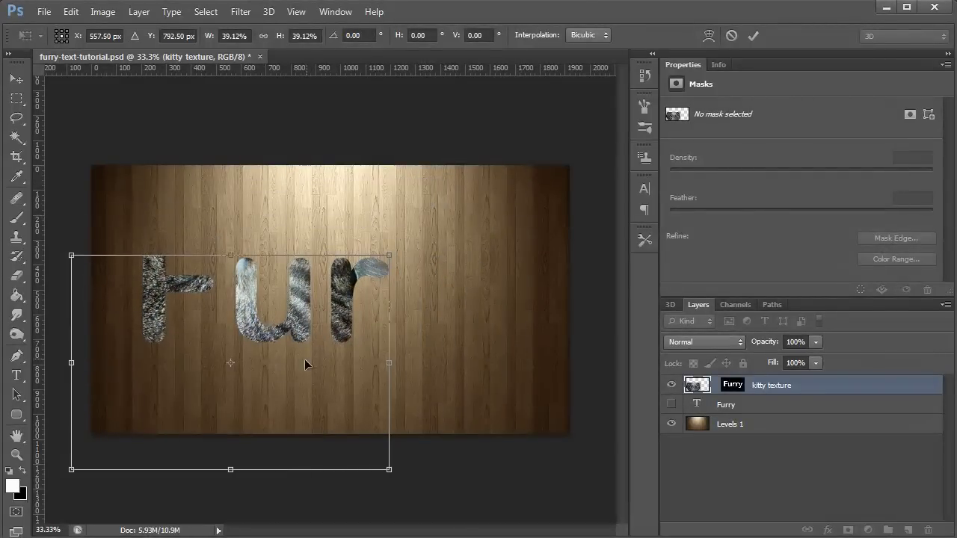
pyautogui.moveTo(300, 371); pyautogui.dragTo(316, 329)
pyautogui.moveTo(410, 434); pyautogui.dragTo(393, 423)
pyautogui.moveTo(302, 349); pyautogui.dragTo(310, 332)
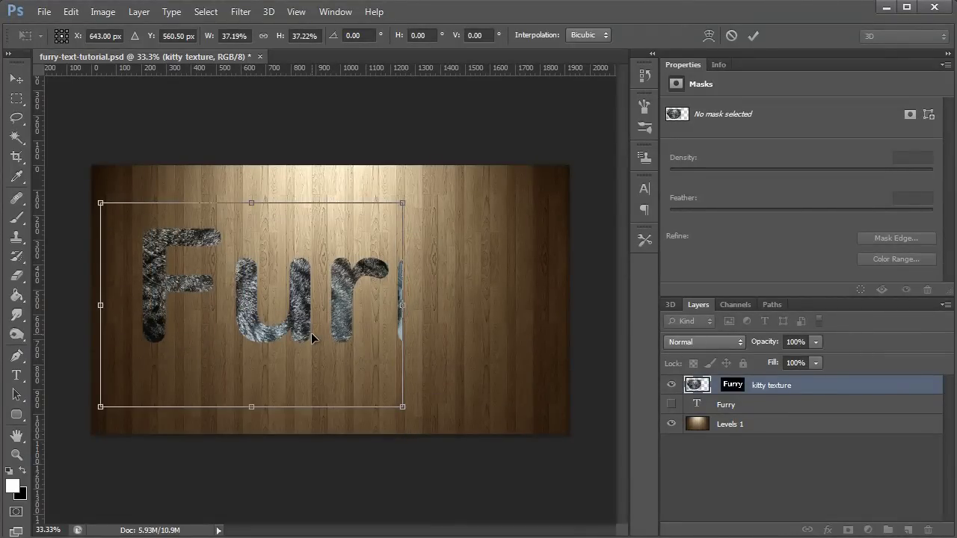
pyautogui.press('Return')
pyautogui.press('z')
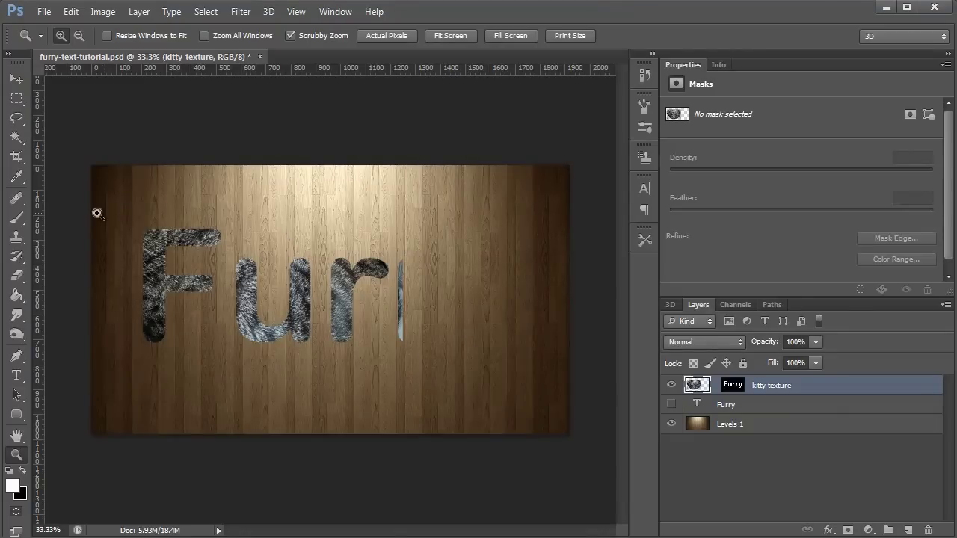
# Clone-stamp fur into the empty stroke and the streaky u and first r.
pyautogui.click(17, 237)
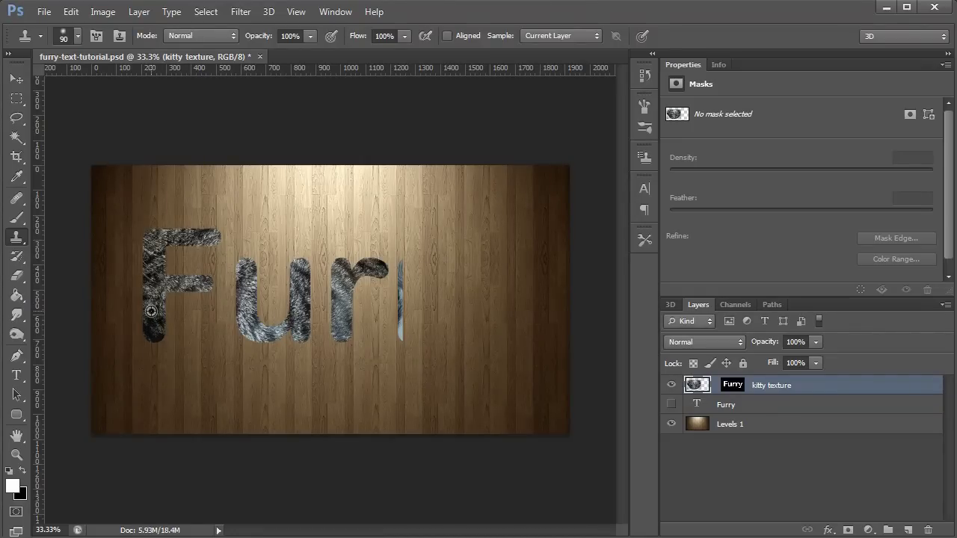
pyautogui.moveTo(402, 335)
pyautogui.mouseDown()
pyautogui.moveTo(410, 265)
pyautogui.moveTo(428, 281)
pyautogui.moveTo(451, 270)
pyautogui.moveTo(446, 261)
pyautogui.moveTo(477, 270)
pyautogui.moveTo(494, 333)
pyautogui.moveTo(518, 258)
pyautogui.moveTo(524, 302)
pyautogui.moveTo(532, 275)
pyautogui.moveTo(493, 345)
pyautogui.moveTo(500, 361)
pyautogui.moveTo(498, 342)
pyautogui.moveTo(488, 353)
pyautogui.moveTo(497, 362)
pyautogui.moveTo(457, 352)
pyautogui.moveTo(499, 356)
pyautogui.moveTo(463, 366)
pyautogui.moveTo(498, 364)
pyautogui.moveTo(463, 369)
pyautogui.moveTo(477, 364)
pyautogui.moveTo(464, 368)
pyautogui.moveTo(489, 374)
pyautogui.moveTo(502, 358)
pyautogui.moveTo(491, 329)
pyautogui.moveTo(510, 333)
pyautogui.moveTo(468, 307)
pyautogui.moveTo(465, 335)
pyautogui.mouseUp()
pyautogui.hotkey('ctrl', 'z')
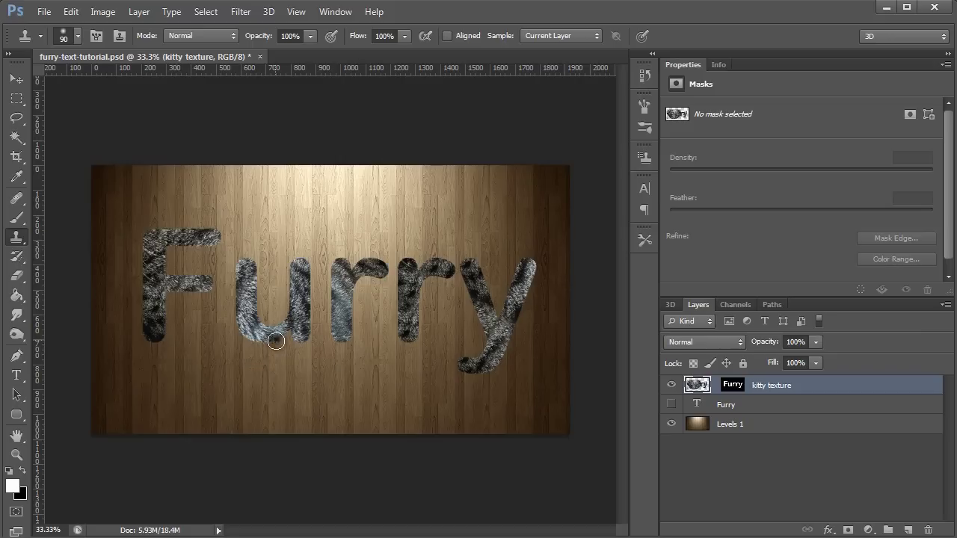
pyautogui.moveTo(281, 330)
pyautogui.mouseDown()
pyautogui.moveTo(240, 326)
pyautogui.moveTo(250, 303)
pyautogui.moveTo(244, 269)
pyautogui.mouseUp()
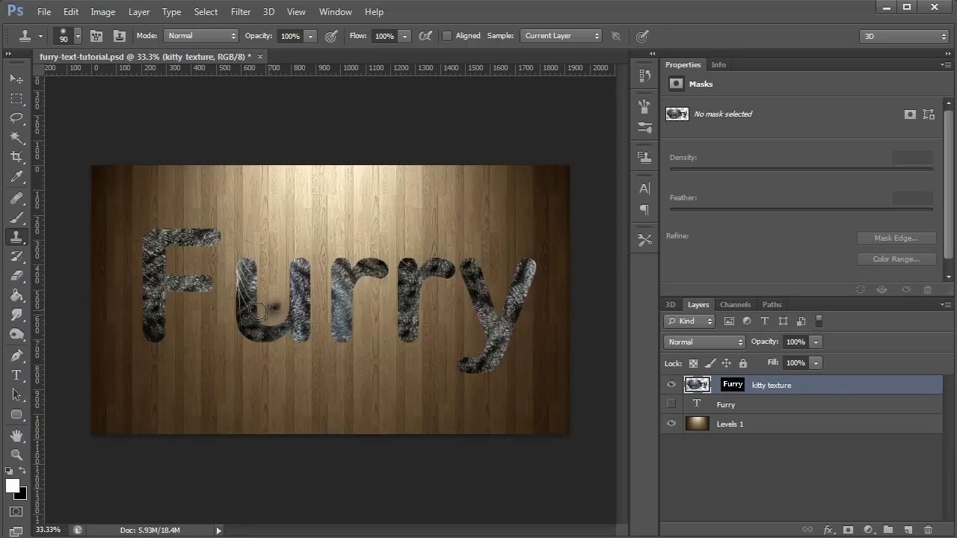
pyautogui.moveTo(239, 309)
pyautogui.mouseDown()
pyautogui.moveTo(238, 271)
pyautogui.moveTo(250, 280)
pyautogui.moveTo(254, 311)
pyautogui.mouseUp()
pyautogui.click(251, 261)
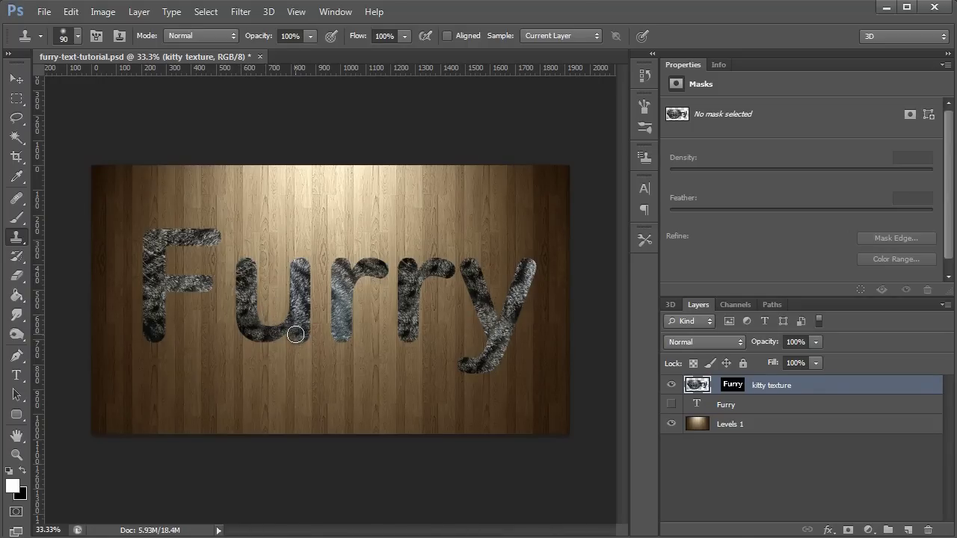
pyautogui.moveTo(337, 334)
pyautogui.mouseDown()
pyautogui.moveTo(333, 292)
pyautogui.moveTo(347, 311)
pyautogui.moveTo(333, 277)
pyautogui.moveTo(354, 323)
pyautogui.moveTo(335, 290)
pyautogui.mouseUp()
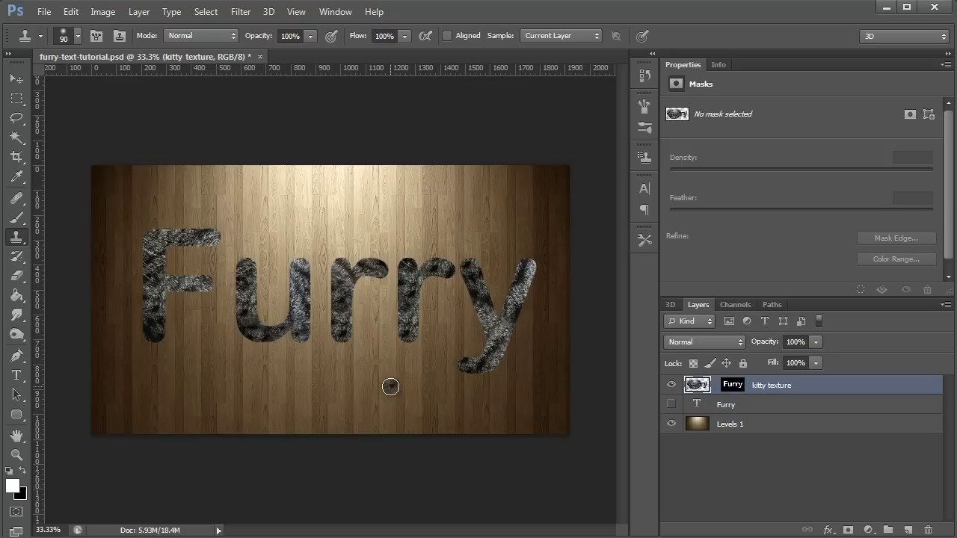
# Zoom in on the F and load the 134 px strand brush preset.
pyautogui.click(16, 455)
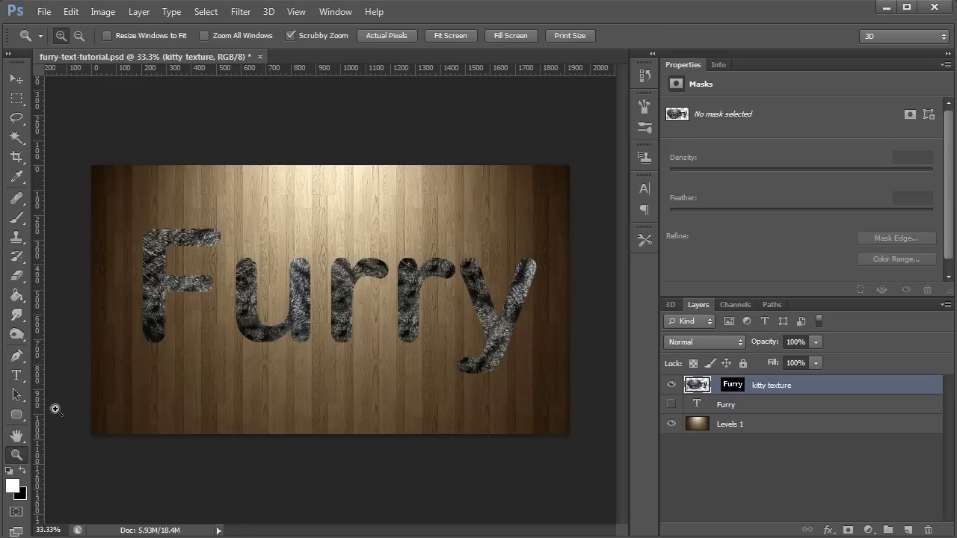
pyautogui.click(184, 251)
pyautogui.click(184, 249)
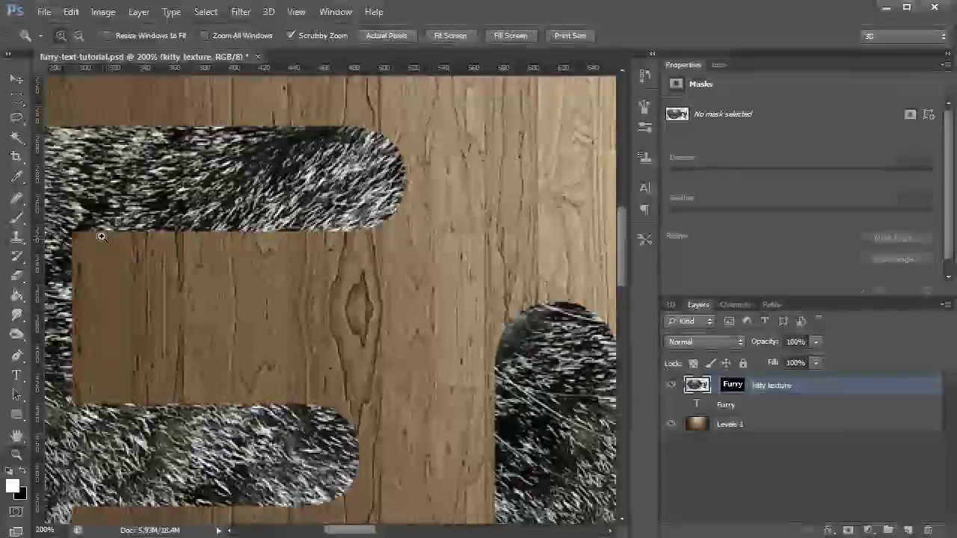
pyautogui.moveTo(259, 278); pyautogui.dragTo(316, 316)
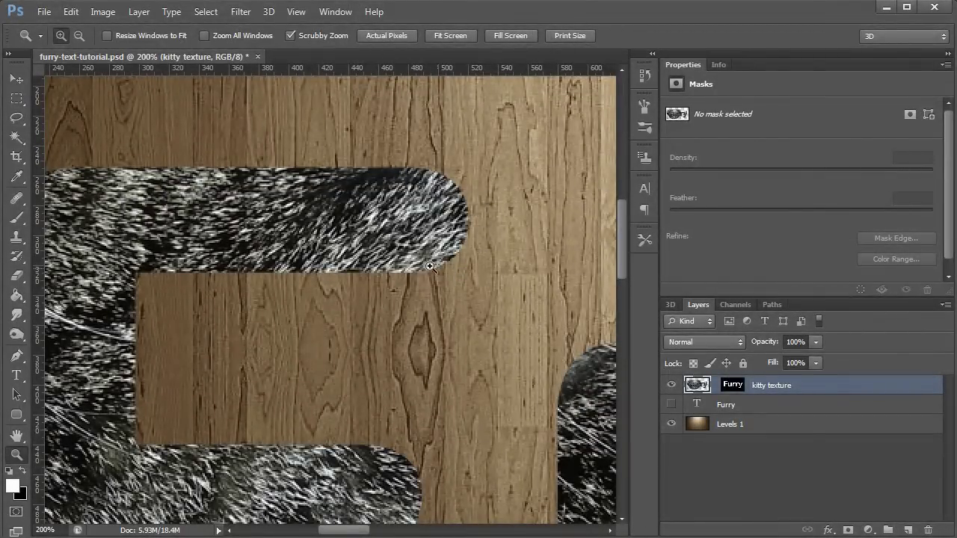
pyautogui.click(16, 219)
pyautogui.click(78, 36)
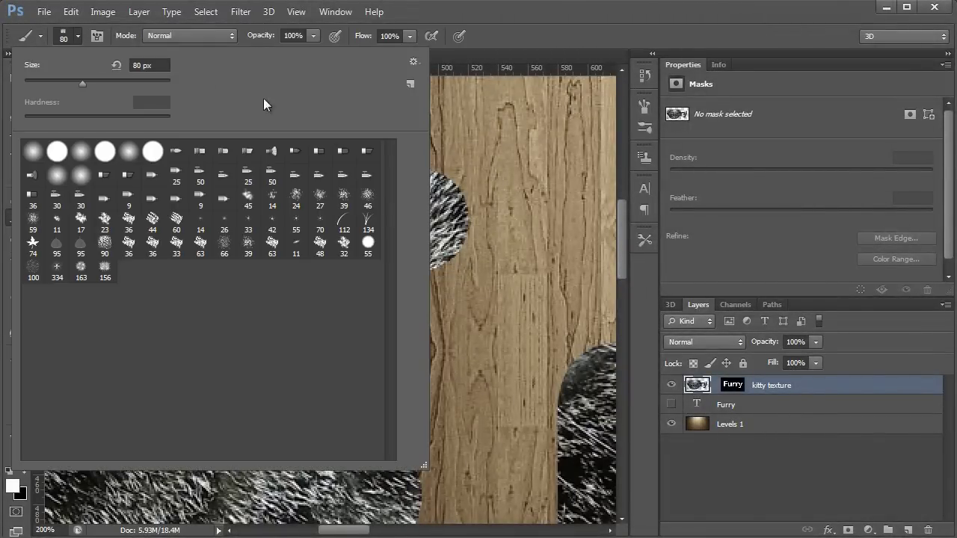
pyautogui.click(369, 223)
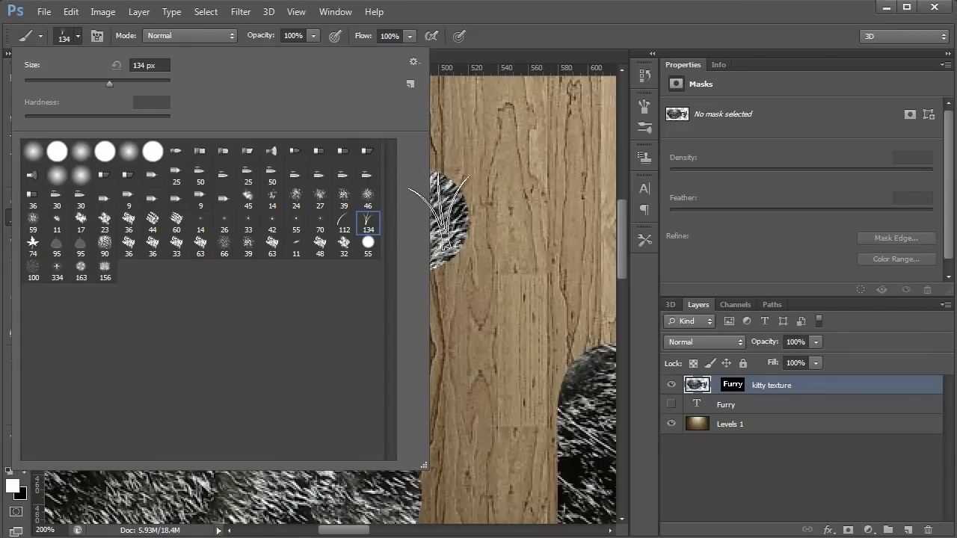
pyautogui.press('Return')
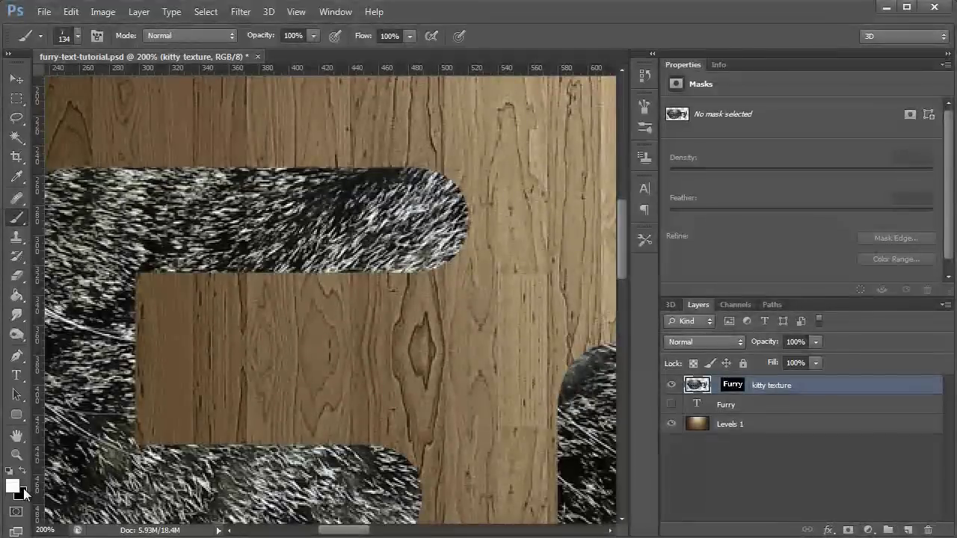
# Set the background colour to white in the Color Picker.
pyautogui.click(20, 494)
pyautogui.moveTo(258, 255); pyautogui.dragTo(240, 184)
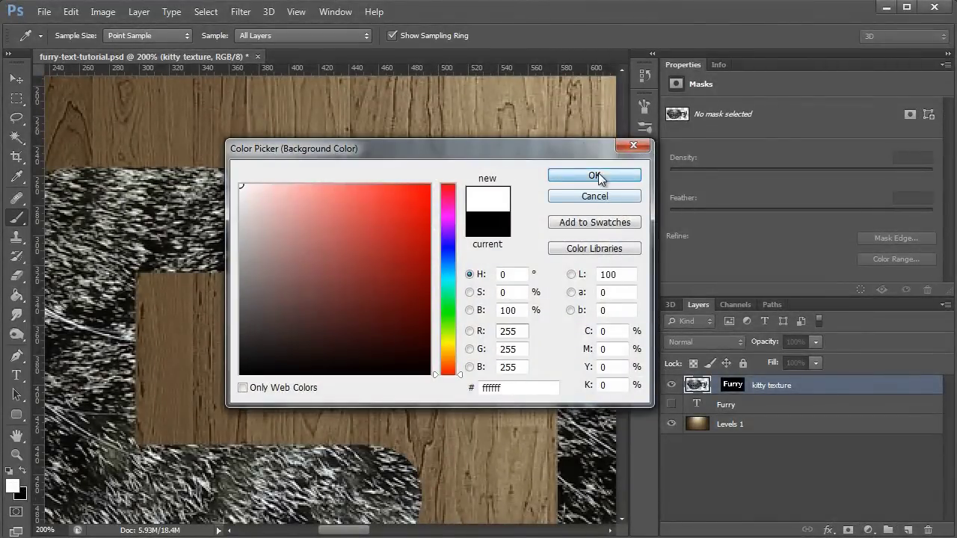
pyautogui.click(594, 175)
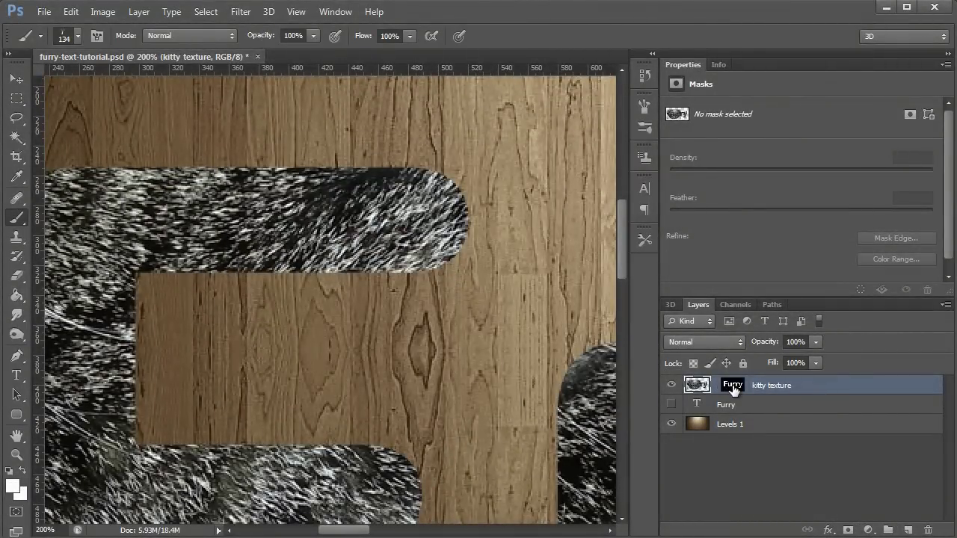
# On the fur mask, paint white strands along the F's top edge.
pyautogui.click(733, 386)
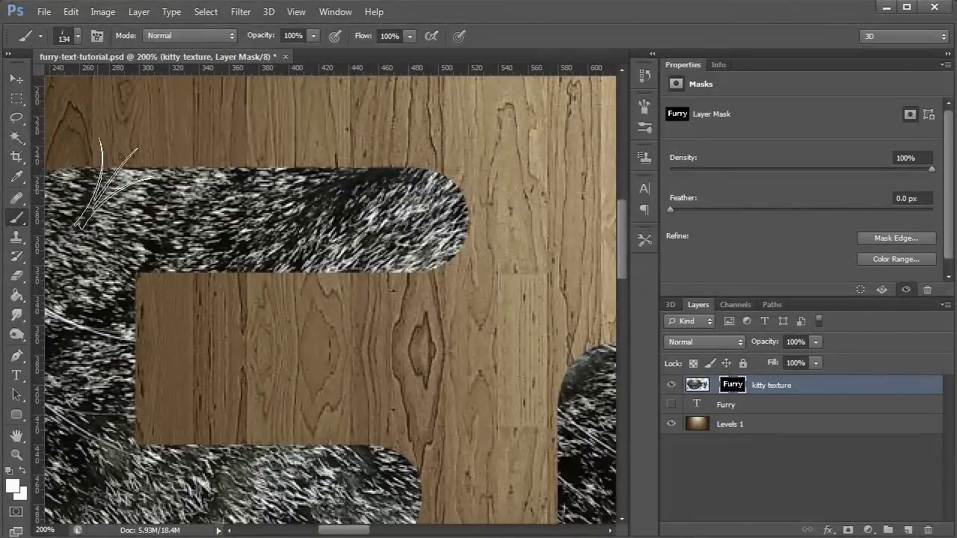
pyautogui.moveTo(123, 184)
pyautogui.mouseDown()
pyautogui.moveTo(418, 183)
pyautogui.moveTo(303, 174)
pyautogui.moveTo(348, 201)
pyautogui.moveTo(389, 172)
pyautogui.moveTo(255, 175)
pyautogui.moveTo(406, 179)
pyautogui.mouseUp()
pyautogui.moveTo(339, 173)
pyautogui.mouseDown()
pyautogui.moveTo(217, 153)
pyautogui.moveTo(82, 154)
pyautogui.moveTo(415, 155)
pyautogui.mouseUp()
pyautogui.moveTo(424, 119); pyautogui.dragTo(460, 254)
pyautogui.moveTo(190, 238)
pyautogui.mouseDown()
pyautogui.moveTo(290, 251)
pyautogui.moveTo(245, 246)
pyautogui.moveTo(231, 230)
pyautogui.mouseUp()
pyautogui.moveTo(286, 268); pyautogui.dragTo(410, 266)
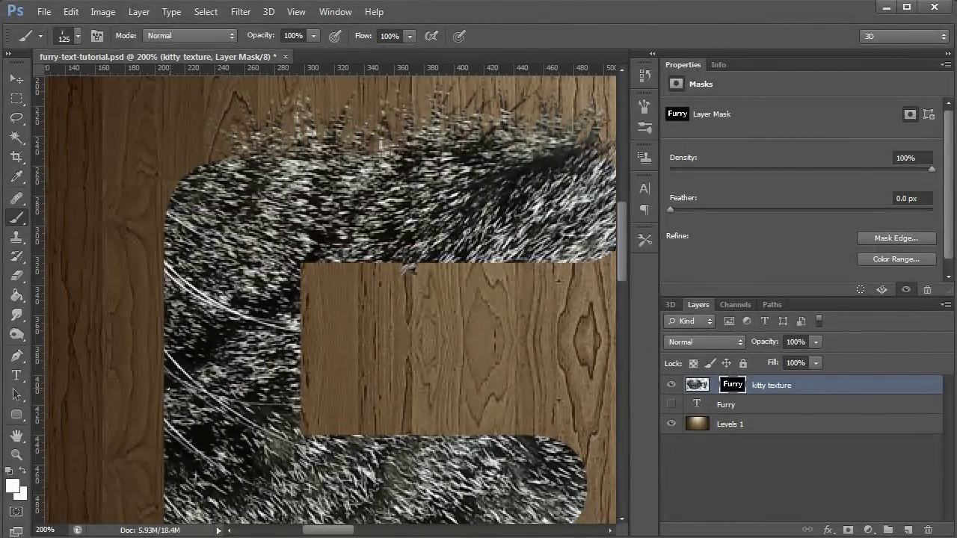
# With a smaller brush, paint fine strands on the F's left edge, then view at Actual Pixels.
pyautogui.press('[')
pyautogui.press('[')
pyautogui.press('[')
pyautogui.press('[')
pyautogui.press('[')
pyautogui.press('[')
pyautogui.moveTo(161, 273)
pyautogui.mouseDown()
pyautogui.moveTo(153, 249)
pyautogui.moveTo(154, 348)
pyautogui.mouseUp()
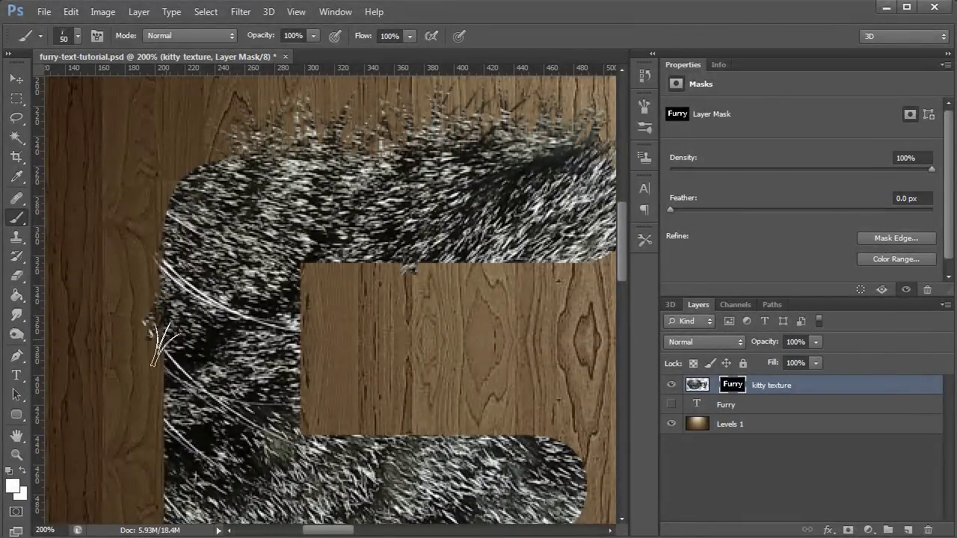
pyautogui.click(16, 455)
pyautogui.hotkey('ctrl', '-')
pyautogui.click(233, 304)
pyautogui.click(233, 304)
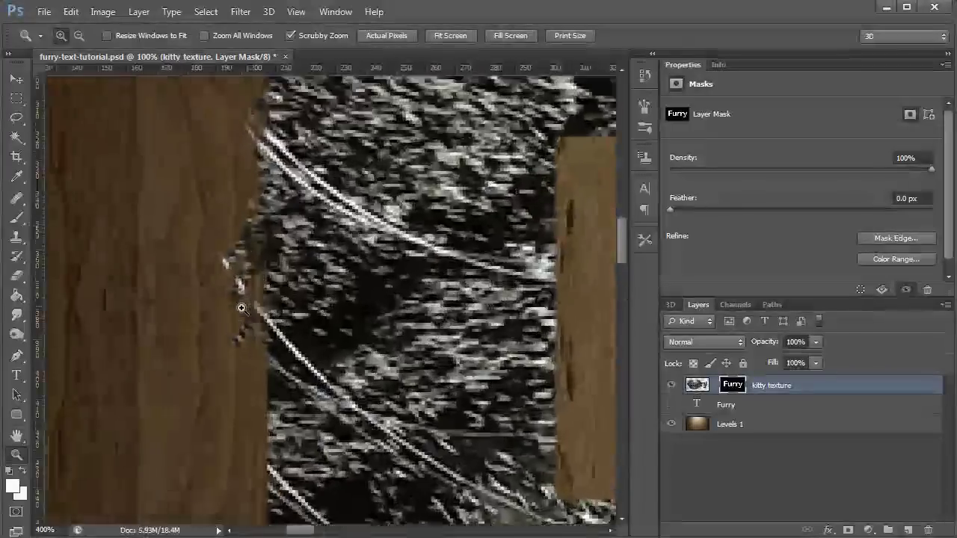
pyautogui.click(238, 287)
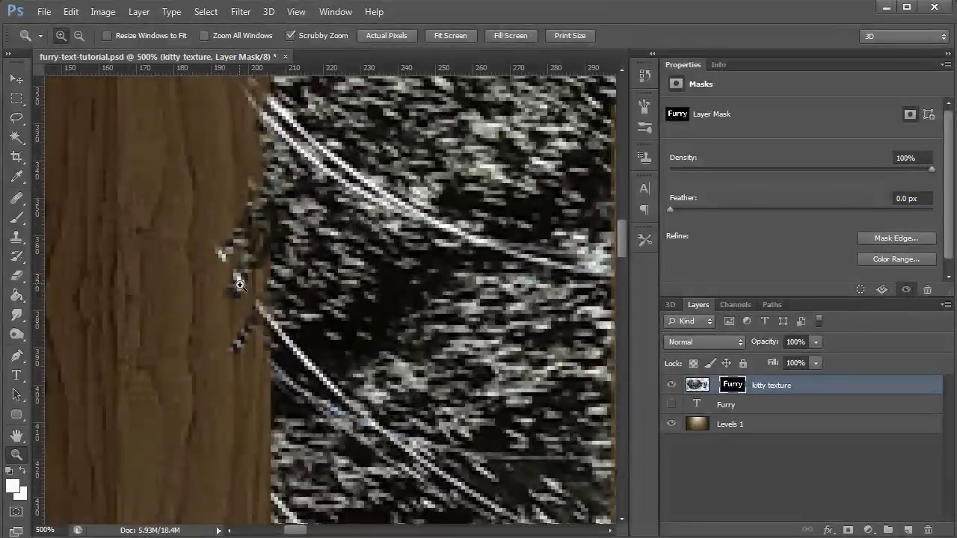
pyautogui.rightClick(276, 267)
pyautogui.click(311, 294)
pyautogui.moveTo(410, 279); pyautogui.dragTo(299, 252)
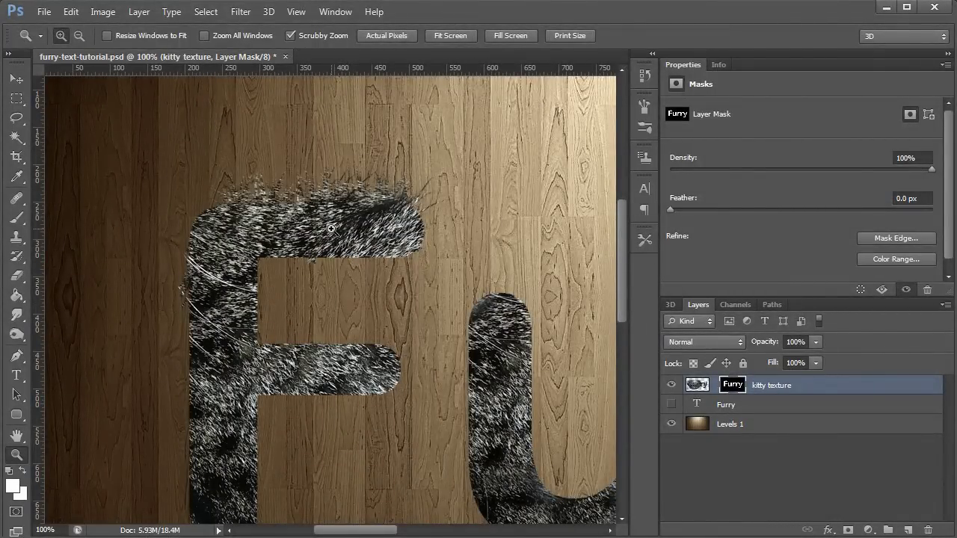
# Create a new 200 × 200 px document.
pyautogui.click(43, 11)
pyautogui.click(54, 27)
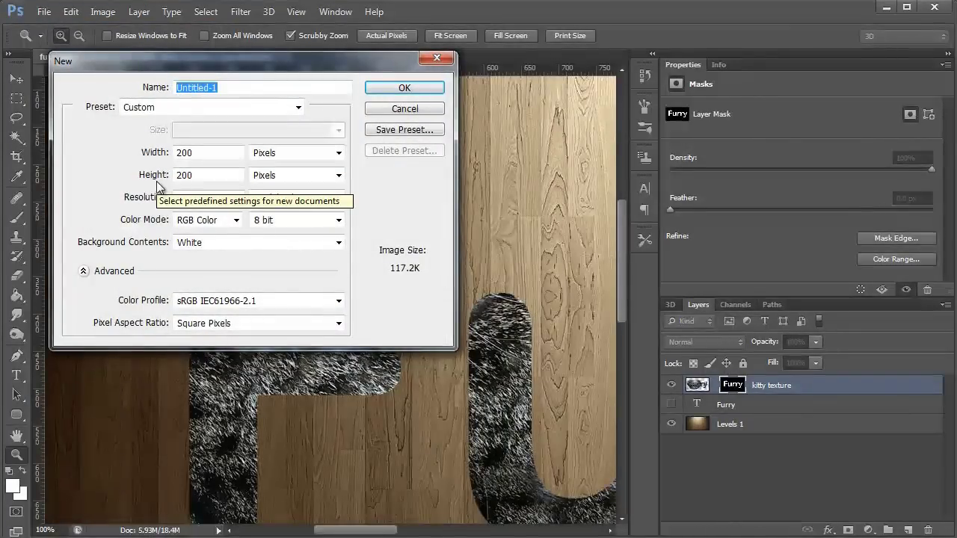
pyautogui.click(430, 87)
# Set the Brush tool to default black on white at a 60 px size.
pyautogui.click(17, 220)
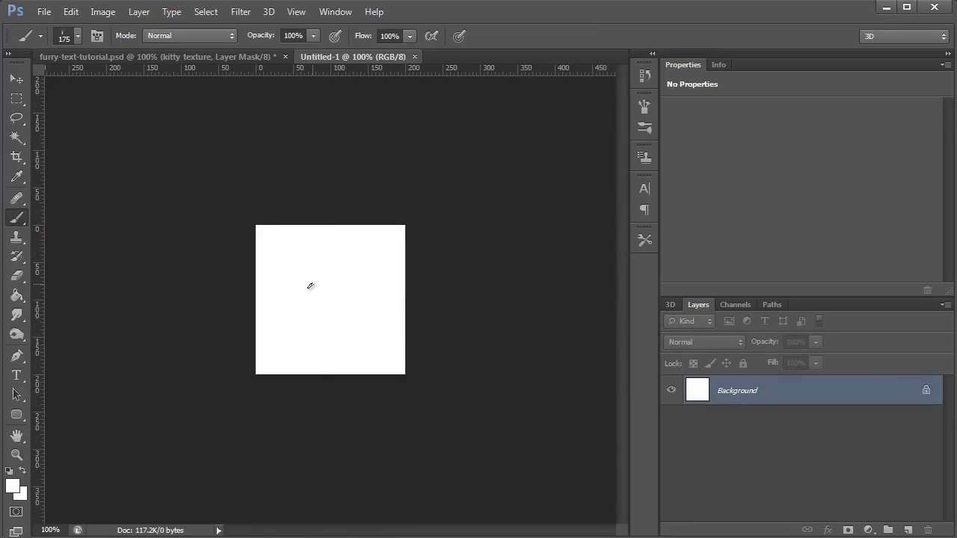
pyautogui.press('[')
pyautogui.press('[')
pyautogui.press('[')
pyautogui.press('[')
pyautogui.press('[')
pyautogui.press('[')
pyautogui.press('[')
pyautogui.press('d')
pyautogui.click(78, 36)
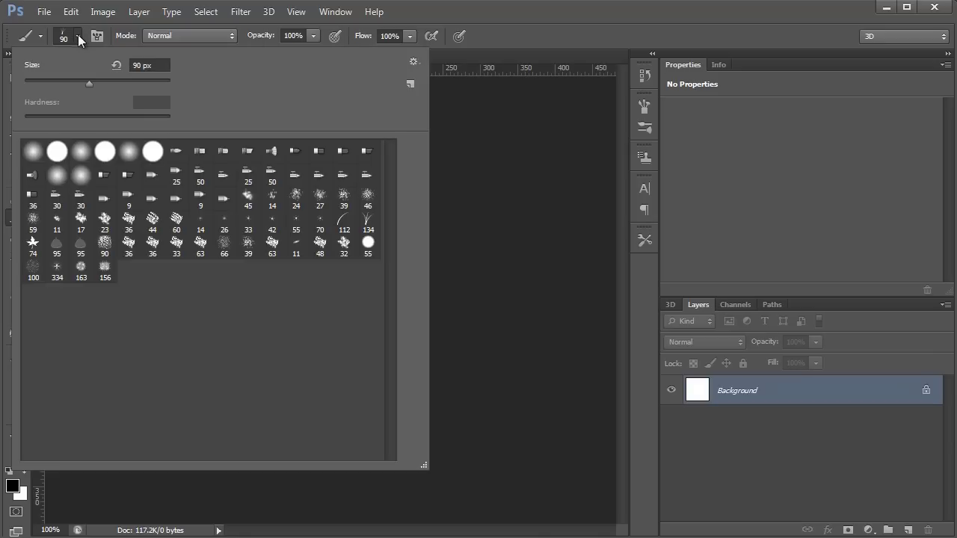
pyautogui.click(136, 65)
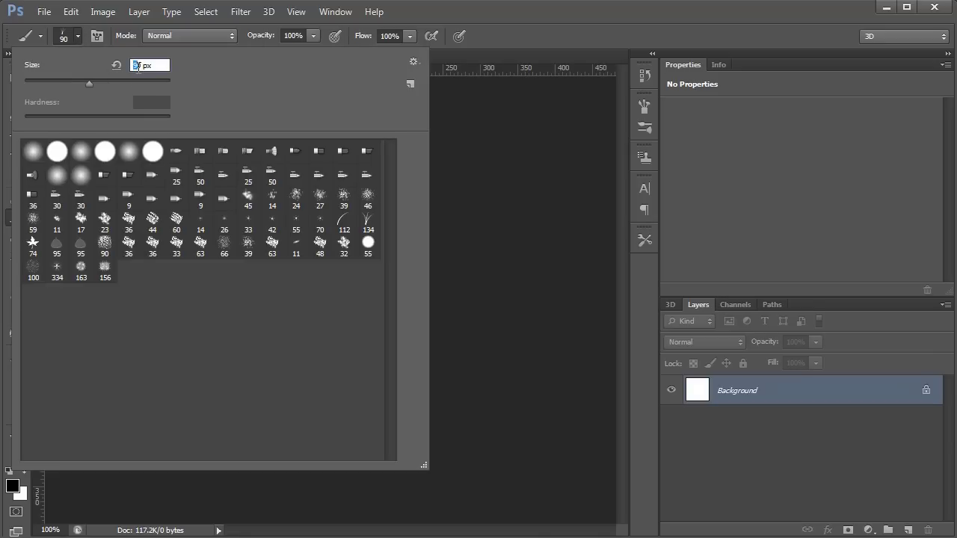
pyautogui.press('Return')
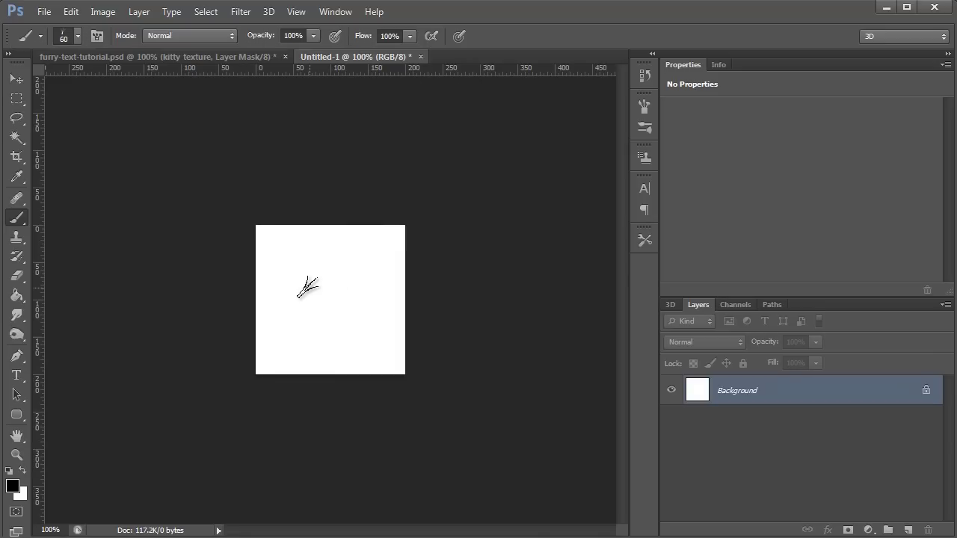
# Paint grass strokes on a new Layer 1 and duplicate it as Layer 1 copy.
pyautogui.click(906, 530)
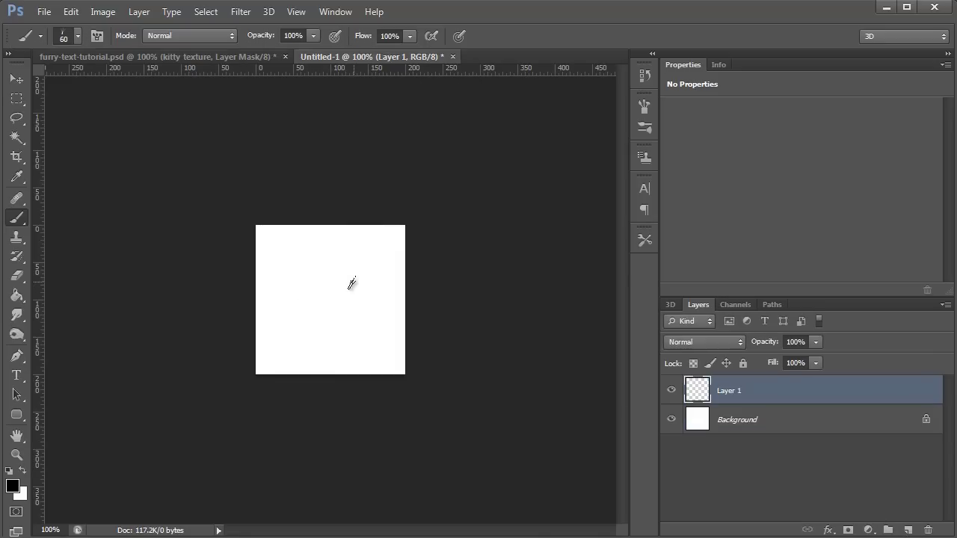
pyautogui.moveTo(303, 280)
pyautogui.mouseDown()
pyautogui.moveTo(362, 287)
pyautogui.moveTo(285, 287)
pyautogui.moveTo(370, 284)
pyautogui.moveTo(280, 285)
pyautogui.moveTo(371, 282)
pyautogui.moveTo(292, 284)
pyautogui.mouseUp()
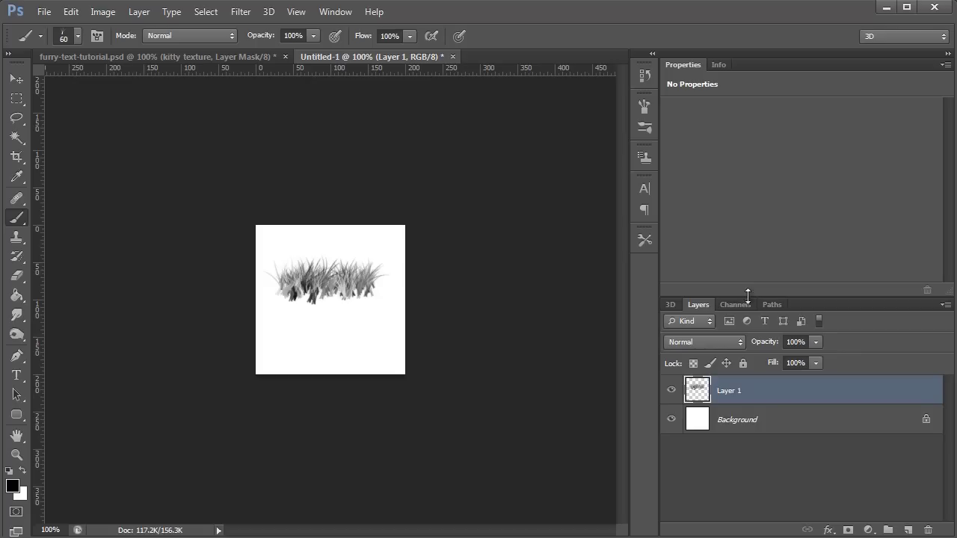
pyautogui.moveTo(701, 388); pyautogui.dragTo(908, 528)
# Flip Layer 1 copy vertically and move it down about 38 px.
pyautogui.click(70, 11)
pyautogui.moveTo(141, 312)
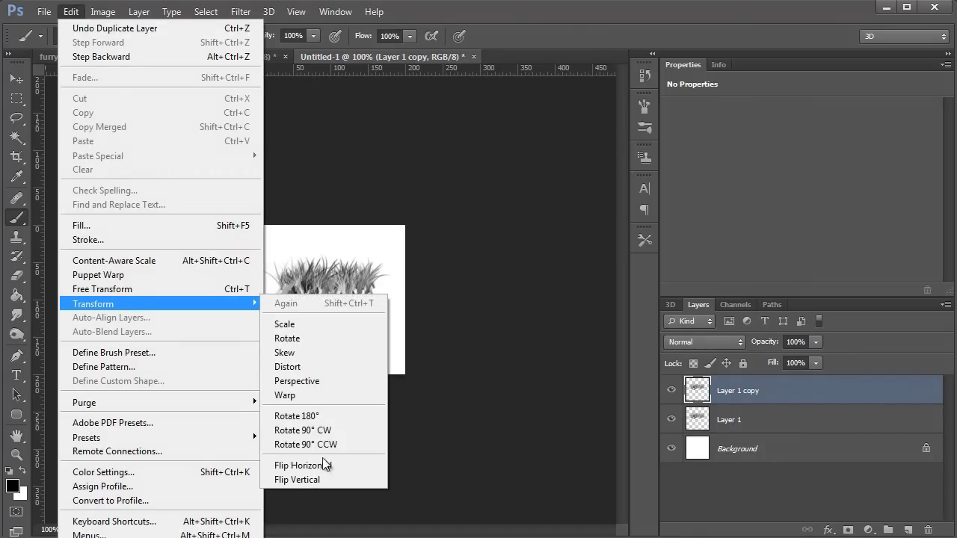
pyautogui.click(321, 479)
pyautogui.press('v')
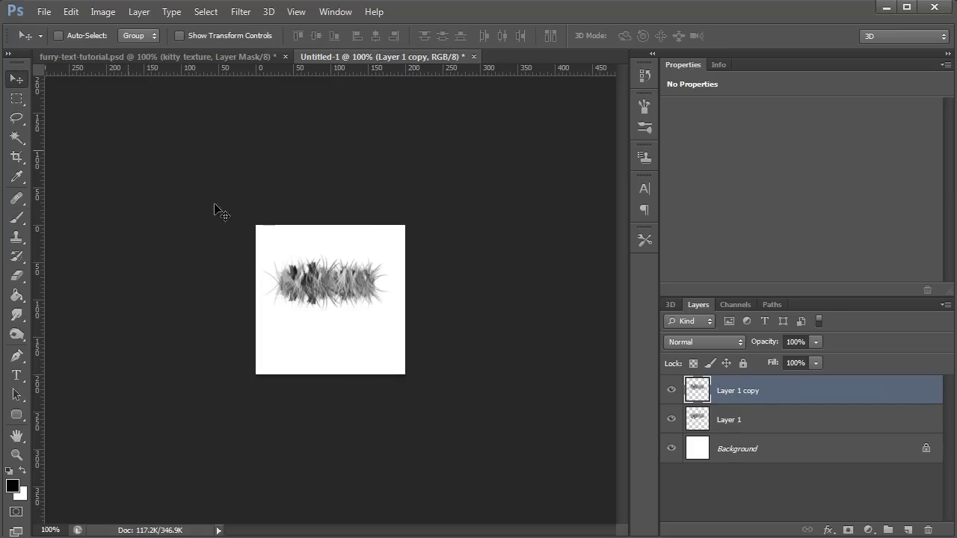
pyautogui.moveTo(327, 284)
pyautogui.mouseDown()
pyautogui.moveTo(327, 312)
pyautogui.moveTo(327, 299)
pyautogui.mouseUp()
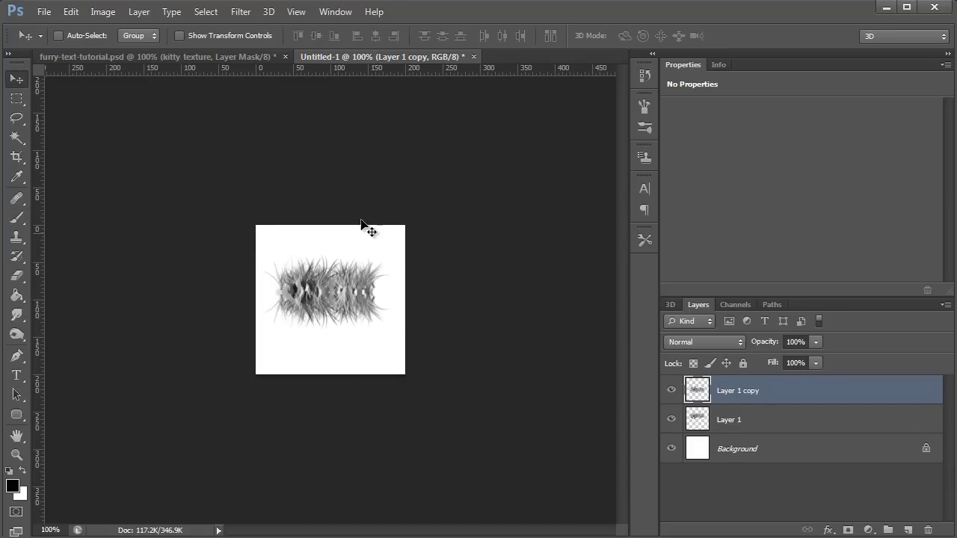
# Rotate the whole canvas 90° clockwise.
pyautogui.click(103, 12)
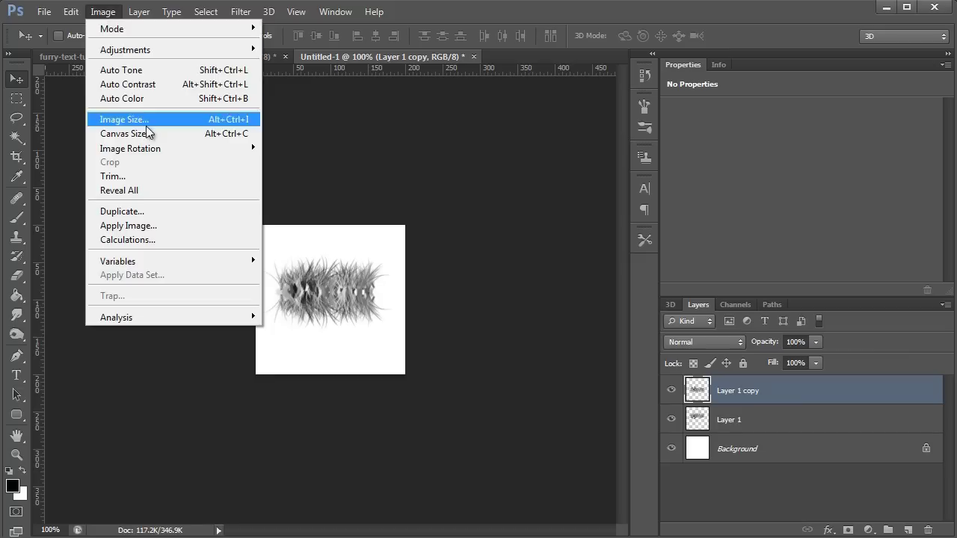
pyautogui.moveTo(154, 152)
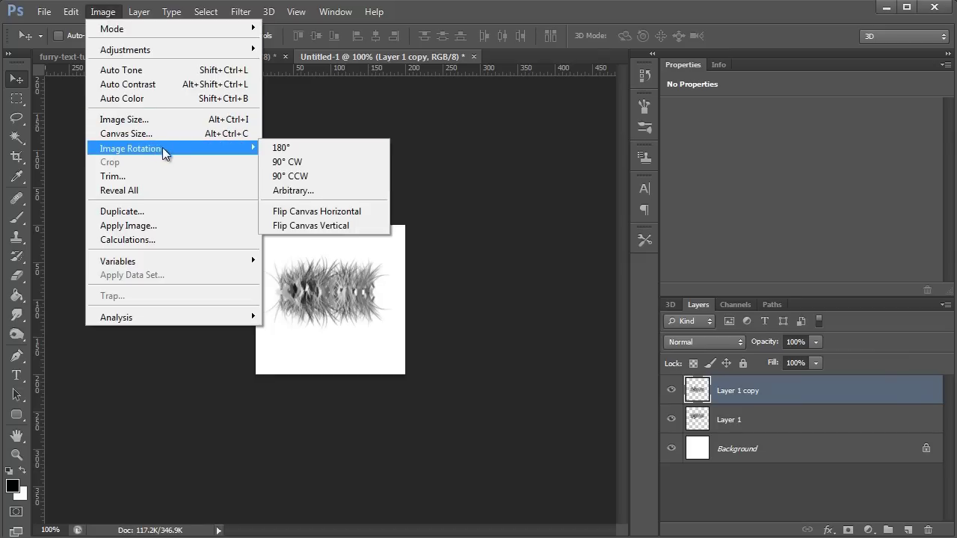
pyautogui.click(325, 166)
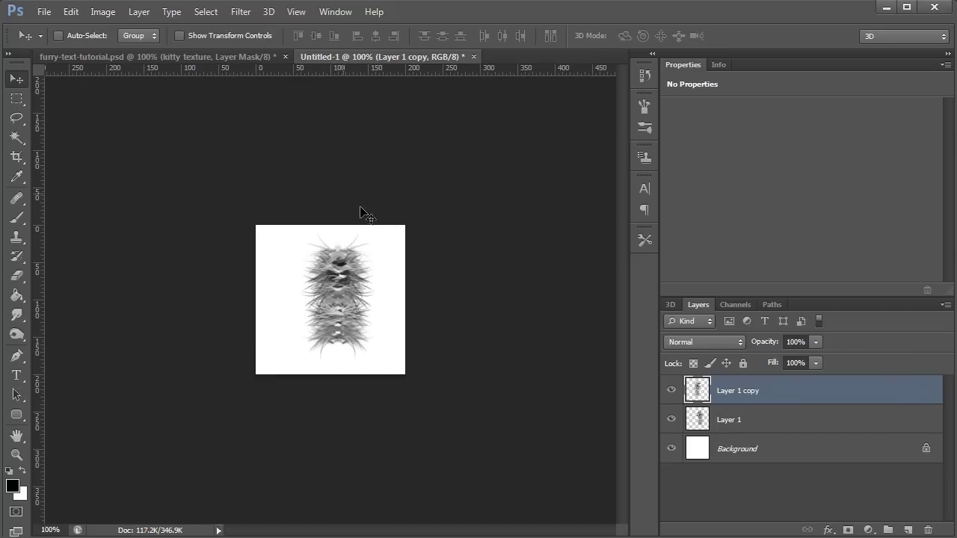
# Paint dark strands at the top of the fur on a new Layer 2.
pyautogui.click(18, 218)
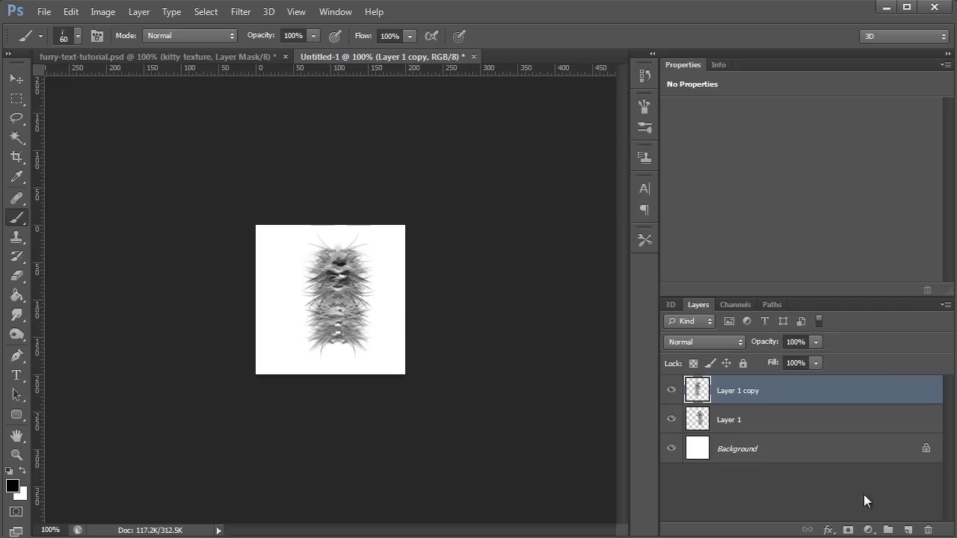
pyautogui.click(908, 530)
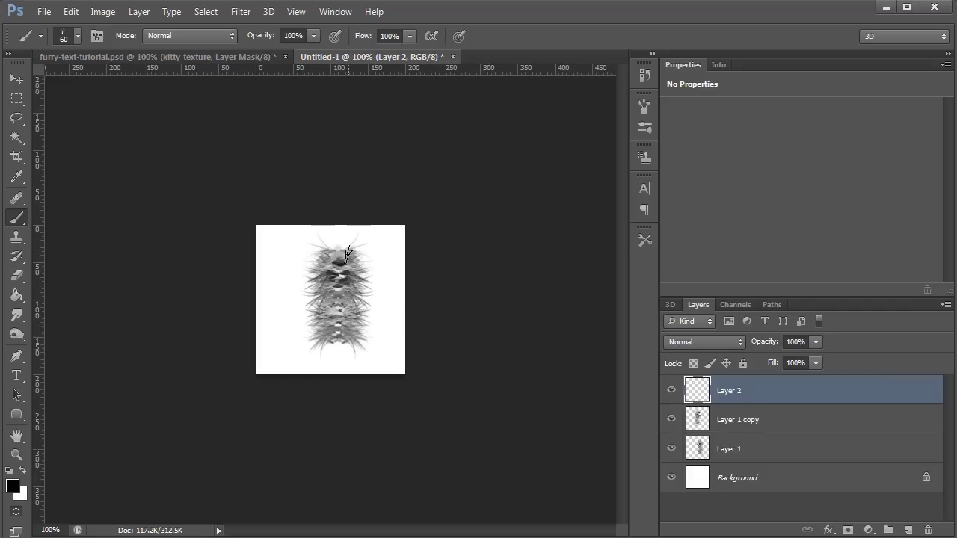
pyautogui.moveTo(333, 255); pyautogui.dragTo(343, 252)
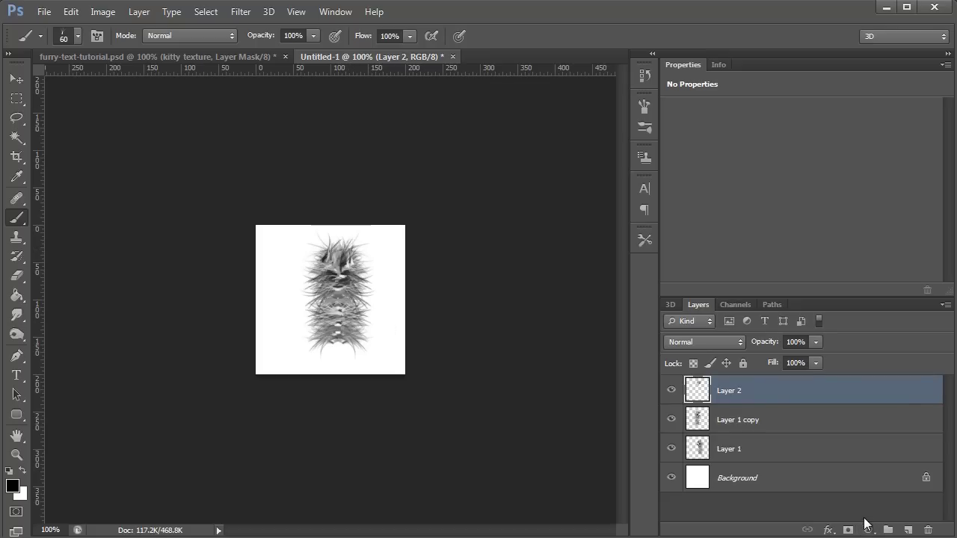
# Add Layer 3, flip the canvas vertically, and paint more strands at the top.
pyautogui.click(908, 530)
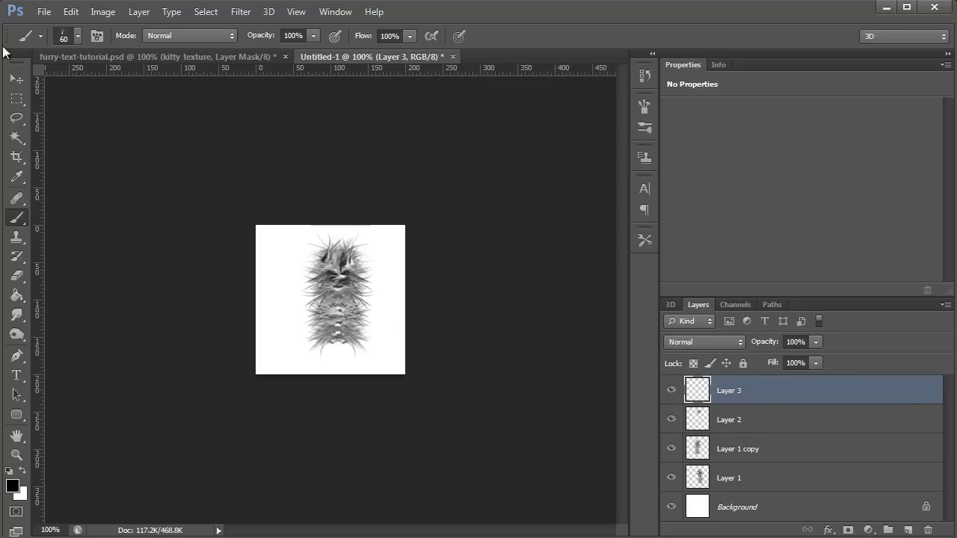
pyautogui.click(101, 12)
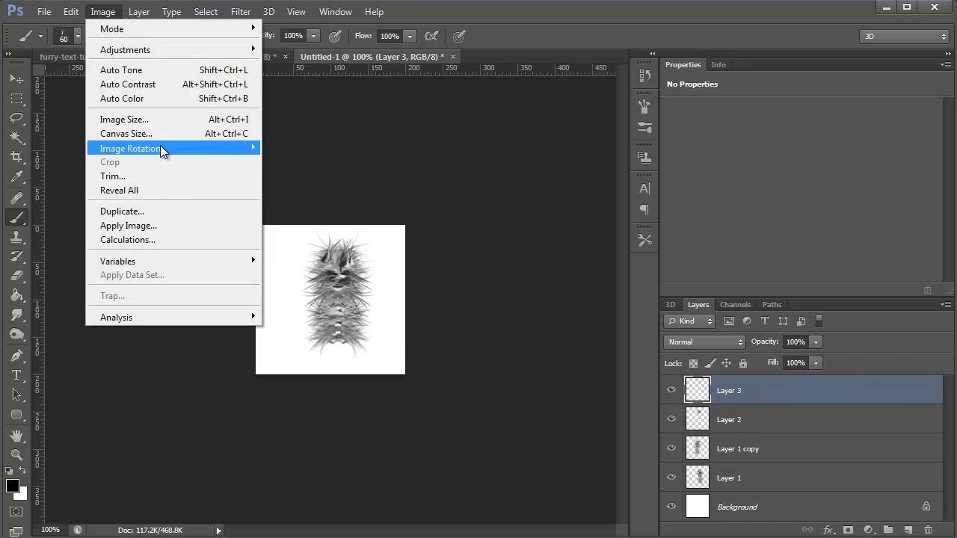
pyautogui.moveTo(161, 147)
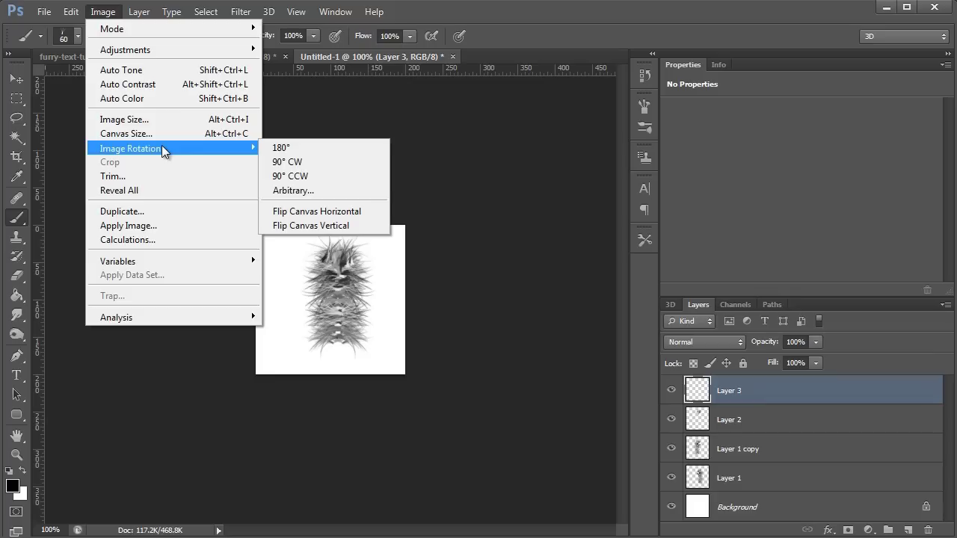
pyautogui.click(342, 225)
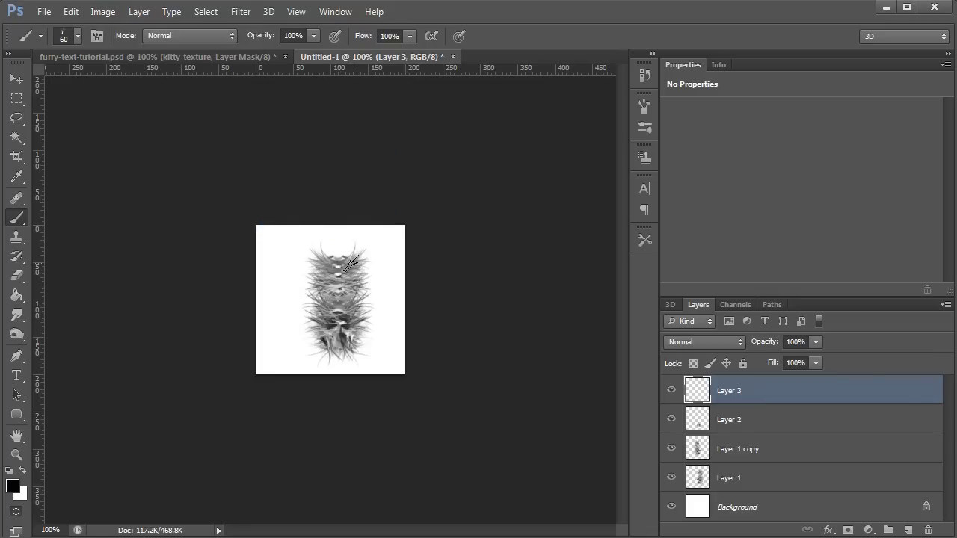
pyautogui.moveTo(333, 264); pyautogui.dragTo(333, 260)
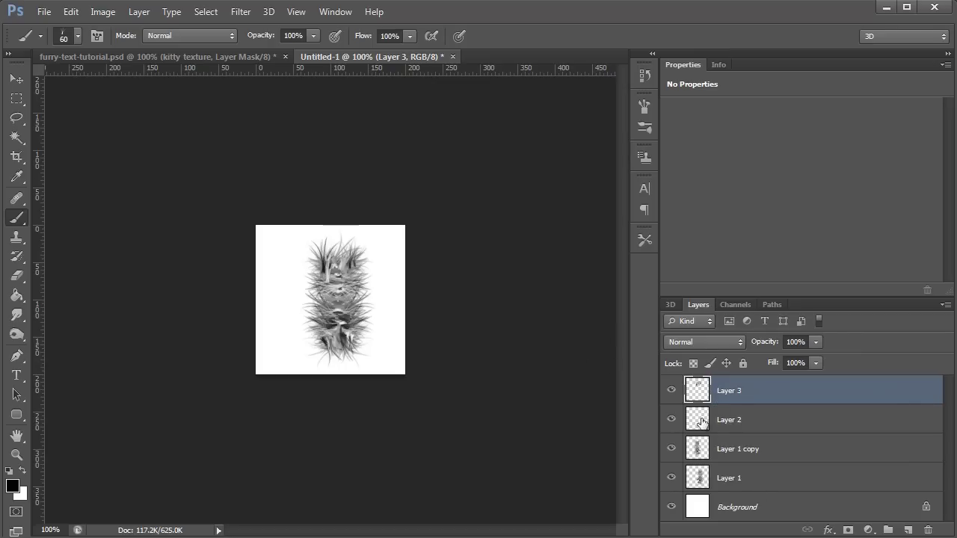
# Group the four fur layers into Group 1.
pyautogui.keyDown('shift'); pyautogui.click(703, 424); pyautogui.keyUp('shift')
pyautogui.keyDown('shift'); pyautogui.click(700, 452); pyautogui.keyUp('shift')
pyautogui.keyDown('shift'); pyautogui.click(702, 479); pyautogui.keyUp('shift')
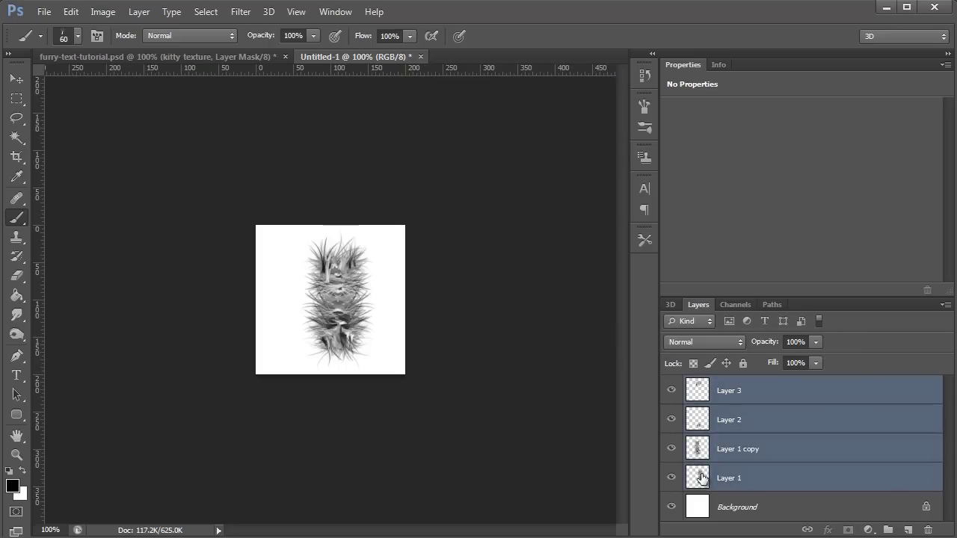
pyautogui.hotkey('ctrl', 'g')
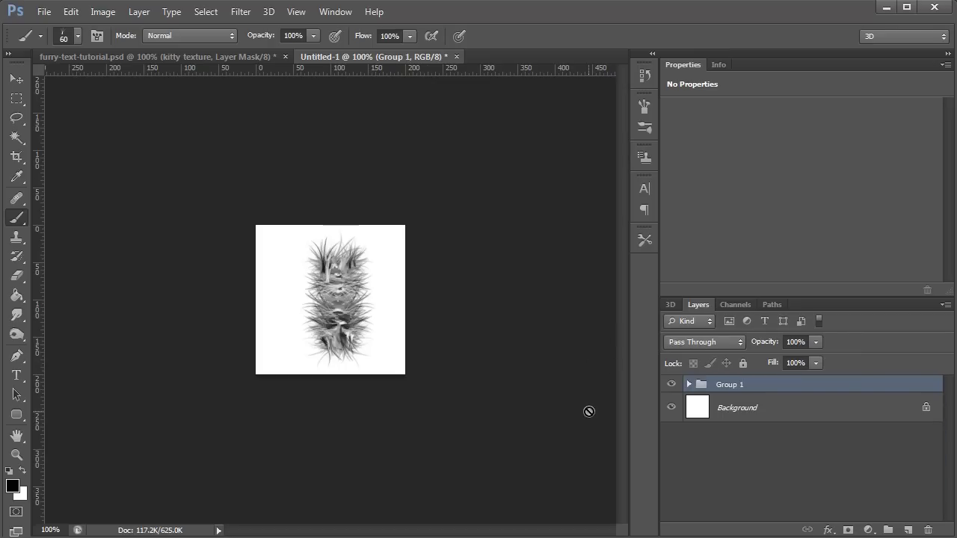
# Scale the fur group to about 80% height and 113% width, then nudge it up-left.
pyautogui.hotkey('ctrl', 't')
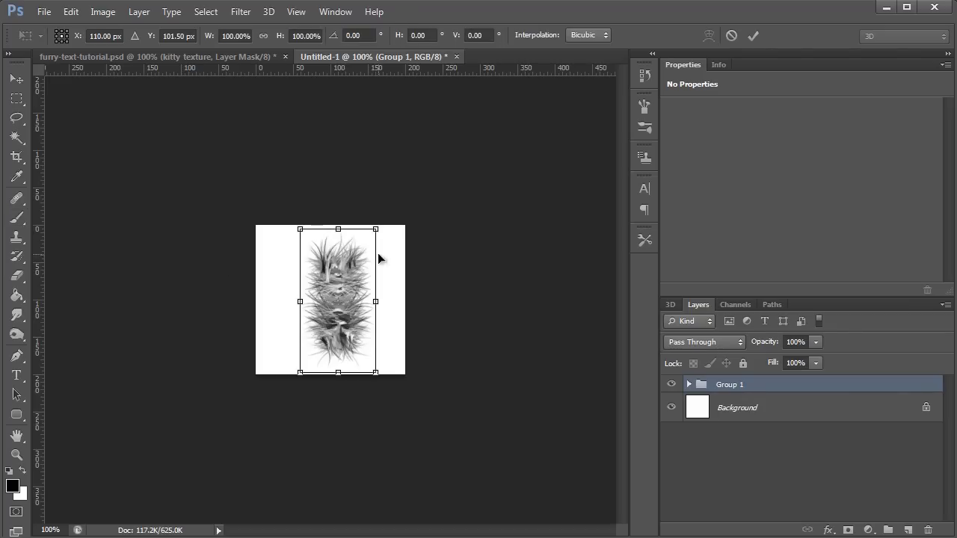
pyautogui.moveTo(340, 230); pyautogui.dragTo(340, 259)
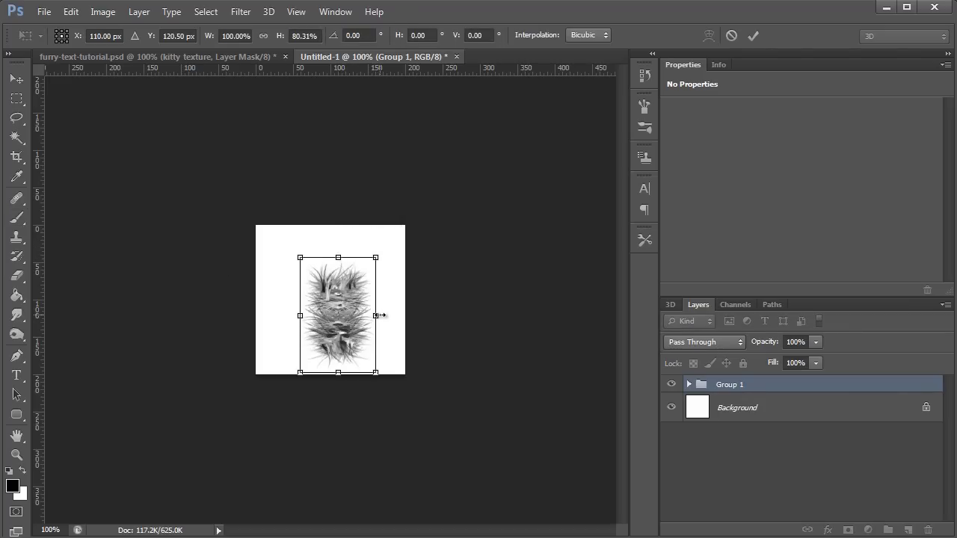
pyautogui.moveTo(380, 315); pyautogui.dragTo(385, 316)
pyautogui.press('Return')
pyautogui.press('b')
pyautogui.click(354, 329)
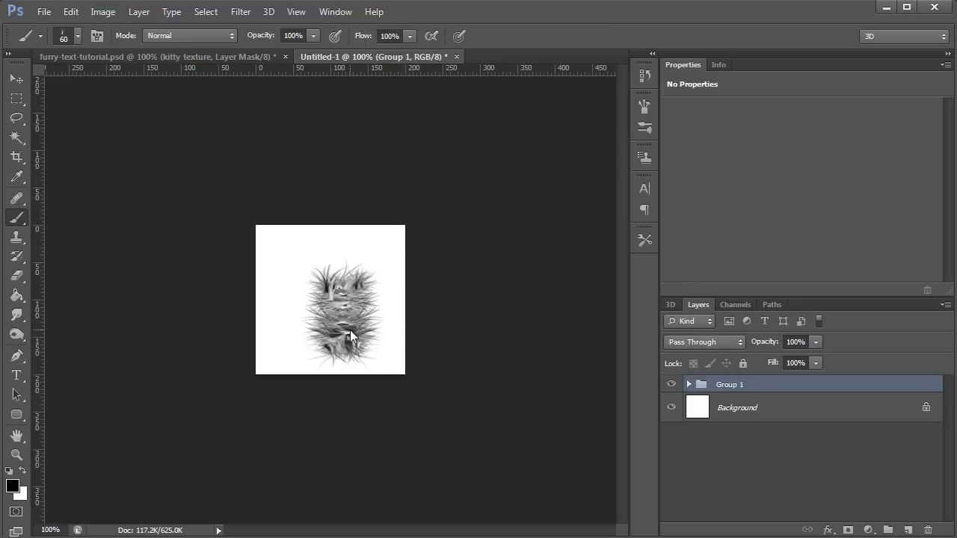
pyautogui.click(284, 185)
pyautogui.click(17, 78)
pyautogui.moveTo(333, 307)
pyautogui.mouseDown()
pyautogui.moveTo(316, 292)
pyautogui.moveTo(340, 297)
pyautogui.mouseUp()
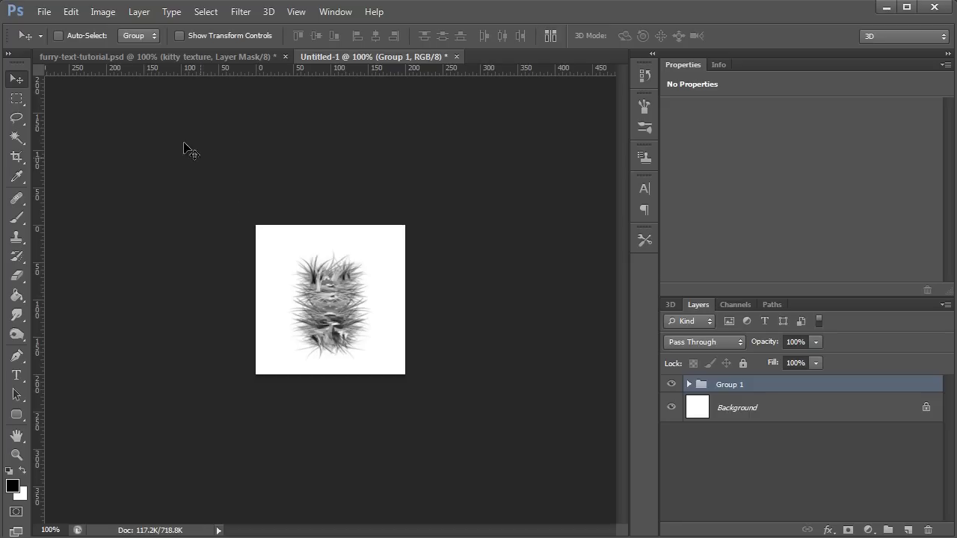
# Define the fur patch as a brush preset named 'kitty fur'.
pyautogui.click(72, 13)
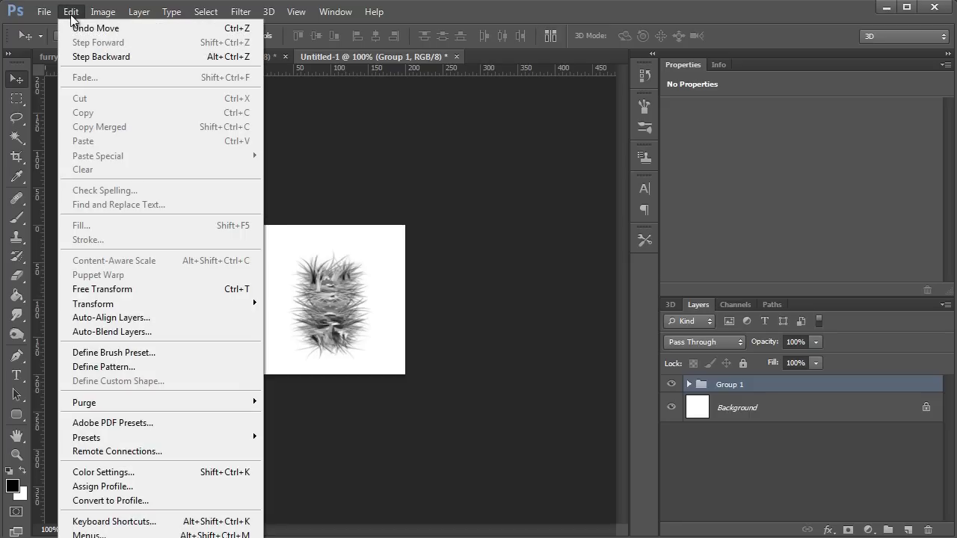
pyautogui.click(149, 353)
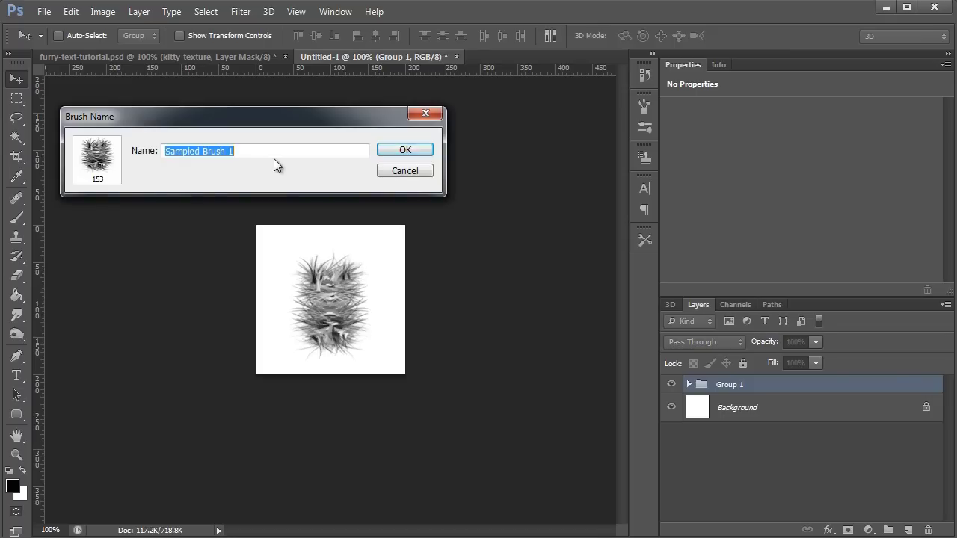
pyautogui.write('kitty')
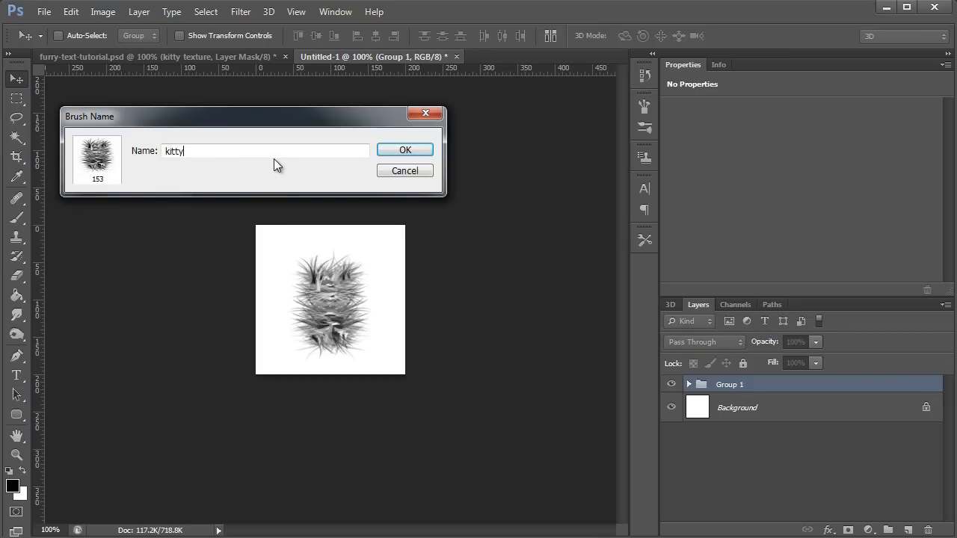
pyautogui.write(' fur')
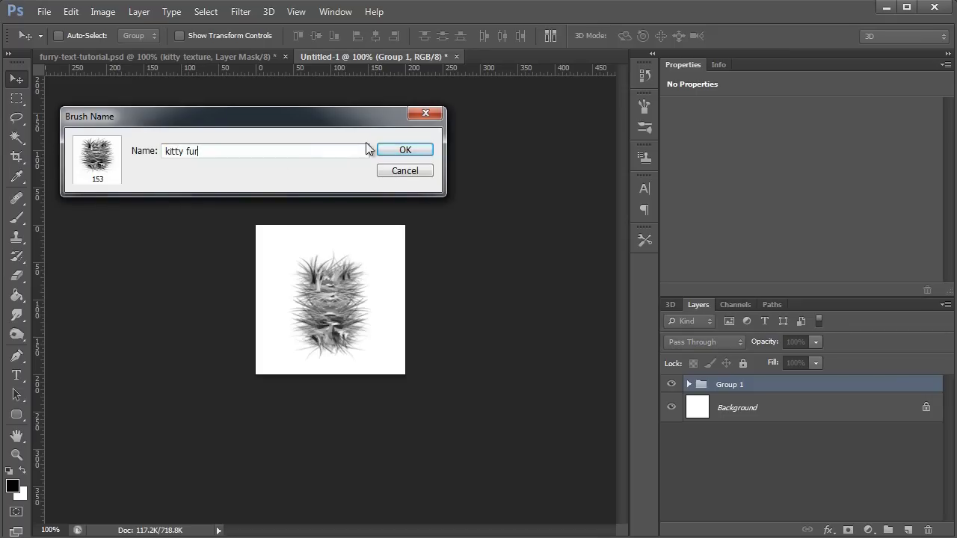
pyautogui.click(402, 152)
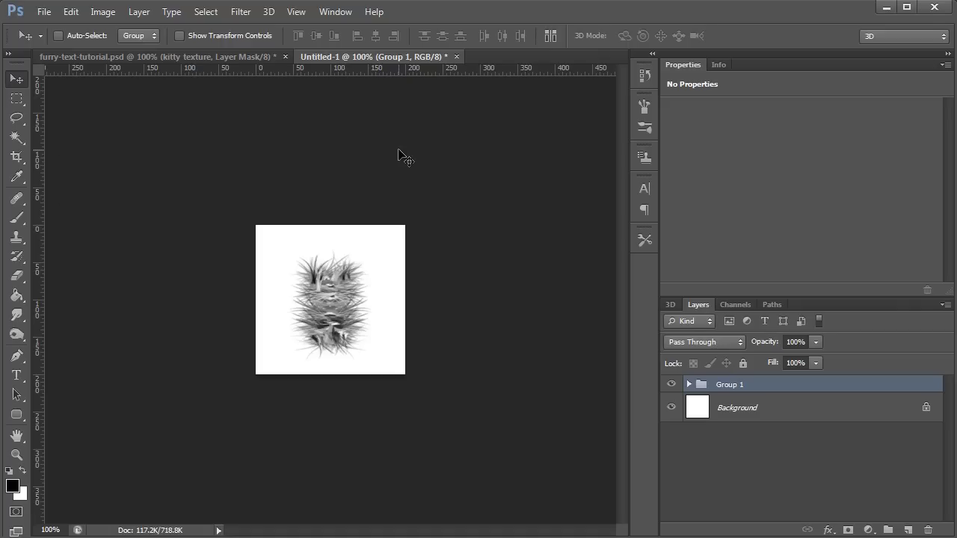
# Return to furry-text-tutorial.psd, undo the stray strands, and pick the 153 px kitty fur brush.
pyautogui.click(140, 56)
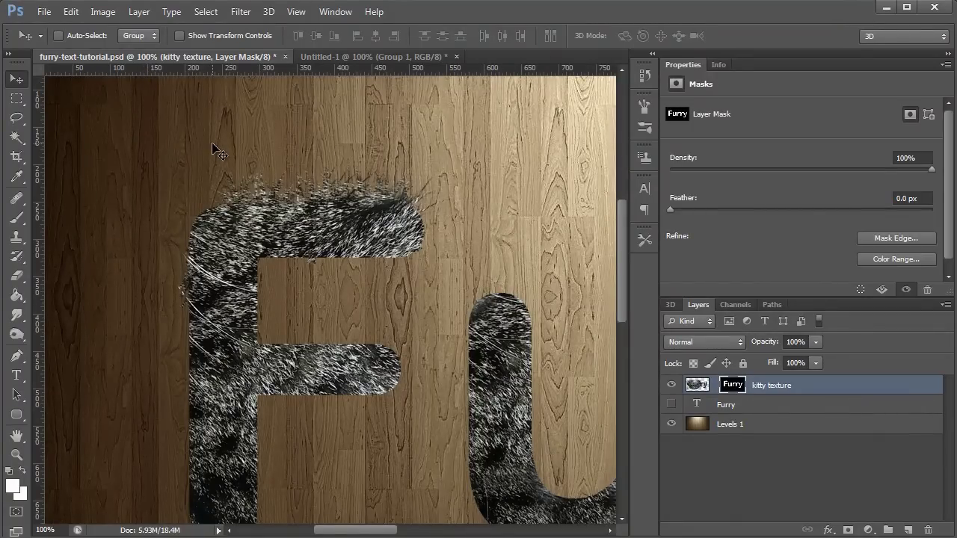
pyautogui.hotkey('ctrl', 'z')
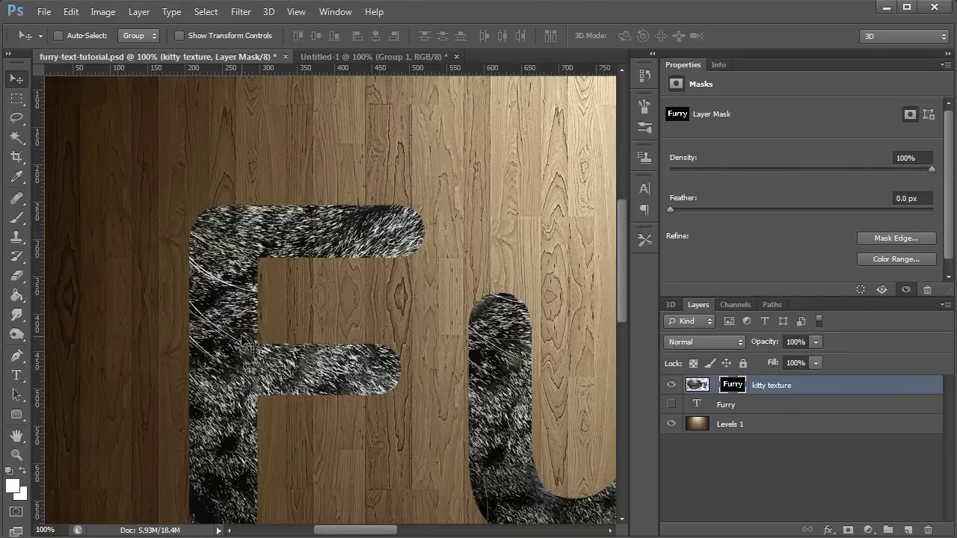
pyautogui.click(18, 217)
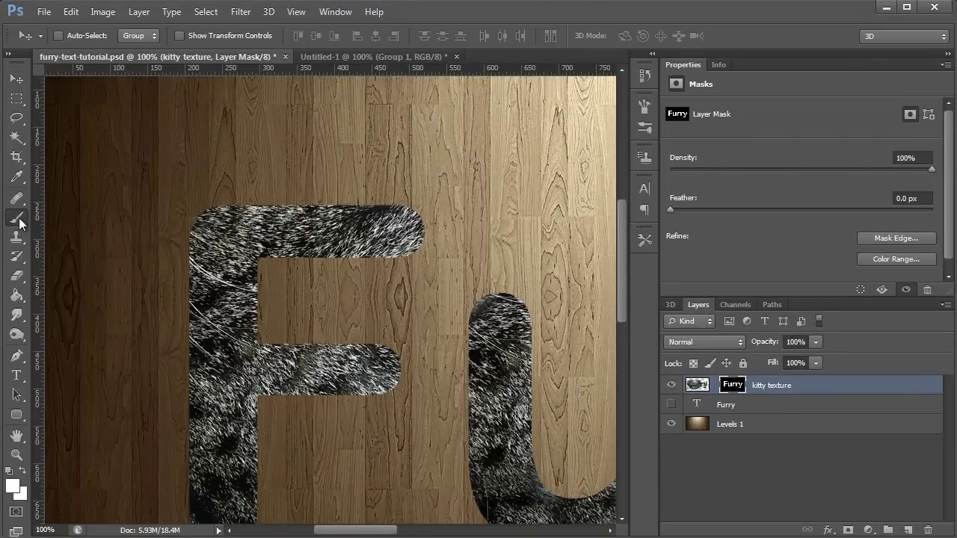
pyautogui.click(78, 39)
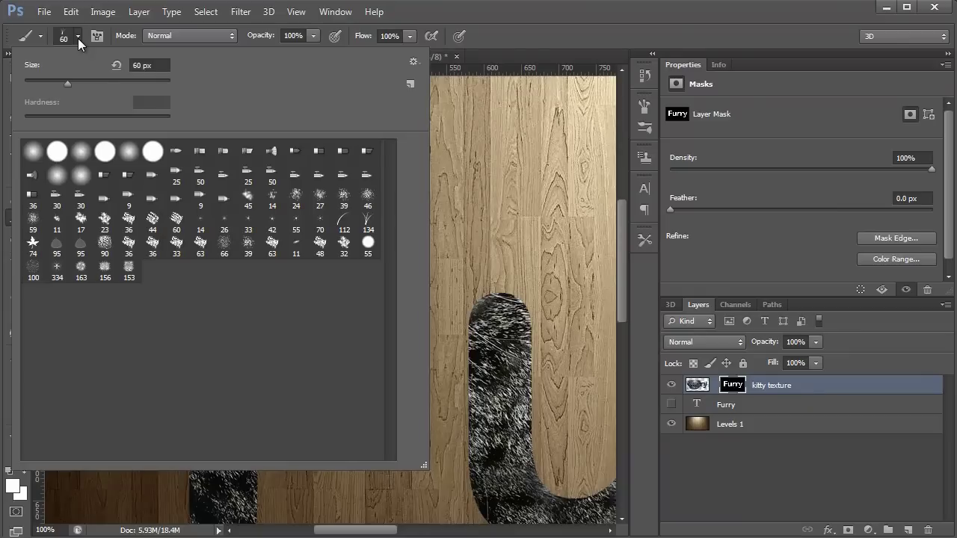
pyautogui.click(129, 275)
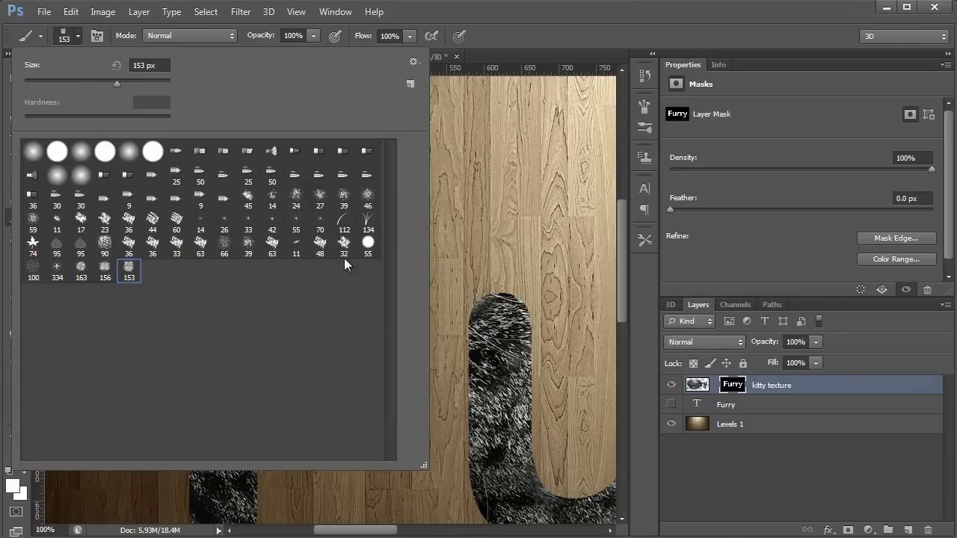
pyautogui.press('Return')
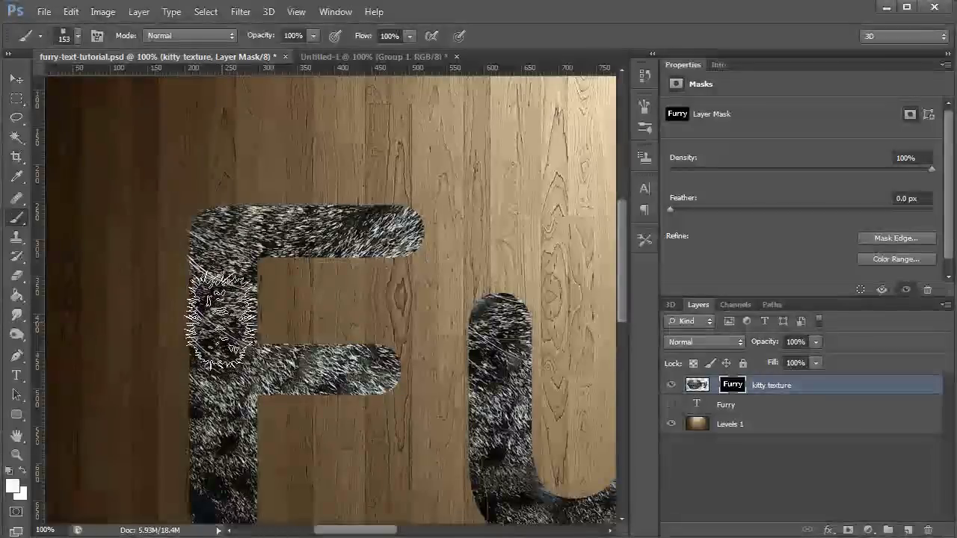
# Paint fur strands into the mask down the F's left edge, then shrink the brush to 70 px.
pyautogui.moveTo(221, 320)
pyautogui.mouseDown()
pyautogui.moveTo(228, 397)
pyautogui.moveTo(212, 400)
pyautogui.moveTo(241, 457)
pyautogui.mouseUp()
pyautogui.scroll(-1, 238, 458)
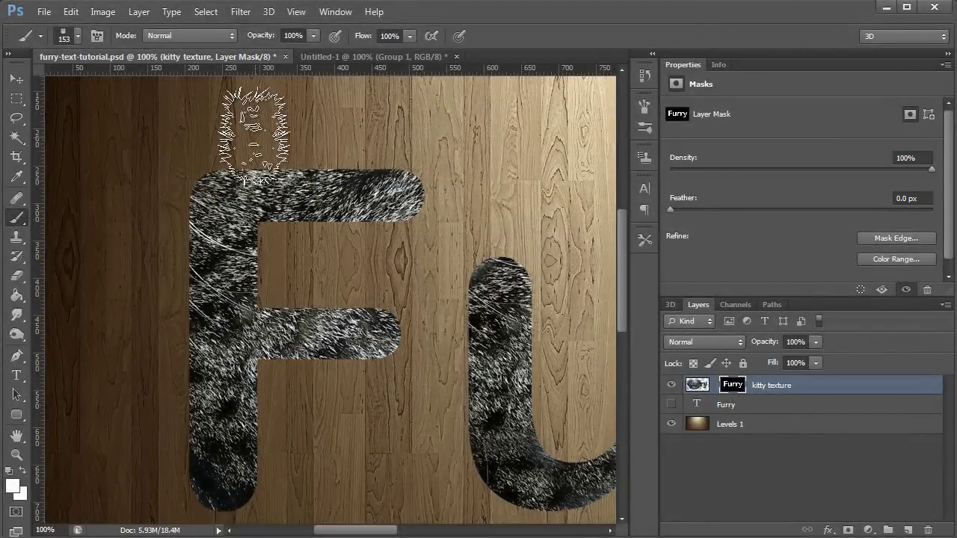
pyautogui.press('[')
pyautogui.press('[')
pyautogui.press('[')
pyautogui.press('[')
pyautogui.press('[')
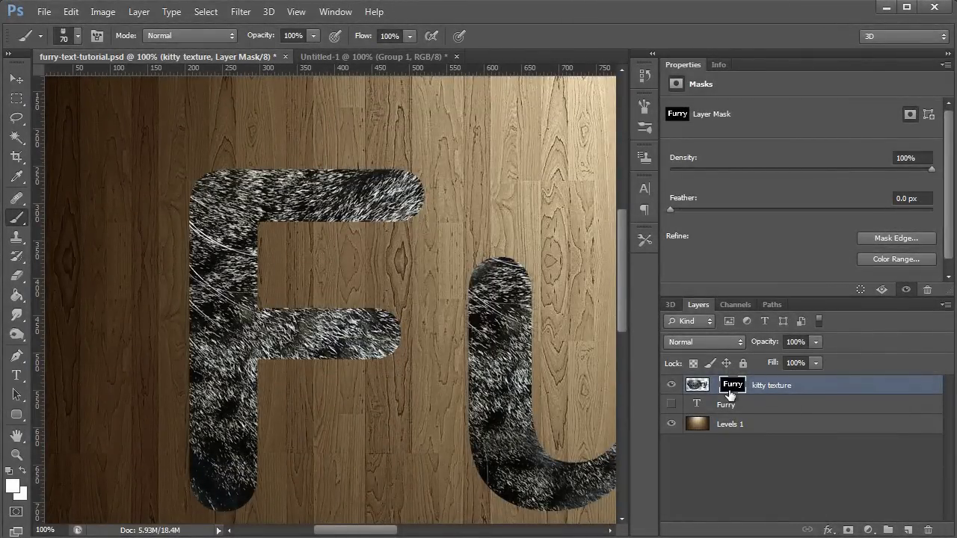
# Load the letters' mask as a selection and make a Work Path at 2.0 px tolerance.
pyautogui.moveTo(732, 388); pyautogui.dragTo(731, 394)
pyautogui.keyDown('ctrl'); pyautogui.click(731, 391); pyautogui.keyUp('ctrl')
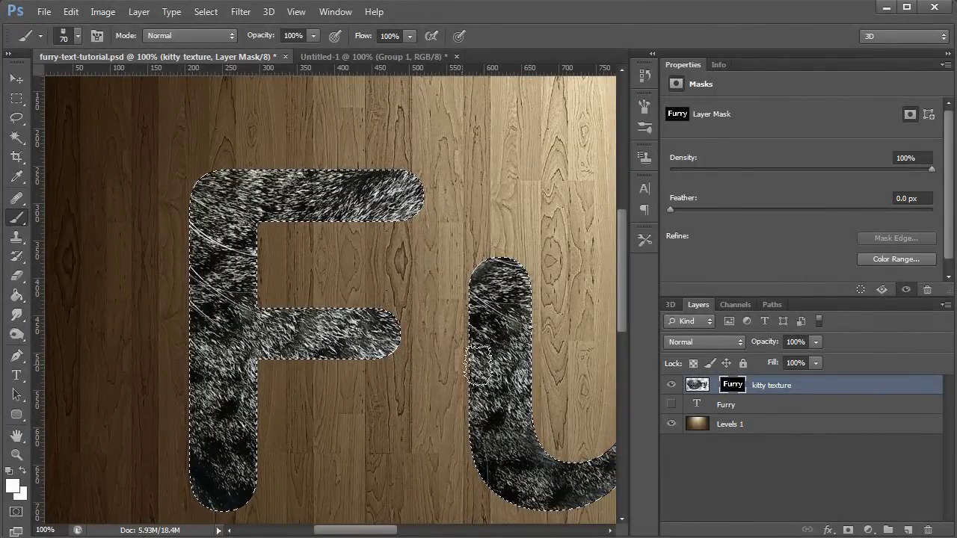
pyautogui.click(771, 305)
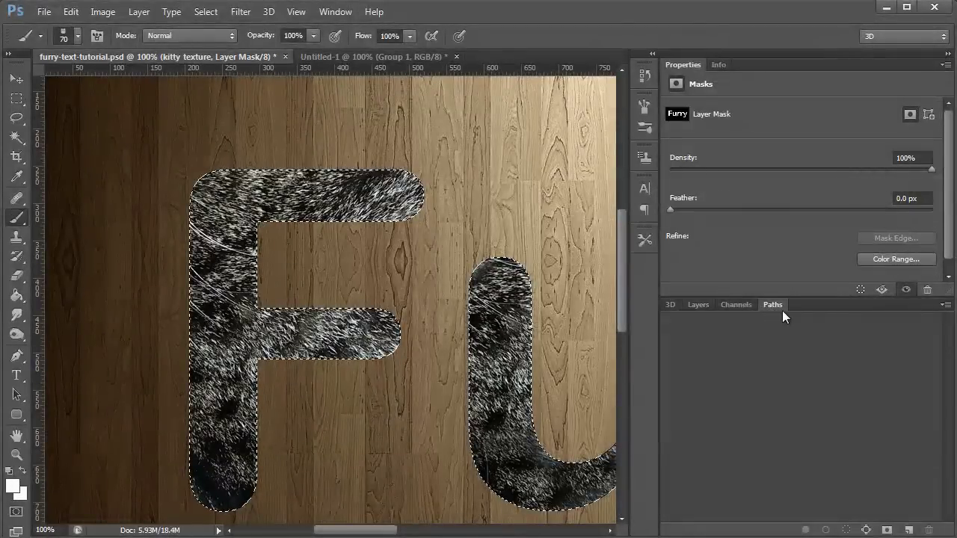
pyautogui.click(335, 13)
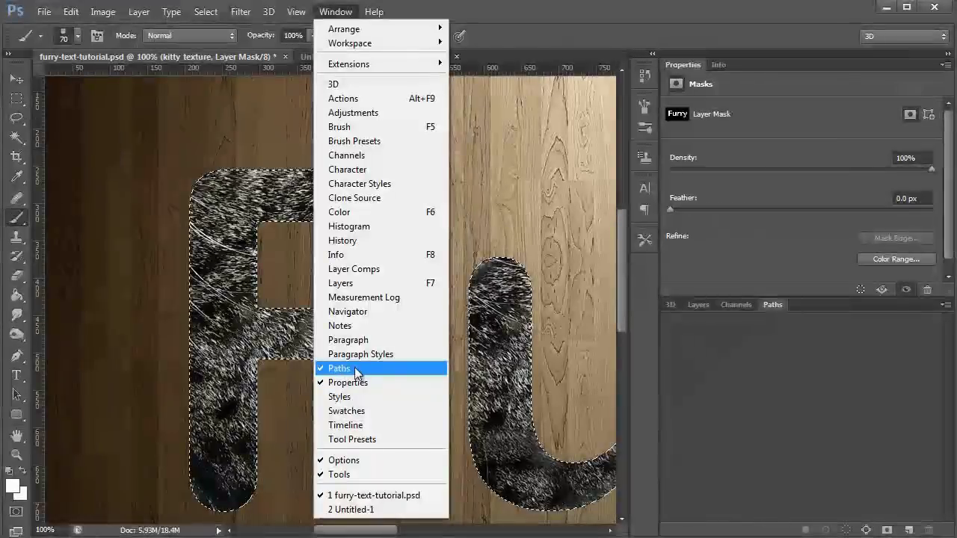
pyautogui.click(836, 386)
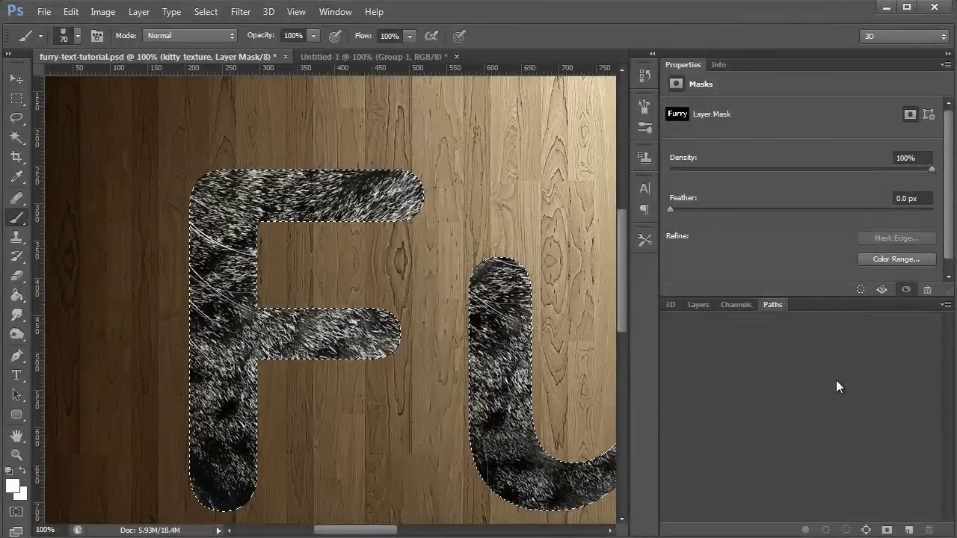
pyautogui.click(946, 305)
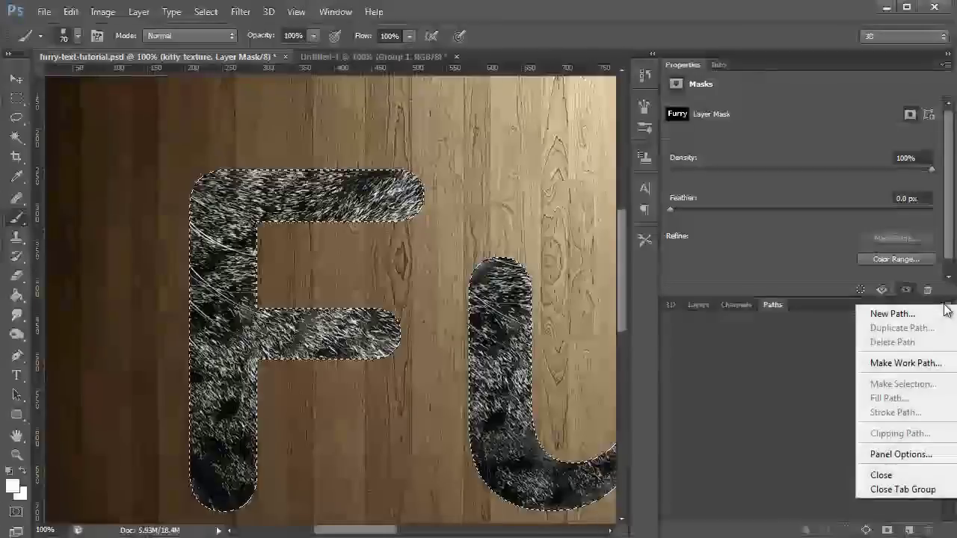
pyautogui.click(924, 365)
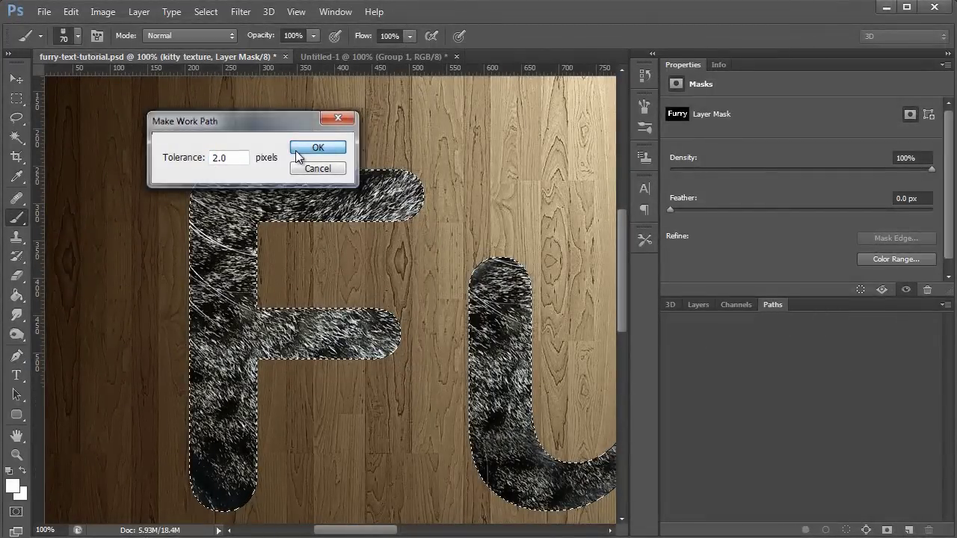
pyautogui.click(320, 147)
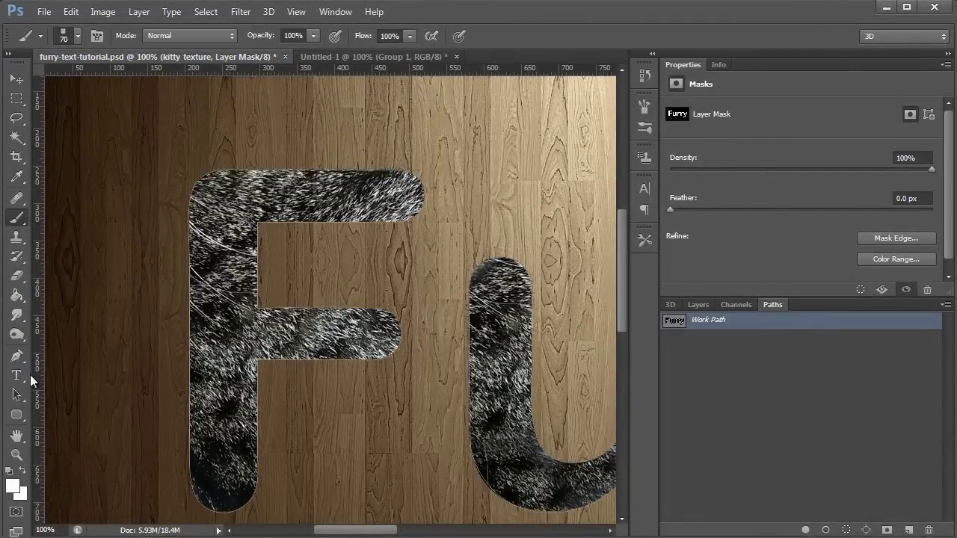
pyautogui.click(16, 394)
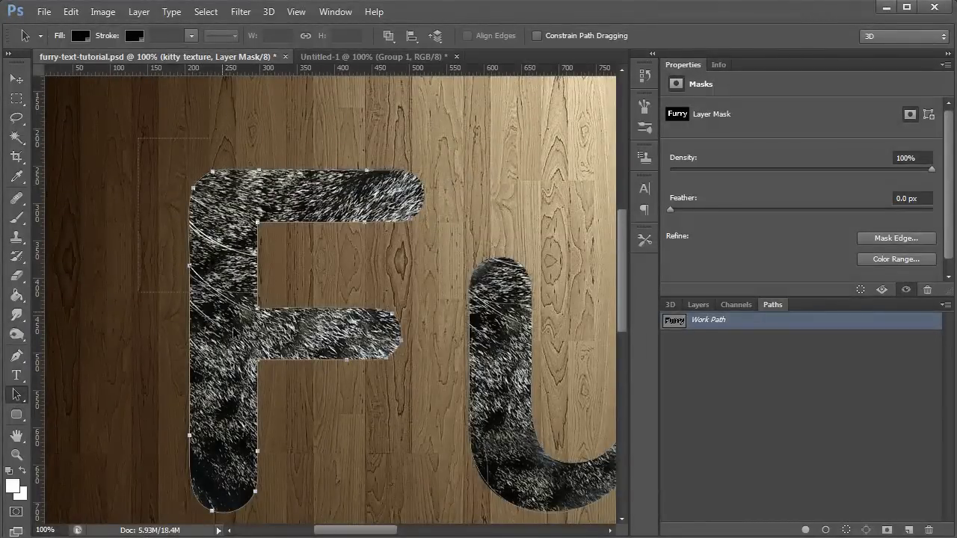
# Fit the image on screen, select the whole Work Path, and stroke it with the kitty fur brush.
pyautogui.press('z')
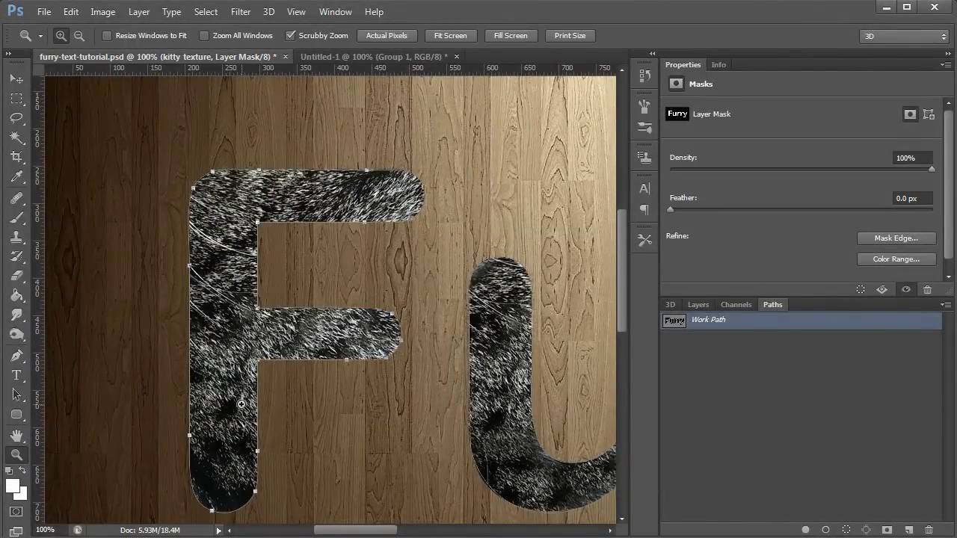
pyautogui.rightClick(241, 403)
pyautogui.click(282, 433)
pyautogui.rightClick(292, 378)
pyautogui.click(314, 388)
pyautogui.click(17, 395)
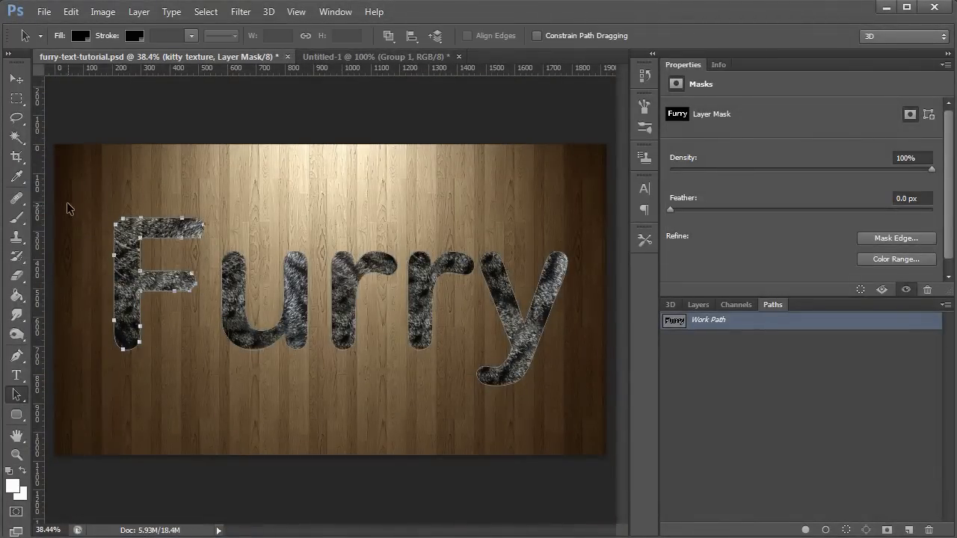
pyautogui.moveTo(66, 198); pyautogui.dragTo(594, 416)
pyautogui.rightClick(355, 302)
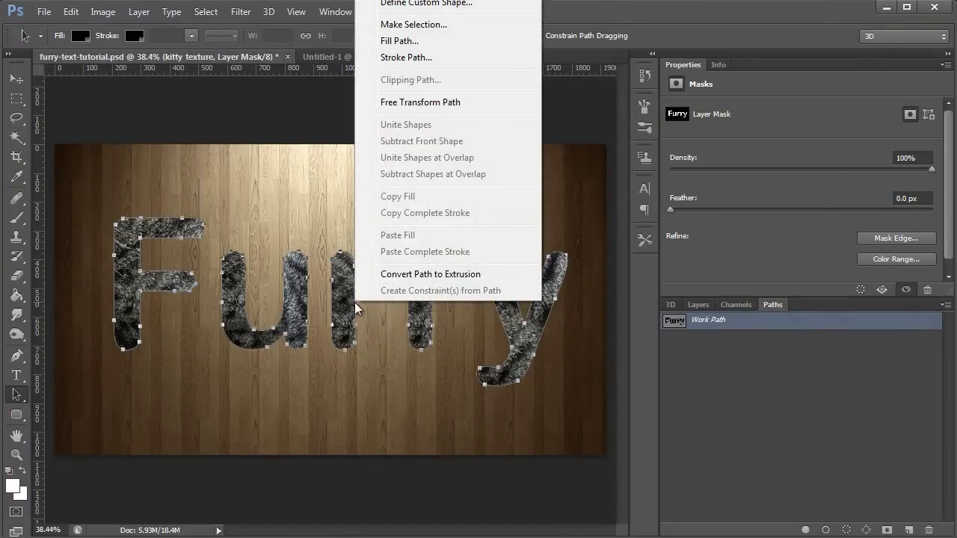
pyautogui.click(410, 58)
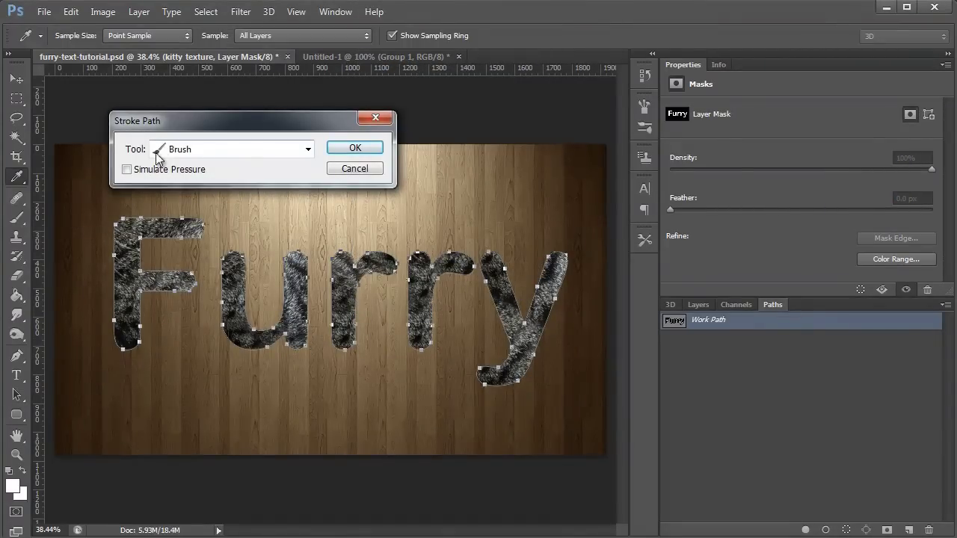
pyautogui.click(355, 149)
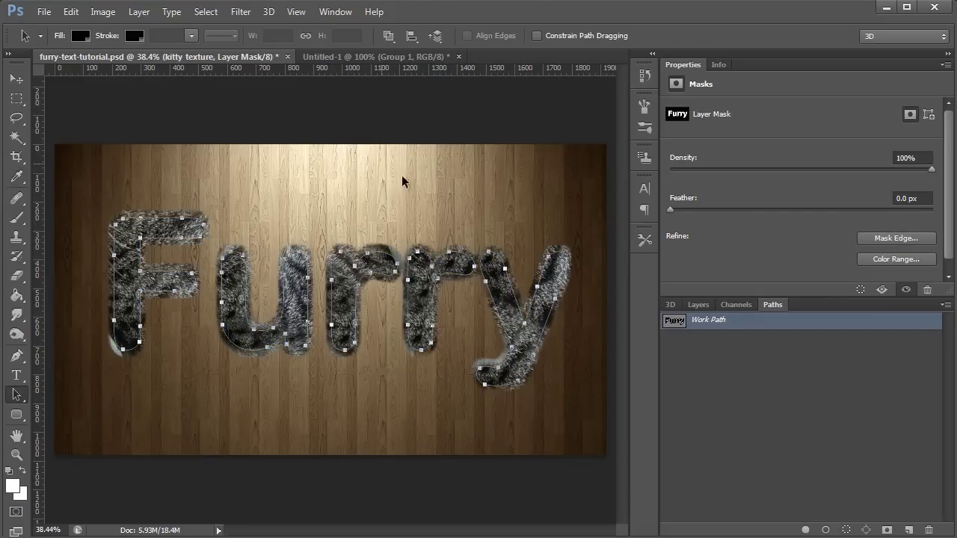
# Zoom into the F's top arm, test a fur dab, then undo back past the stroked fur.
pyautogui.click(16, 455)
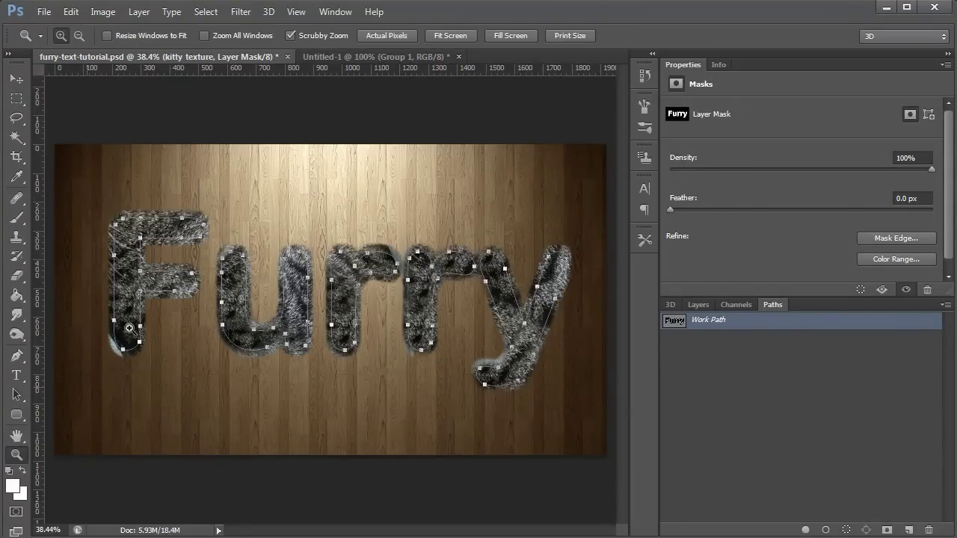
pyautogui.moveTo(163, 227); pyautogui.dragTo(163, 226)
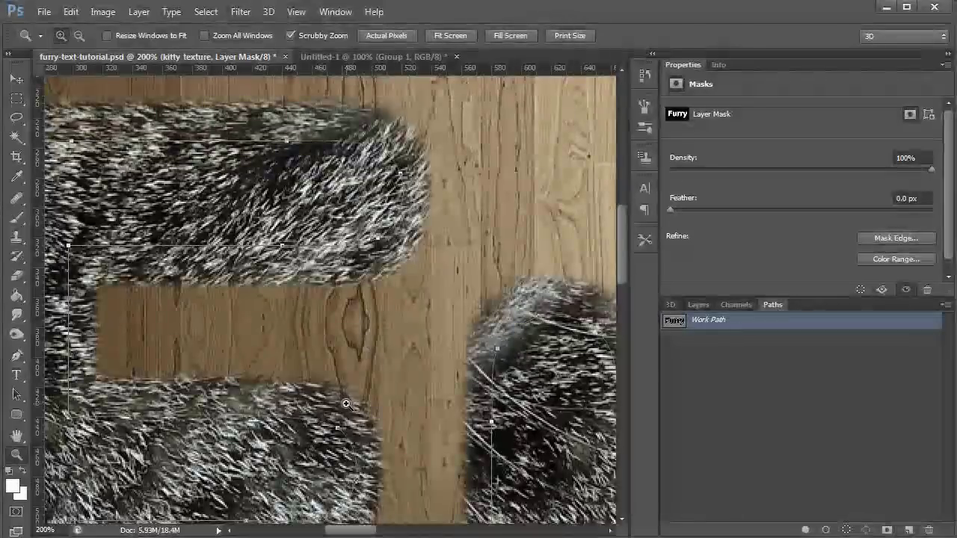
pyautogui.moveTo(306, 399); pyautogui.dragTo(362, 506)
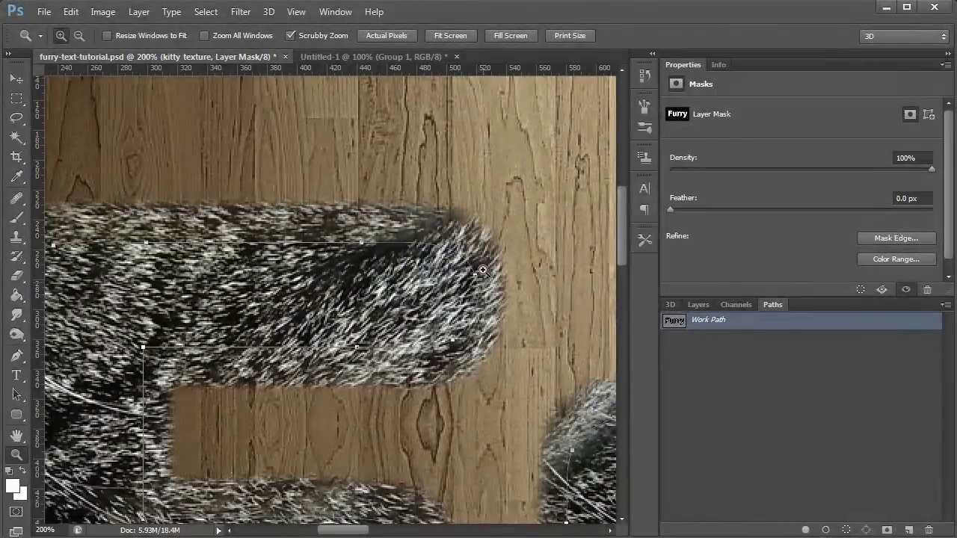
pyautogui.click(16, 218)
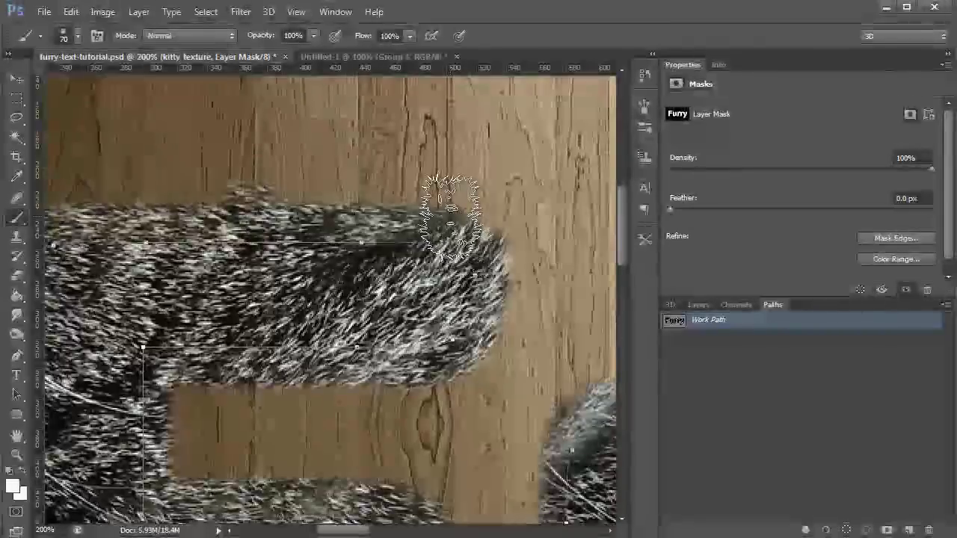
pyautogui.click(344, 219)
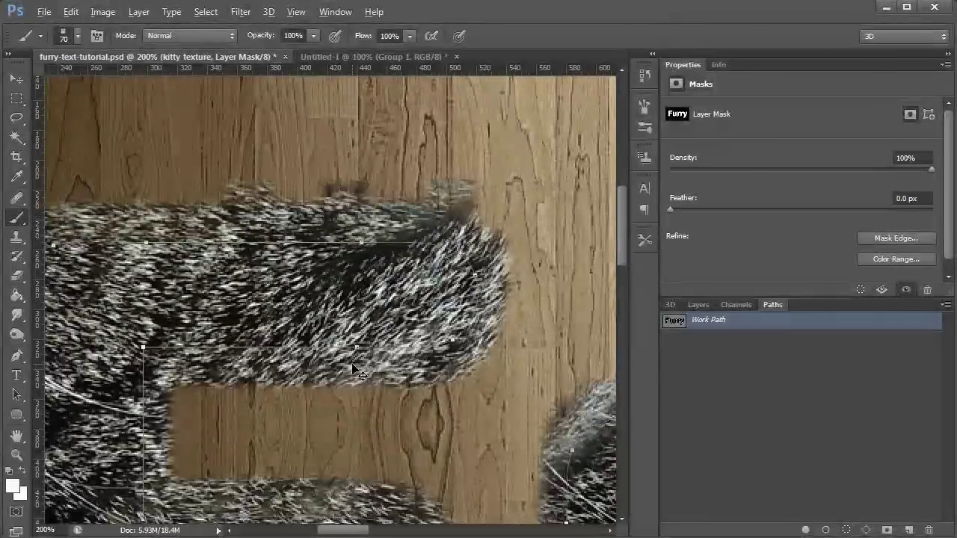
pyautogui.hotkey('ctrl', 'z')
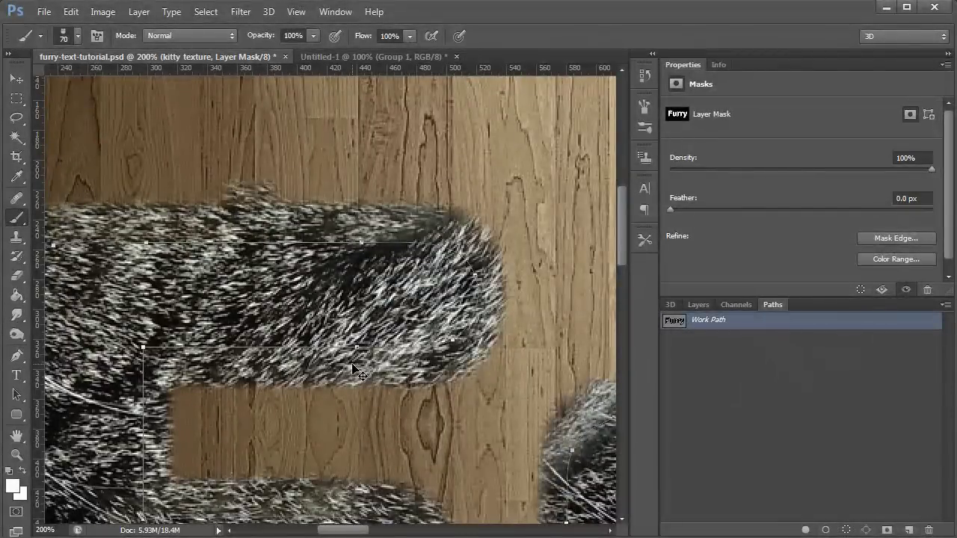
pyautogui.hotkey('ctrl', 'alt', 'z')
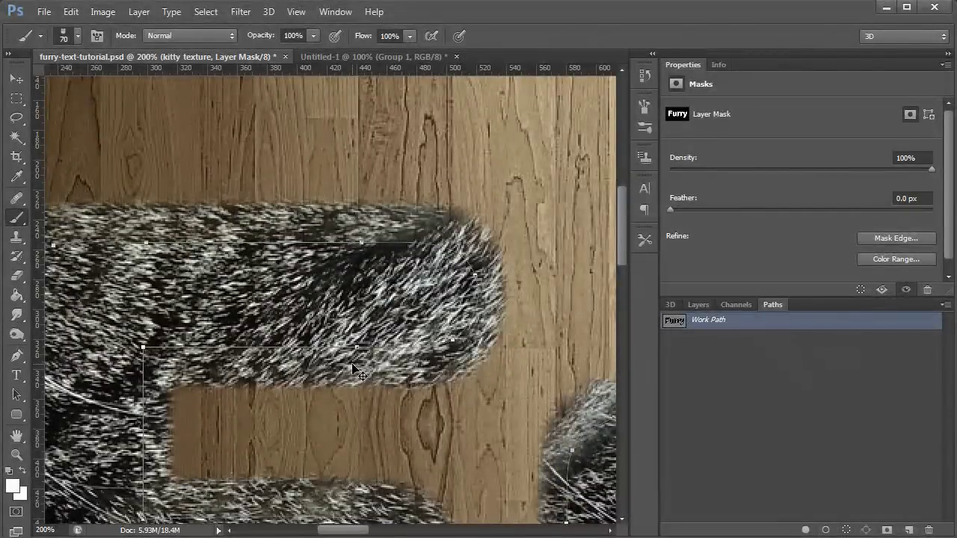
pyautogui.hotkey('ctrl', 'alt', 'z')
pyautogui.hotkey('ctrl', 'alt', 'z')
pyautogui.hotkey('ctrl', 'alt', 'z')
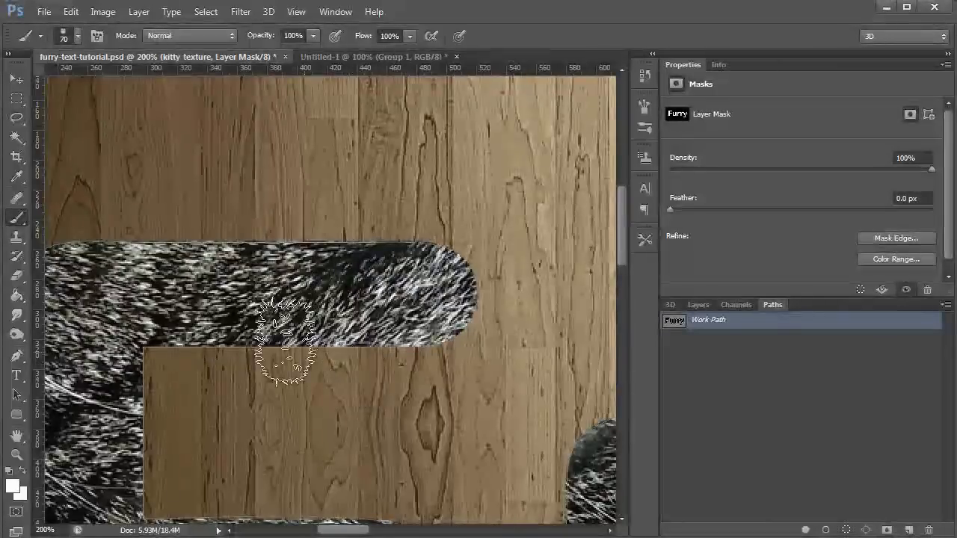
# Enable Scattering and Shape Dynamics on the fur brush and raise its roundness jitter.
pyautogui.click(98, 35)
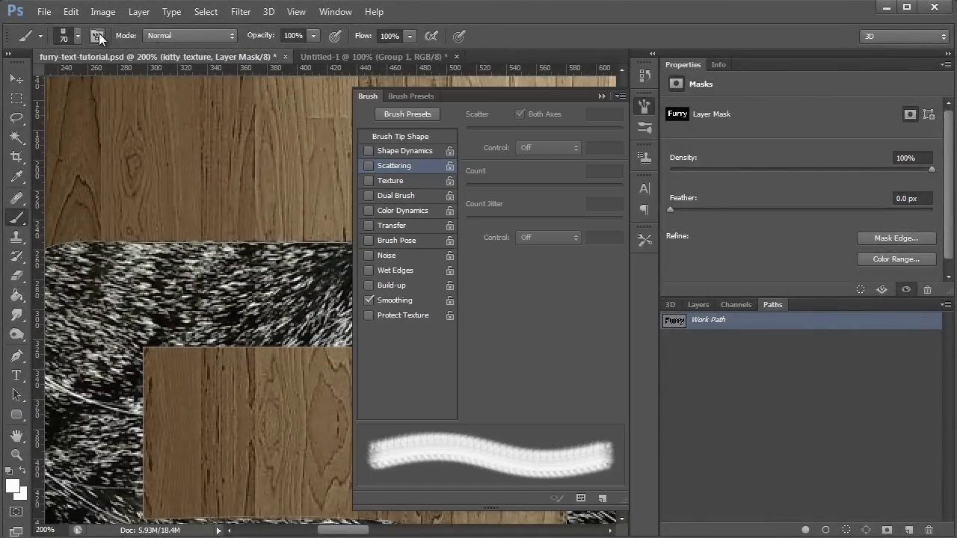
pyautogui.click(368, 165)
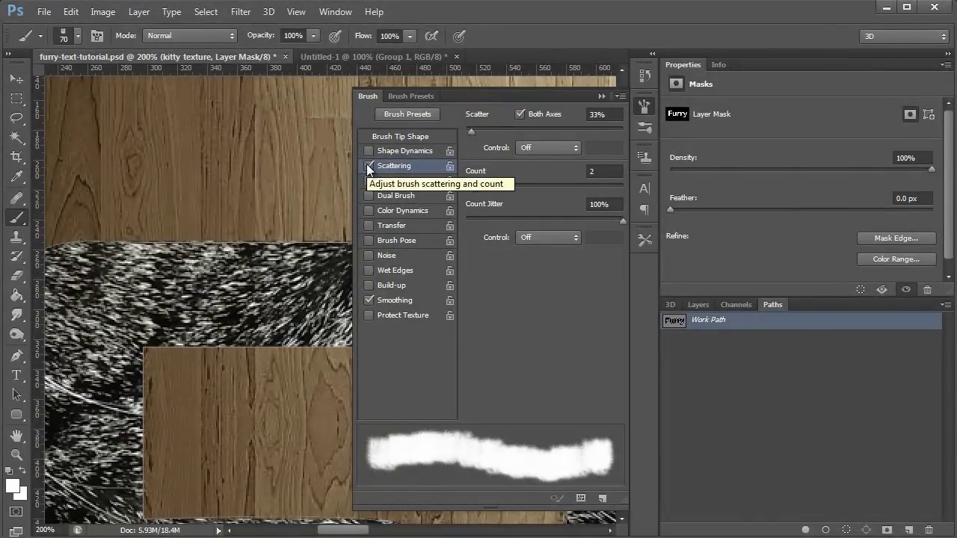
pyautogui.click(367, 150)
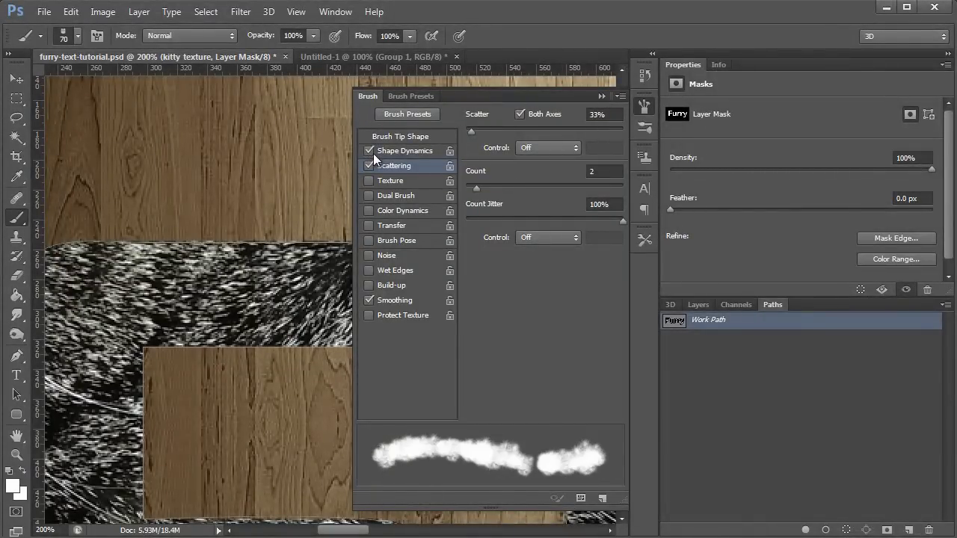
pyautogui.click(394, 152)
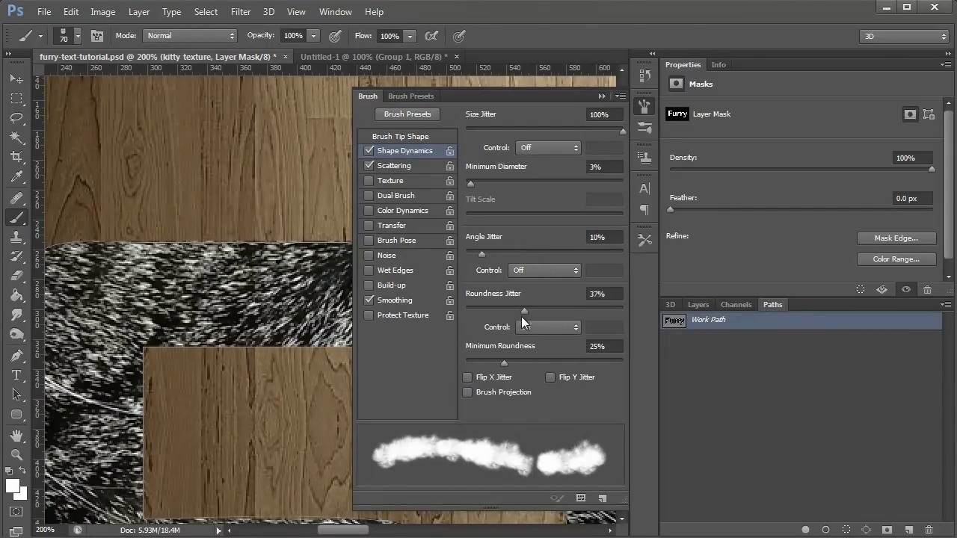
pyautogui.moveTo(513, 311); pyautogui.dragTo(545, 311)
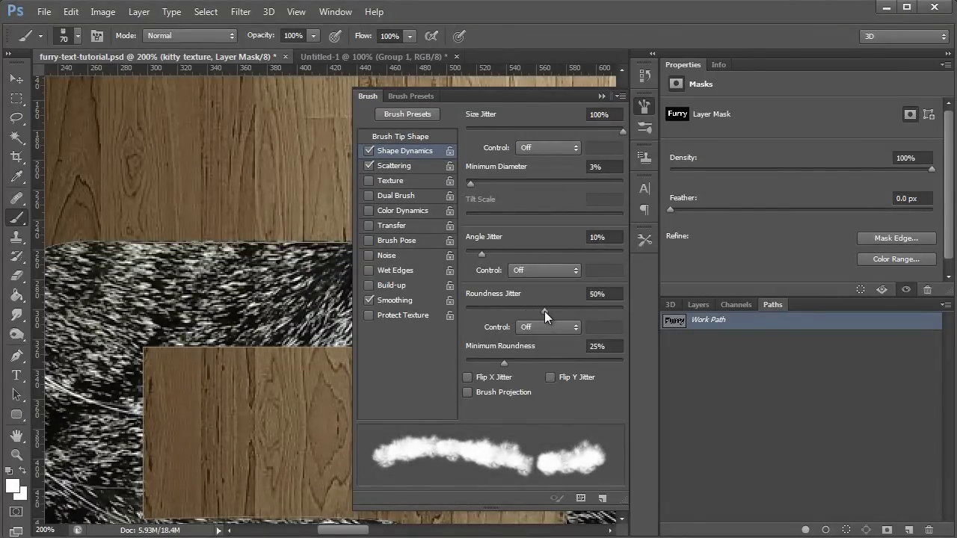
# Set the scatter count to 5 and brush spacing to 15%, then close the Brush panel.
pyautogui.click(413, 165)
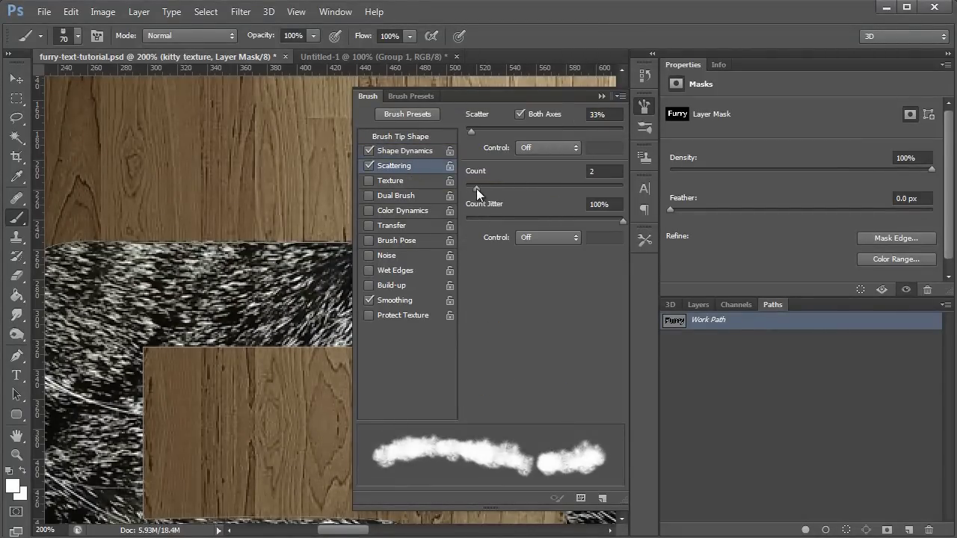
pyautogui.moveTo(479, 188); pyautogui.dragTo(507, 190)
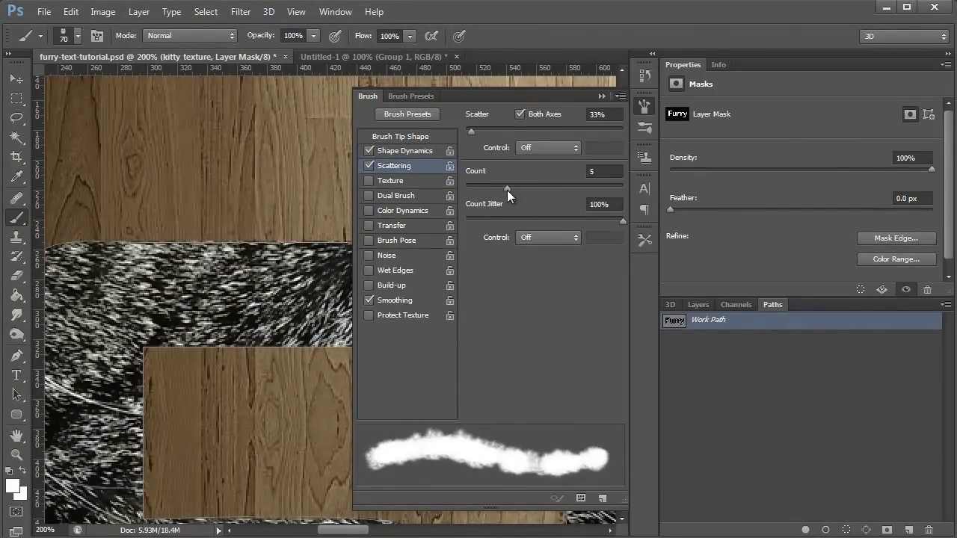
pyautogui.click(418, 137)
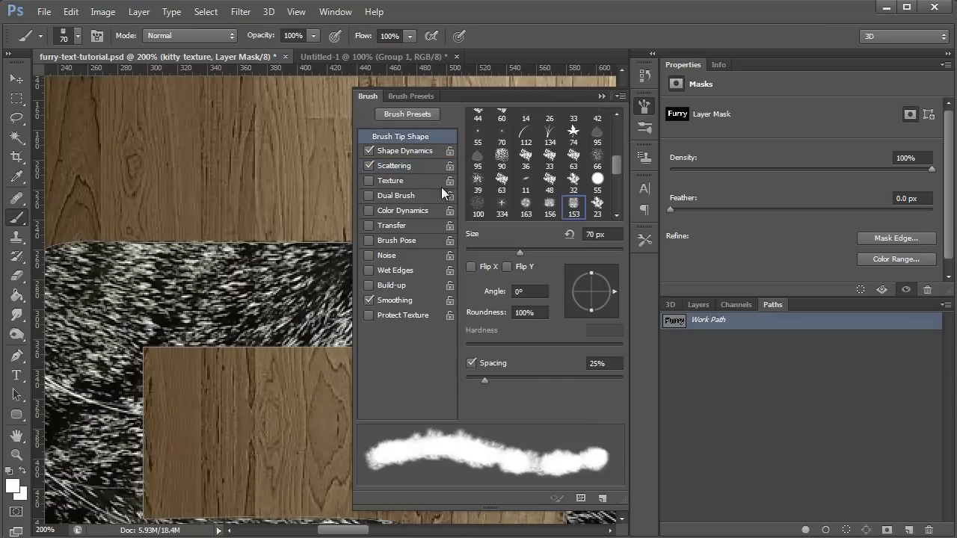
pyautogui.moveTo(486, 378); pyautogui.dragTo(478, 380)
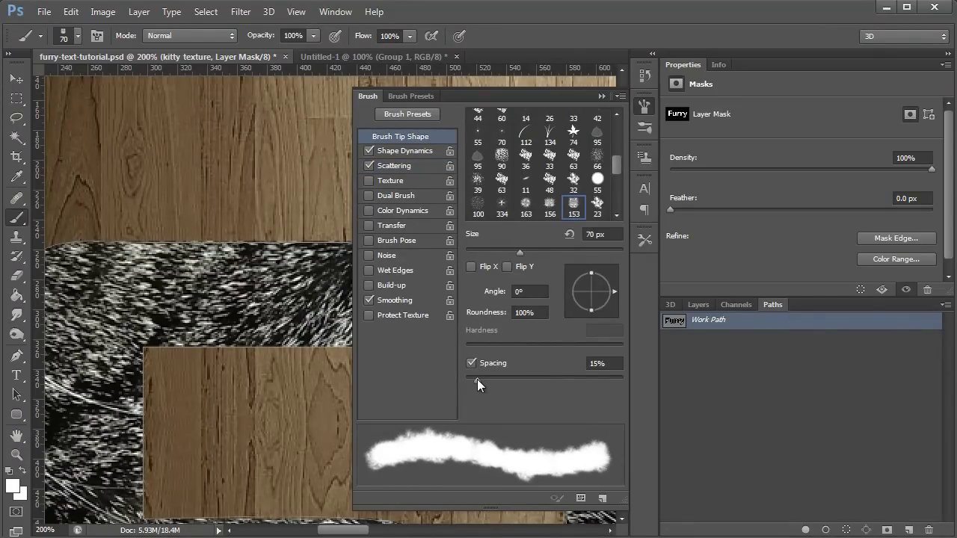
pyautogui.click(394, 166)
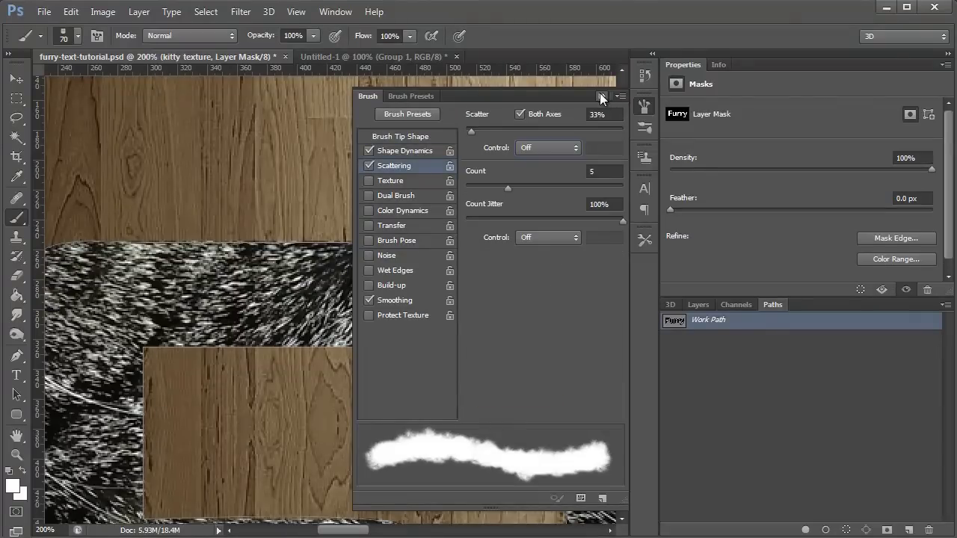
pyautogui.click(602, 96)
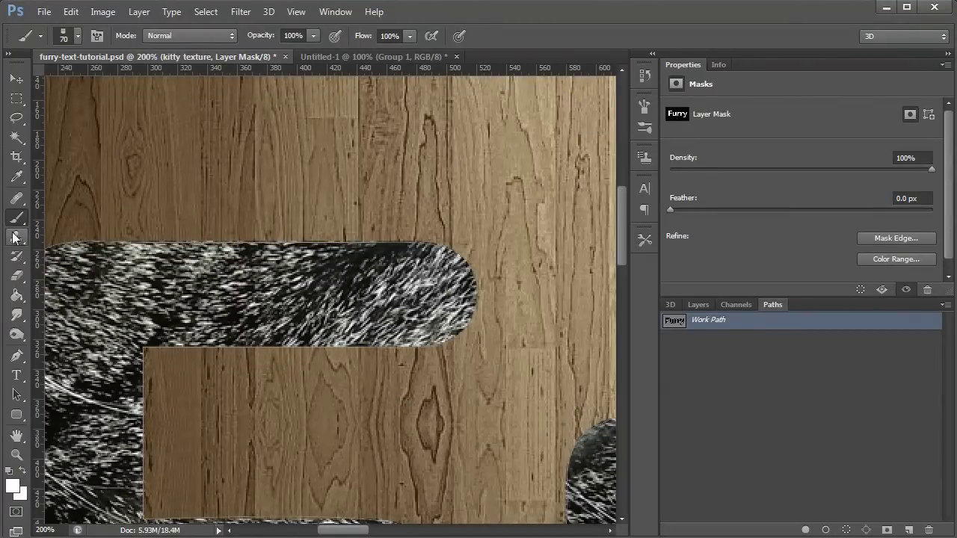
pyautogui.doubleClick(15, 457)
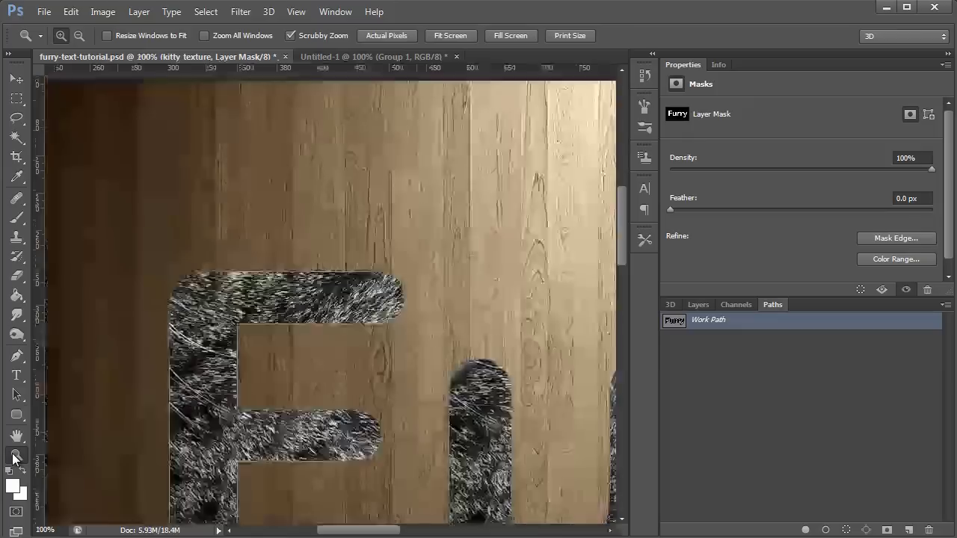
pyautogui.rightClick(134, 357)
# Fit the image on screen, select the entire Furry path, and stroke it with the denser fur brush.
pyautogui.click(176, 369)
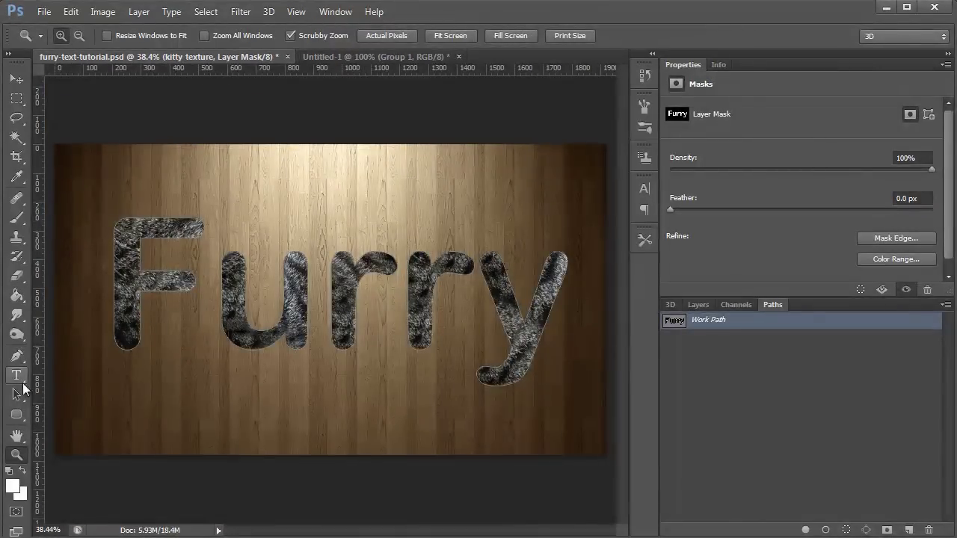
pyautogui.click(16, 396)
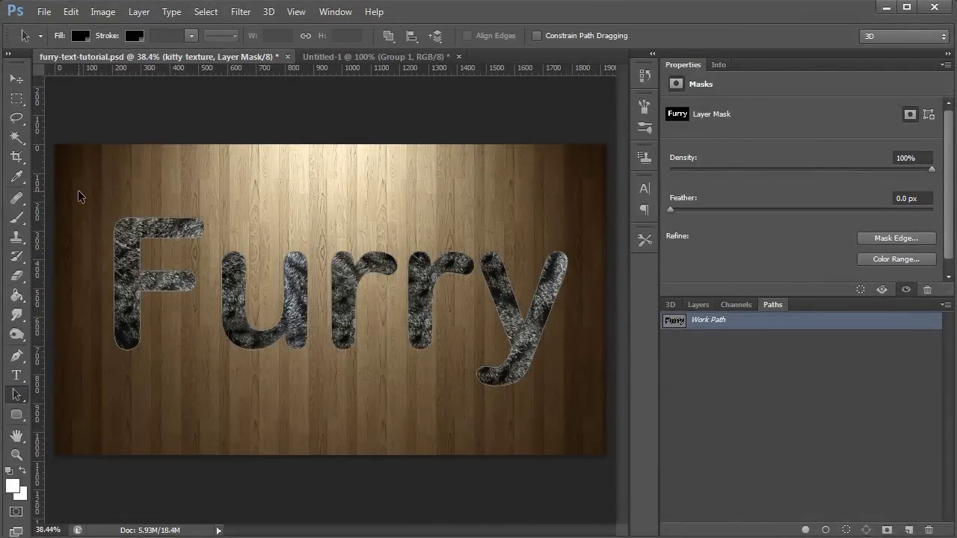
pyautogui.moveTo(79, 191); pyautogui.dragTo(597, 407)
pyautogui.rightClick(130, 306)
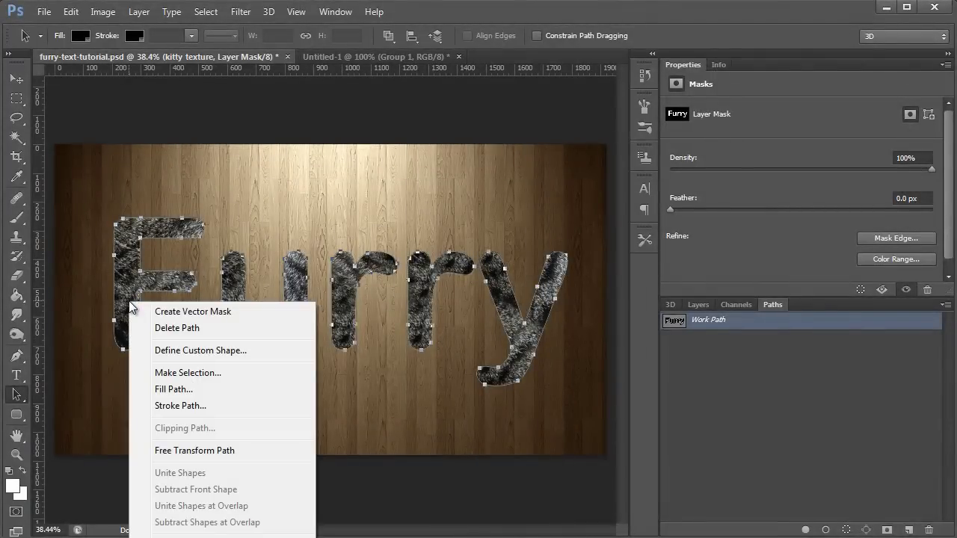
pyautogui.click(187, 406)
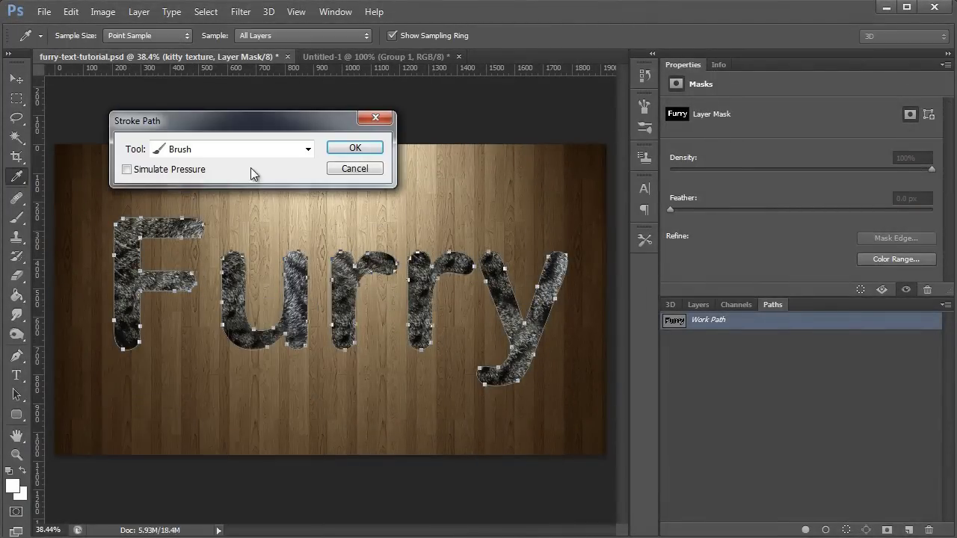
pyautogui.click(342, 150)
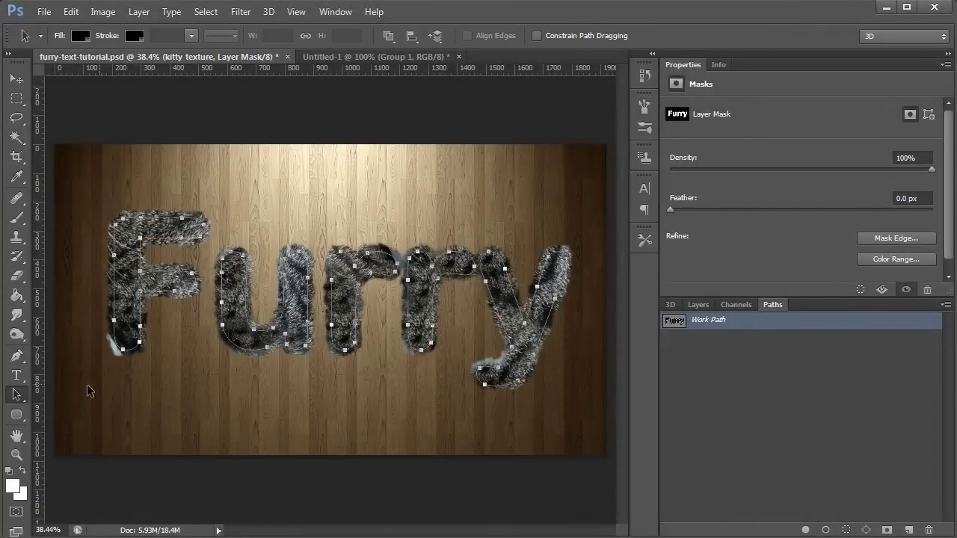
pyautogui.click(17, 456)
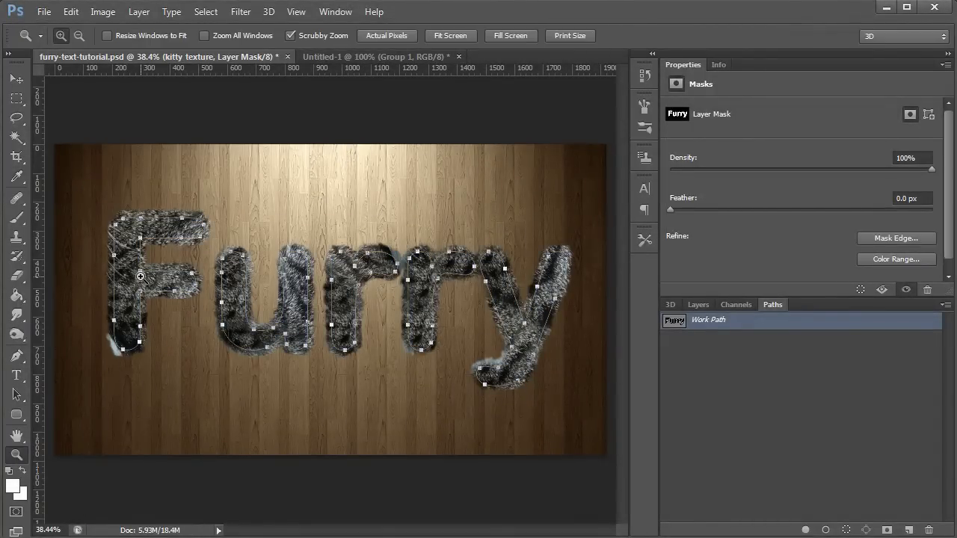
pyautogui.moveTo(140, 277); pyautogui.dragTo(202, 441)
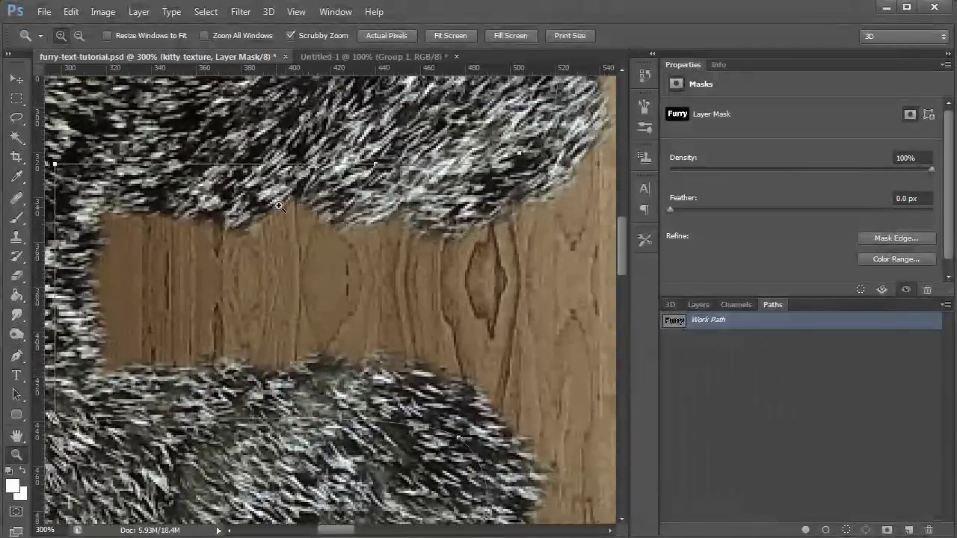
pyautogui.scroll(5, 371, 217)
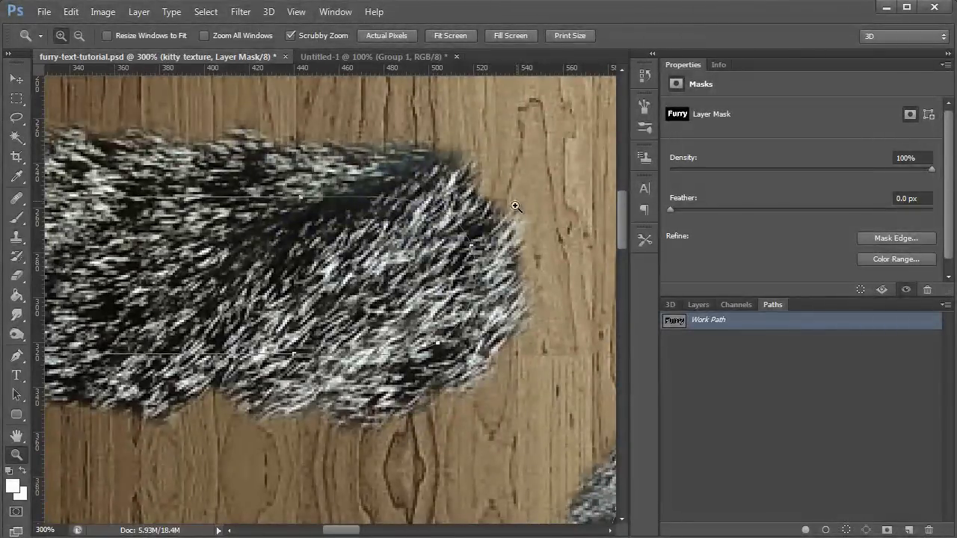
pyautogui.doubleClick(16, 455)
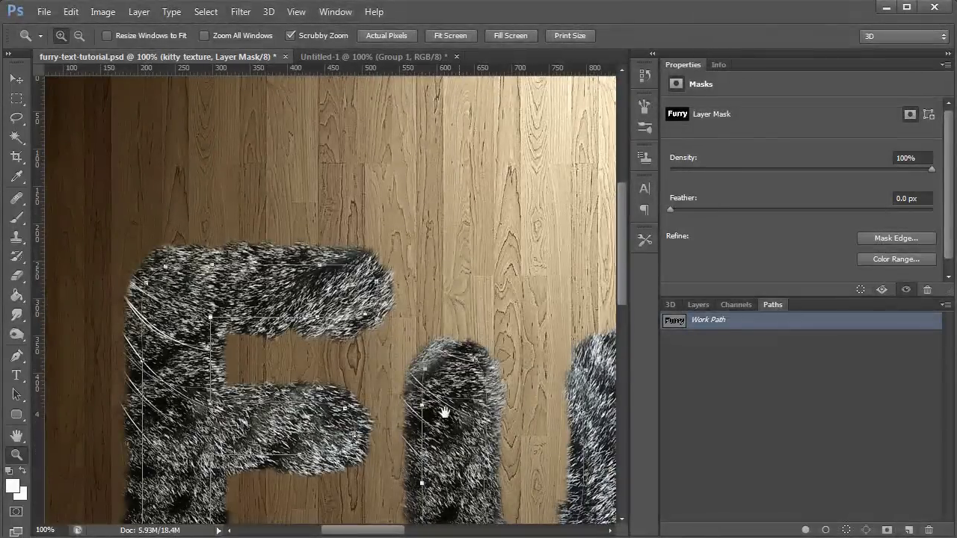
pyautogui.moveTo(444, 413); pyautogui.dragTo(274, 366)
pyautogui.moveTo(321, 336); pyautogui.dragTo(234, 345)
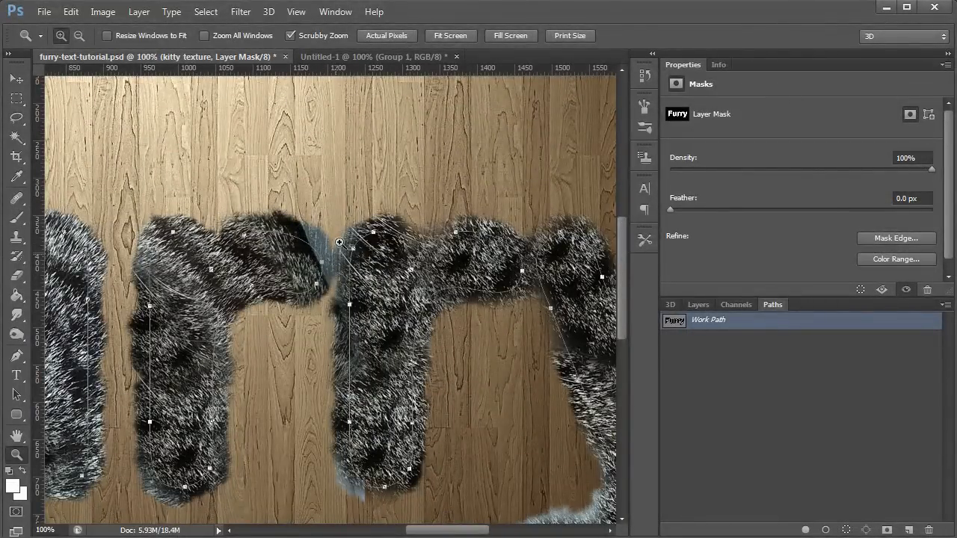
pyautogui.moveTo(347, 374); pyautogui.dragTo(292, 278)
pyautogui.moveTo(393, 342); pyautogui.dragTo(232, 329)
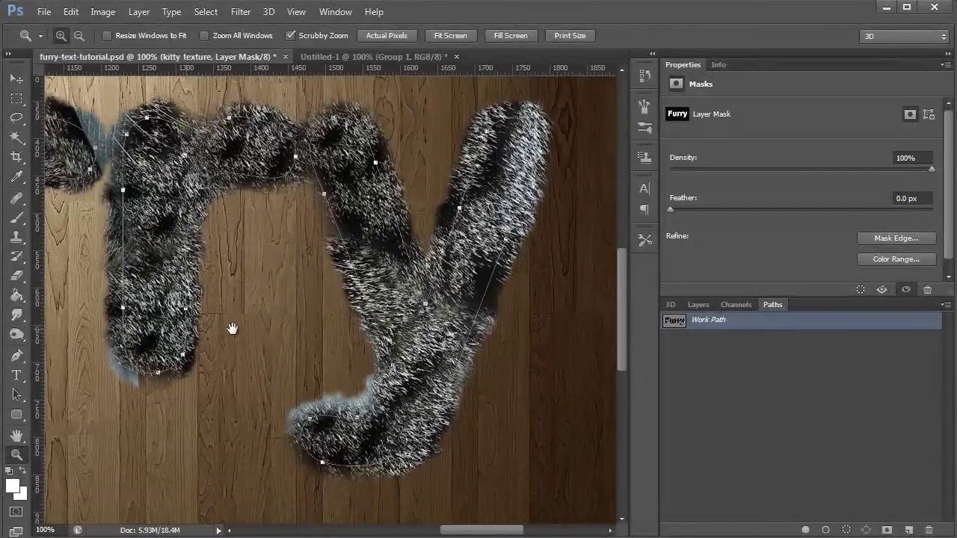
pyautogui.moveTo(331, 349); pyautogui.dragTo(436, 337)
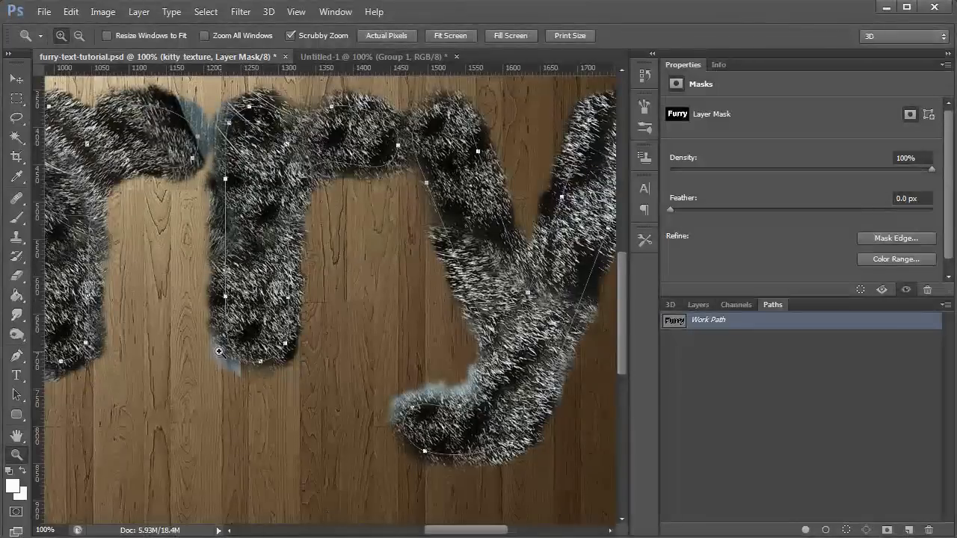
pyautogui.moveTo(209, 391); pyautogui.dragTo(115, 421)
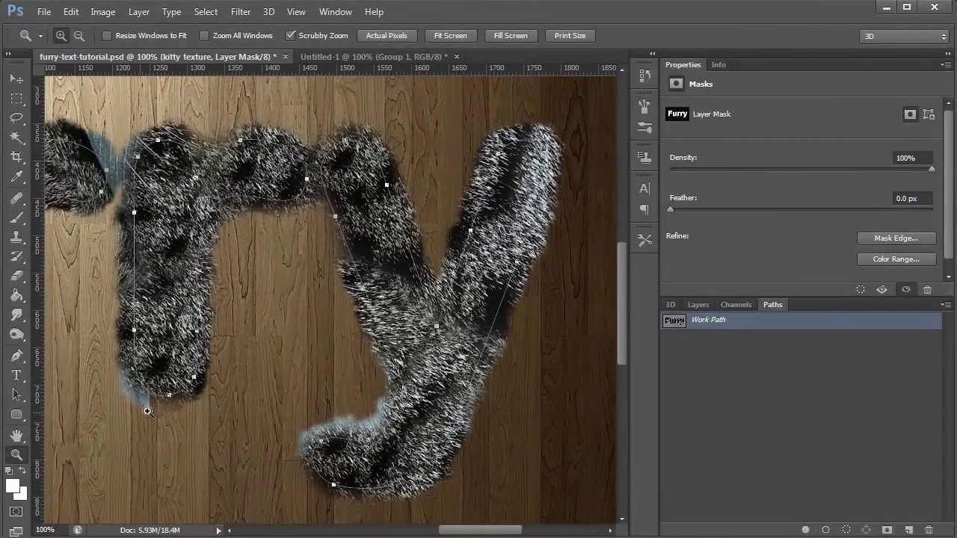
pyautogui.keyDown('alt'); pyautogui.click(204, 391); pyautogui.keyUp('alt')
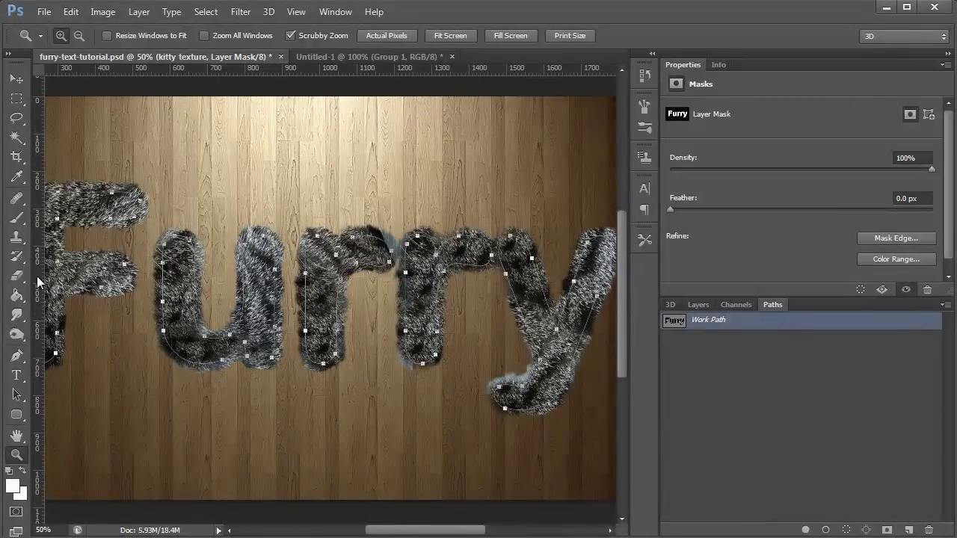
# Sample fur on the F with the Clone Stamp and target the kitty texture layer's pixels.
pyautogui.click(17, 237)
pyautogui.hscroll(-3, 374, 359)
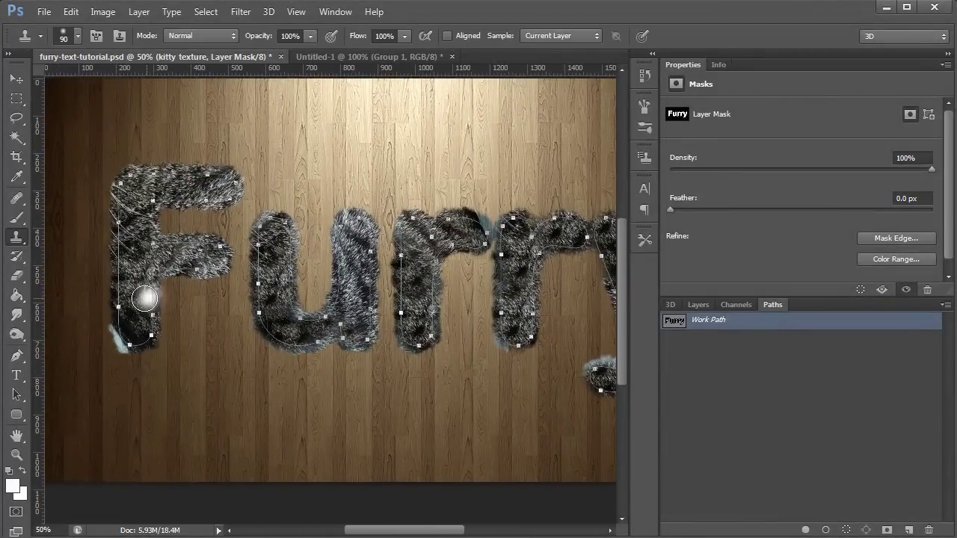
pyautogui.keyDown('alt'); pyautogui.click(154, 279); pyautogui.keyUp('alt')
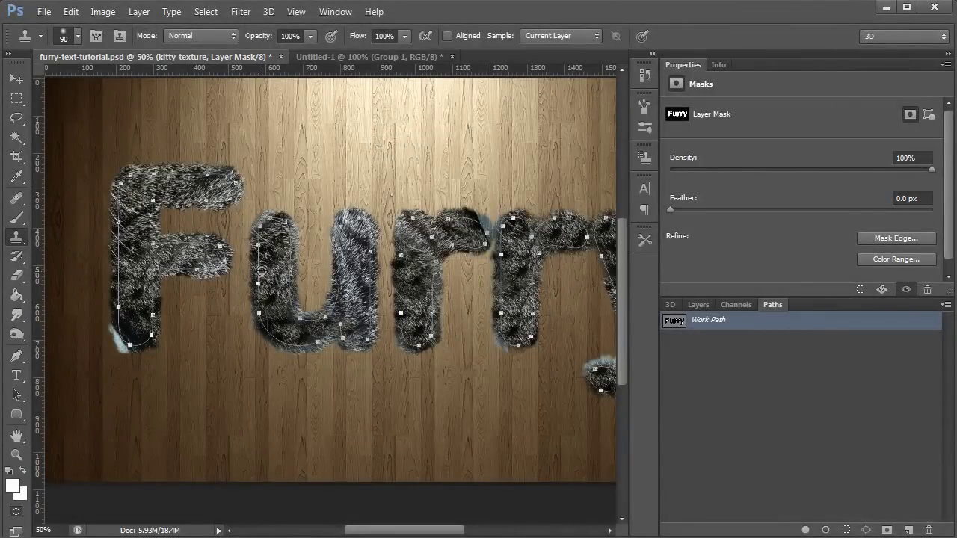
pyautogui.scroll(-1, 265, 295)
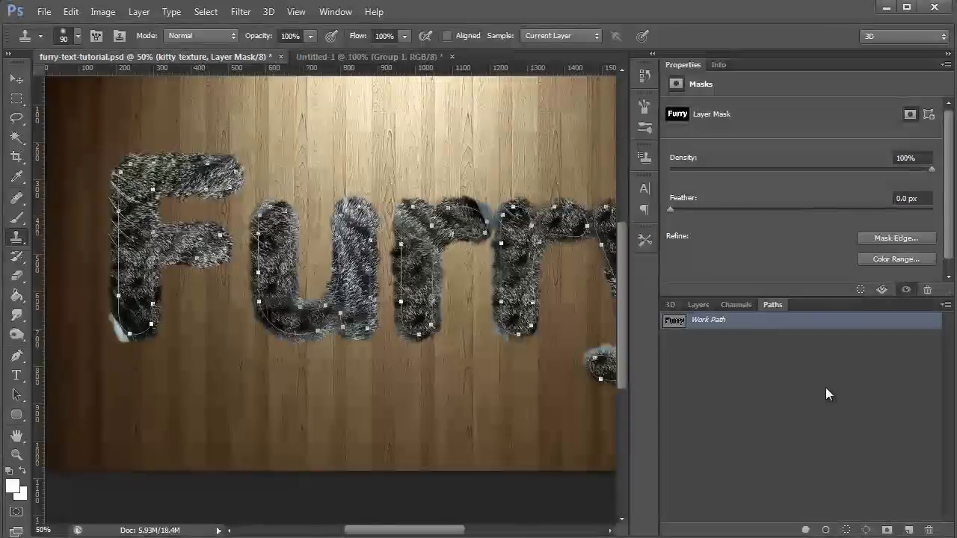
pyautogui.click(697, 304)
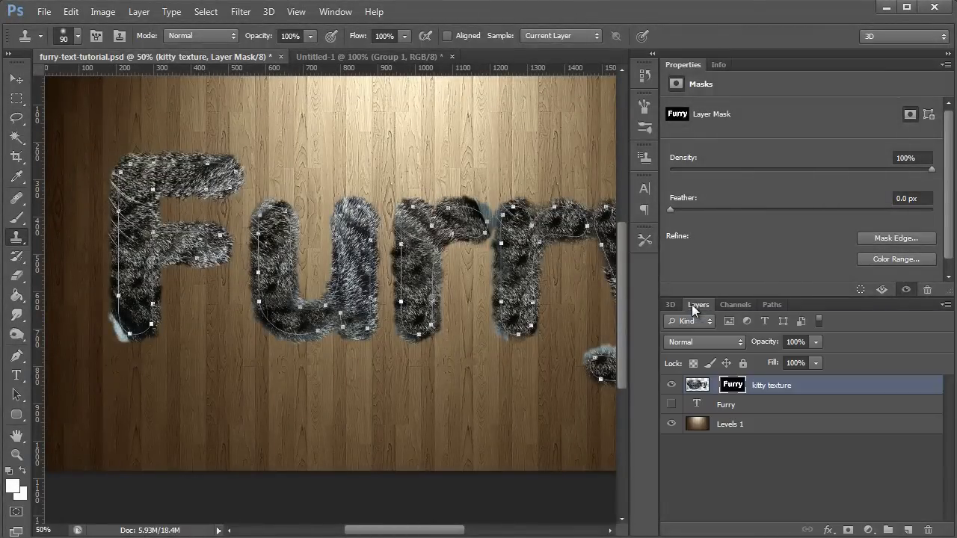
pyautogui.click(699, 385)
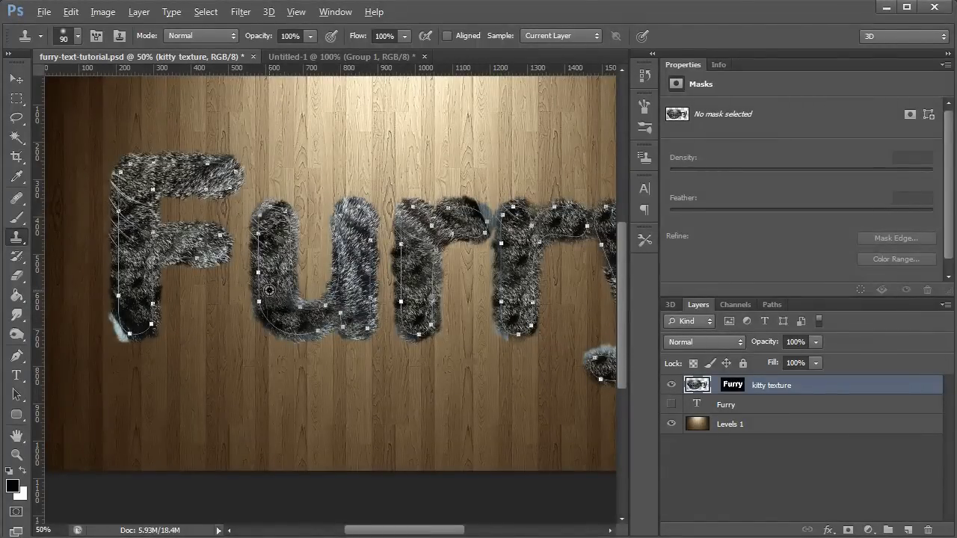
# Clone fur onto the y's tail, the gap between the r's, and the u's left stroke.
pyautogui.moveTo(395, 335); pyautogui.dragTo(235, 334)
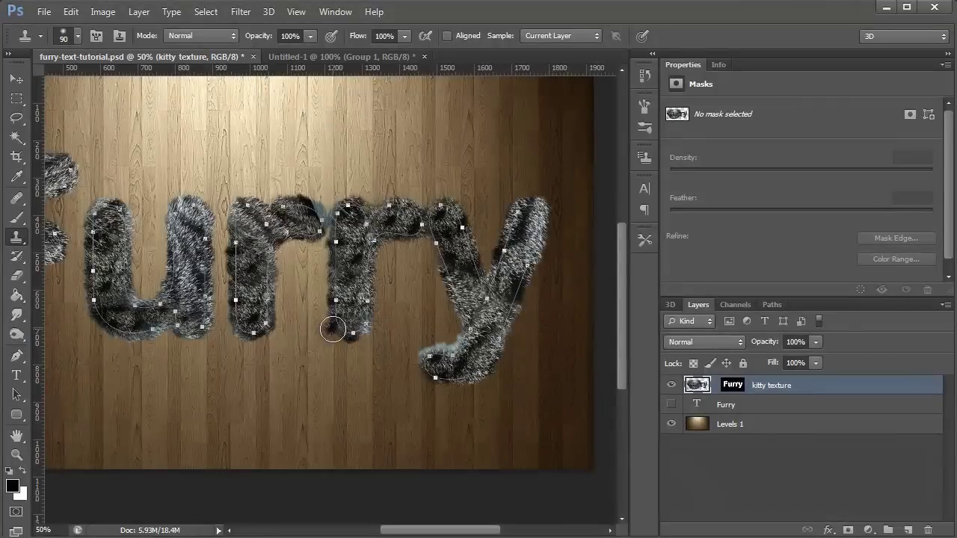
pyautogui.moveTo(420, 357)
pyautogui.mouseDown()
pyautogui.moveTo(464, 336)
pyautogui.moveTo(503, 391)
pyautogui.mouseUp()
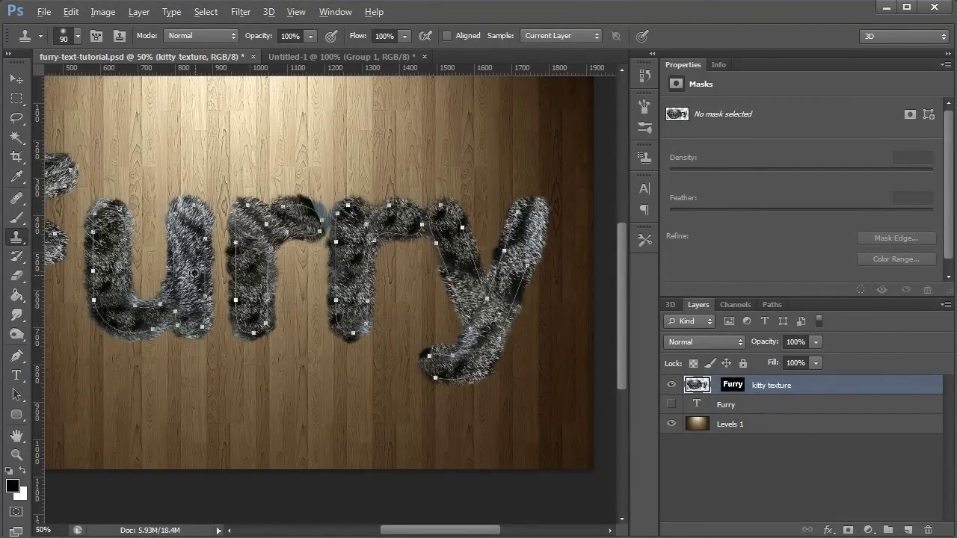
pyautogui.moveTo(299, 210)
pyautogui.mouseDown()
pyautogui.moveTo(314, 211)
pyautogui.moveTo(323, 228)
pyautogui.moveTo(329, 200)
pyautogui.mouseUp()
pyautogui.moveTo(299, 348); pyautogui.dragTo(448, 365)
pyautogui.moveTo(295, 330)
pyautogui.mouseDown()
pyautogui.moveTo(254, 261)
pyautogui.moveTo(282, 335)
pyautogui.moveTo(298, 325)
pyautogui.moveTo(249, 318)
pyautogui.moveTo(321, 318)
pyautogui.mouseUp()
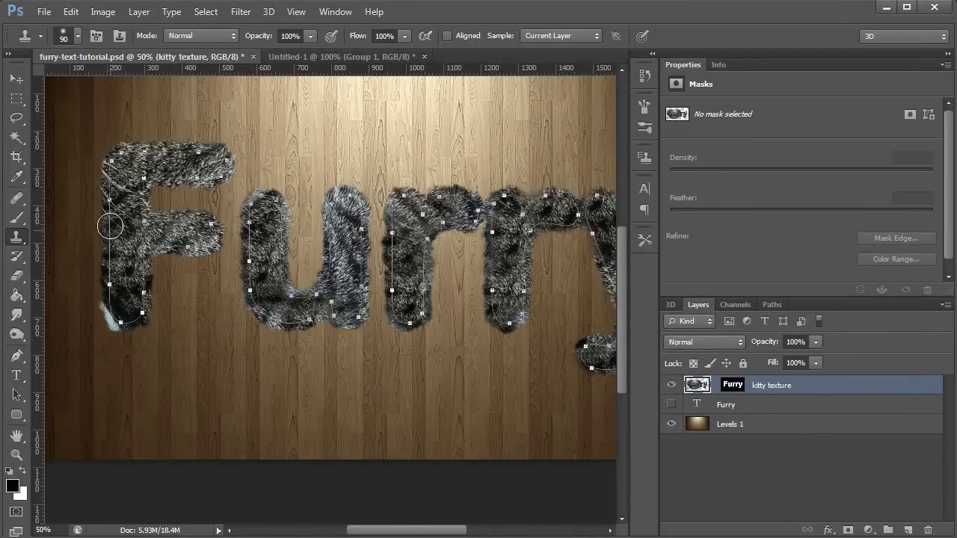
# Cover the F's left edge and bottom-left, plus the u's top and bottom, with cloned fur.
pyautogui.moveTo(110, 226)
pyautogui.mouseDown()
pyautogui.moveTo(104, 175)
pyautogui.moveTo(121, 212)
pyautogui.moveTo(120, 260)
pyautogui.moveTo(136, 198)
pyautogui.moveTo(112, 169)
pyautogui.mouseUp()
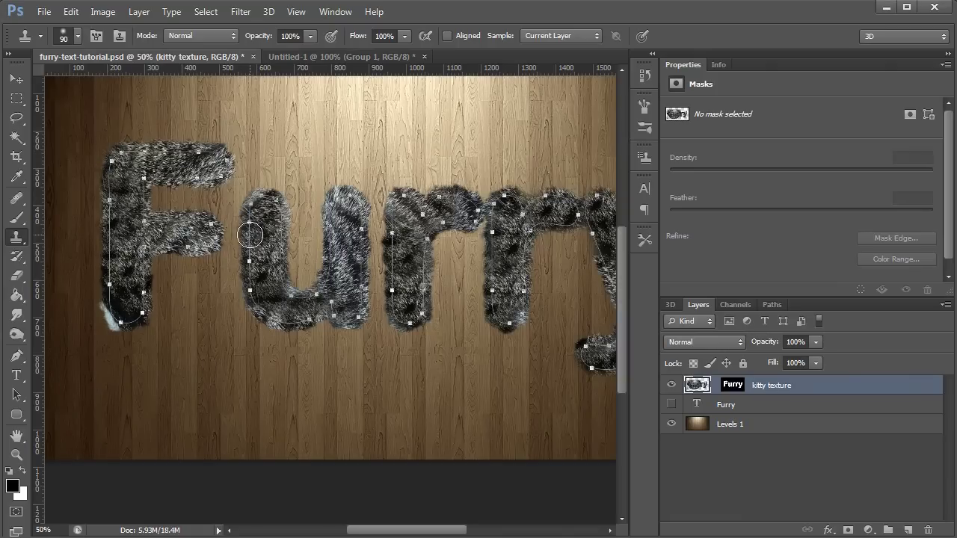
pyautogui.moveTo(251, 237)
pyautogui.mouseDown()
pyautogui.moveTo(247, 193)
pyautogui.moveTo(264, 182)
pyautogui.moveTo(280, 187)
pyautogui.moveTo(286, 223)
pyautogui.moveTo(325, 203)
pyautogui.moveTo(356, 196)
pyautogui.mouseUp()
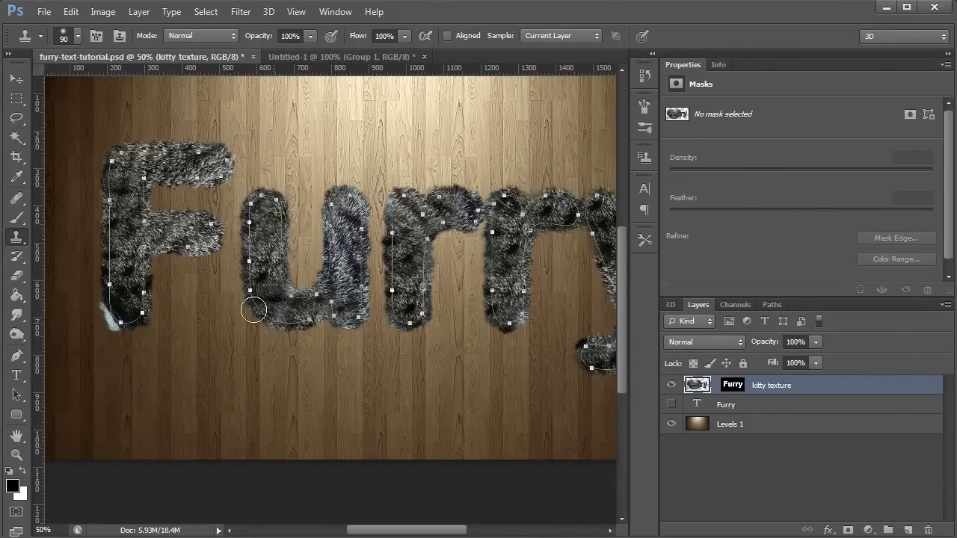
pyautogui.moveTo(253, 309)
pyautogui.mouseDown()
pyautogui.moveTo(273, 328)
pyautogui.moveTo(305, 337)
pyautogui.mouseUp()
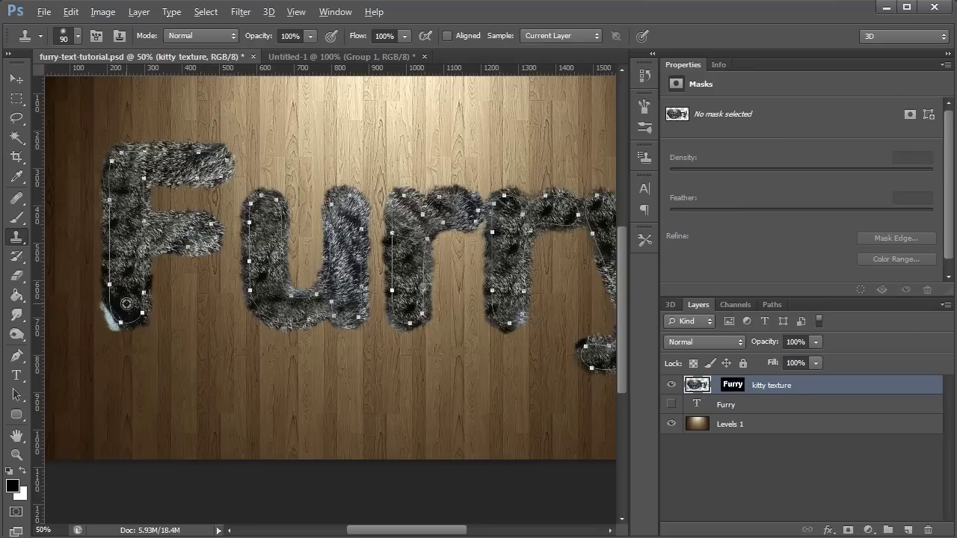
pyautogui.moveTo(126, 303); pyautogui.dragTo(103, 317)
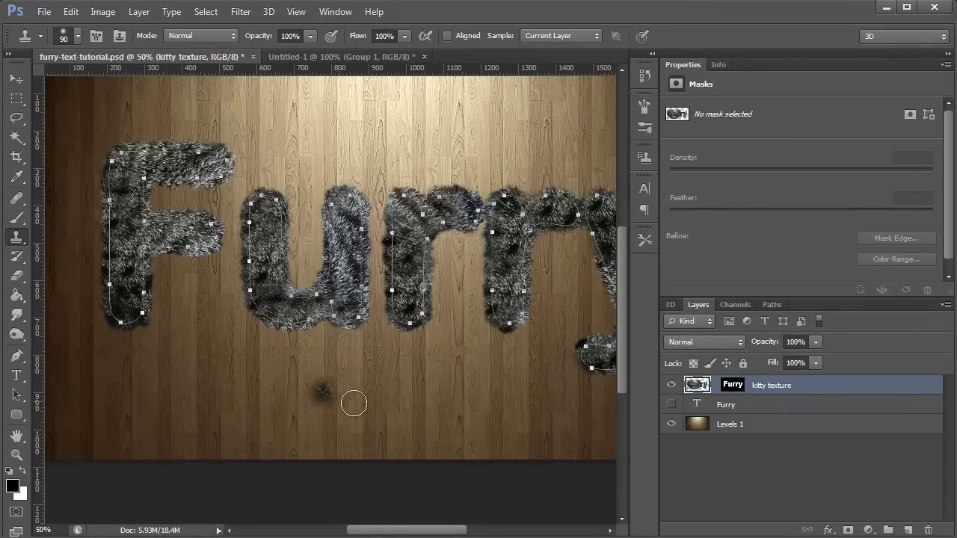
pyautogui.moveTo(354, 404); pyautogui.dragTo(353, 376)
pyautogui.click(18, 456)
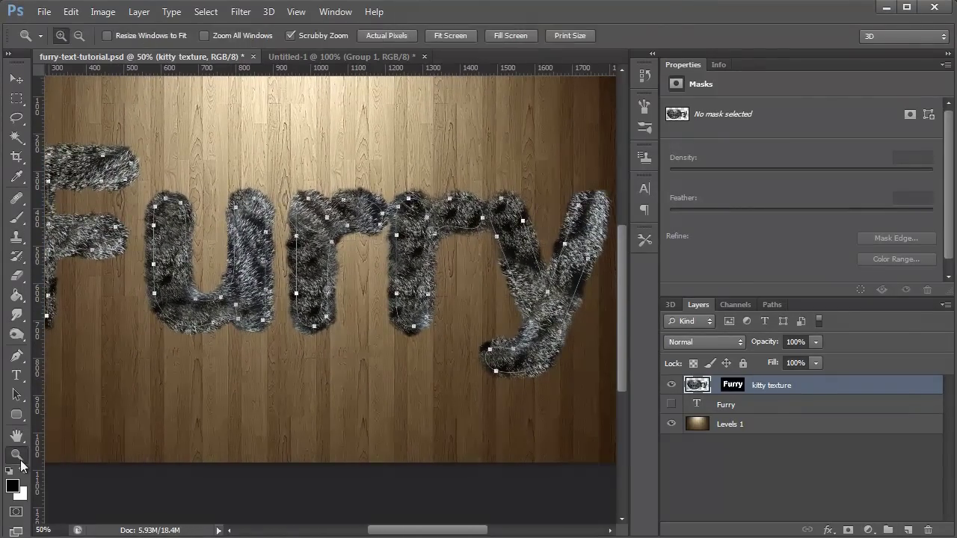
# Hide the path outlines and guides, then duplicate kitty texture into 'kitty texture copy'.
pyautogui.doubleClick(18, 457)
pyautogui.rightClick(389, 306)
pyautogui.click(408, 316)
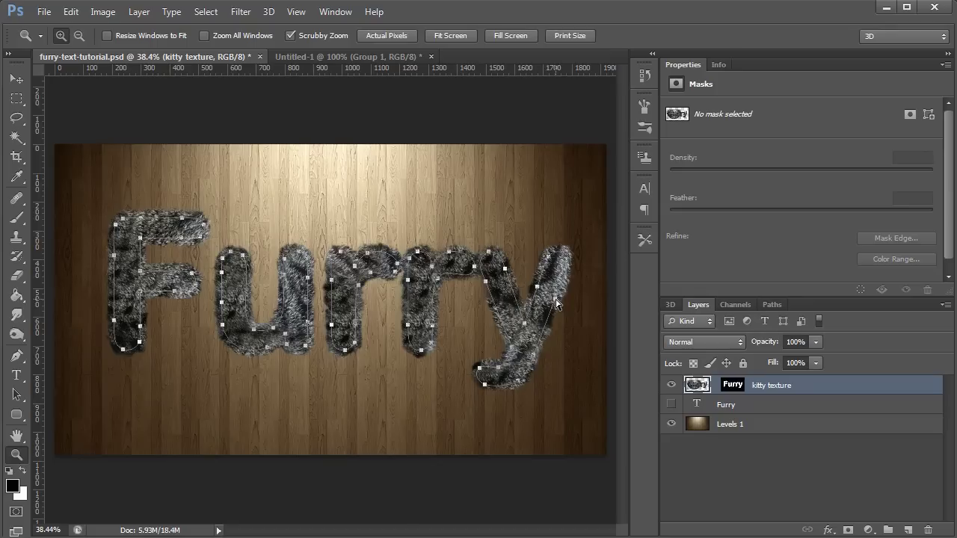
pyautogui.hotkey('ctrl', ';')
pyautogui.hotkey('ctrl', 'h')
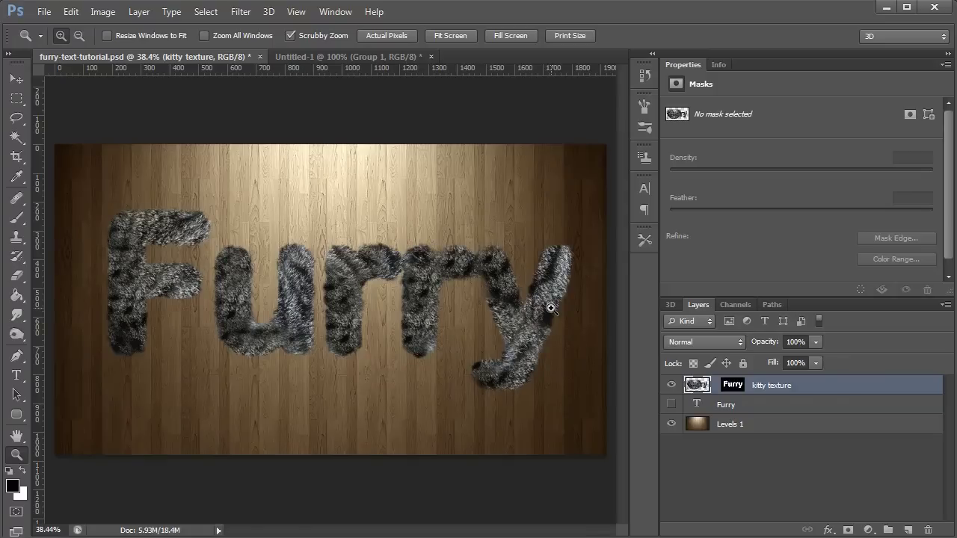
pyautogui.moveTo(698, 386); pyautogui.dragTo(908, 530)
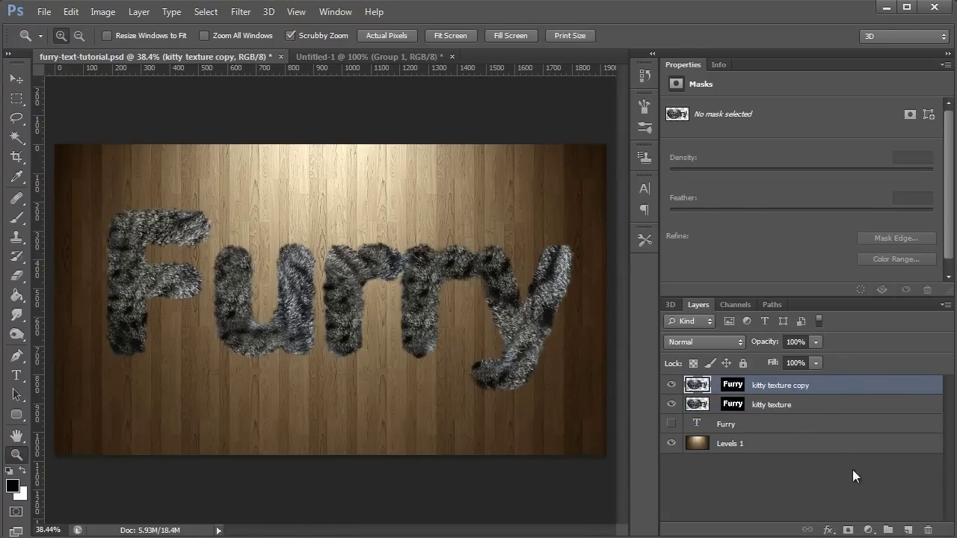
# Enable Bevel & Emboss on kitty texture copy: size 65, Overlay highlights at 55%, shadows at 40%.
pyautogui.doubleClick(856, 386)
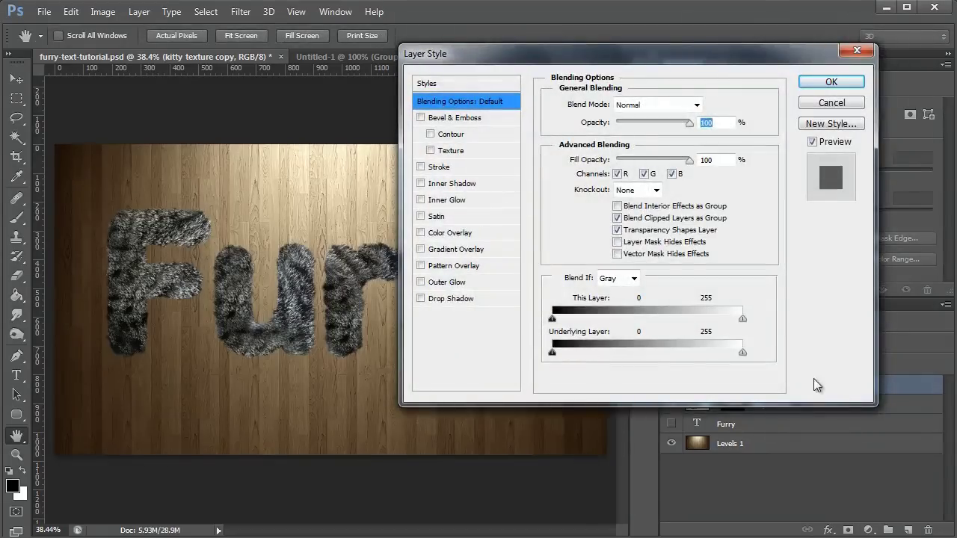
pyautogui.click(422, 118)
pyautogui.click(456, 118)
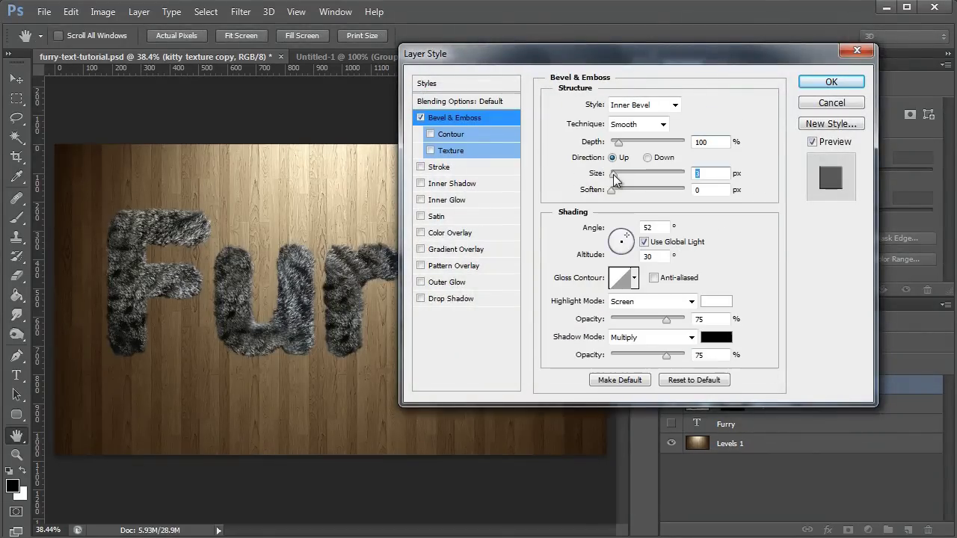
pyautogui.moveTo(613, 174); pyautogui.dragTo(632, 175)
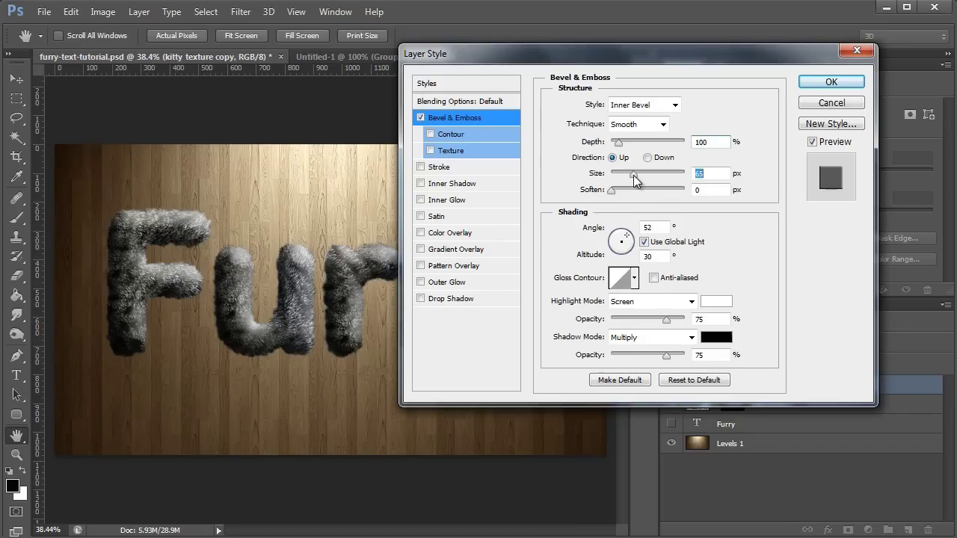
pyautogui.click(632, 303)
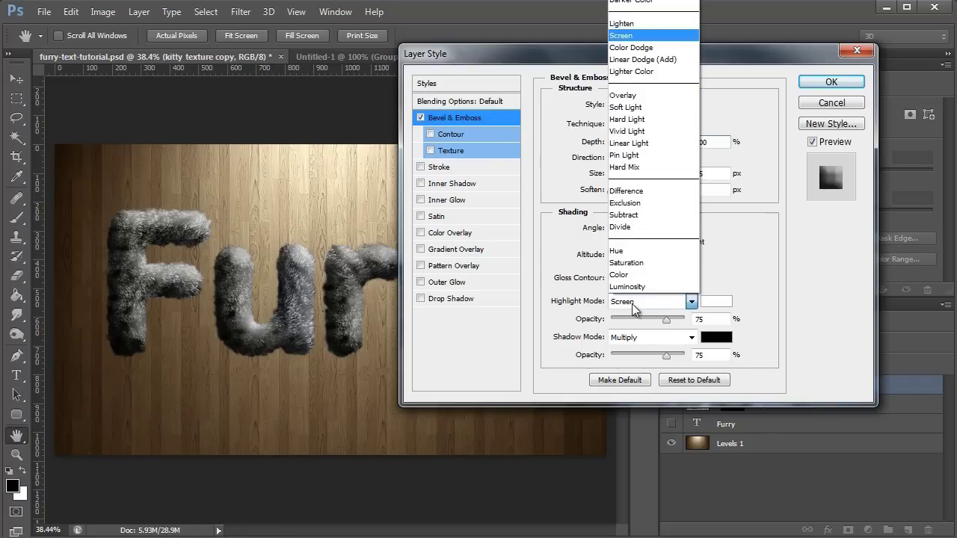
pyautogui.click(625, 98)
pyautogui.moveTo(664, 319); pyautogui.dragTo(651, 322)
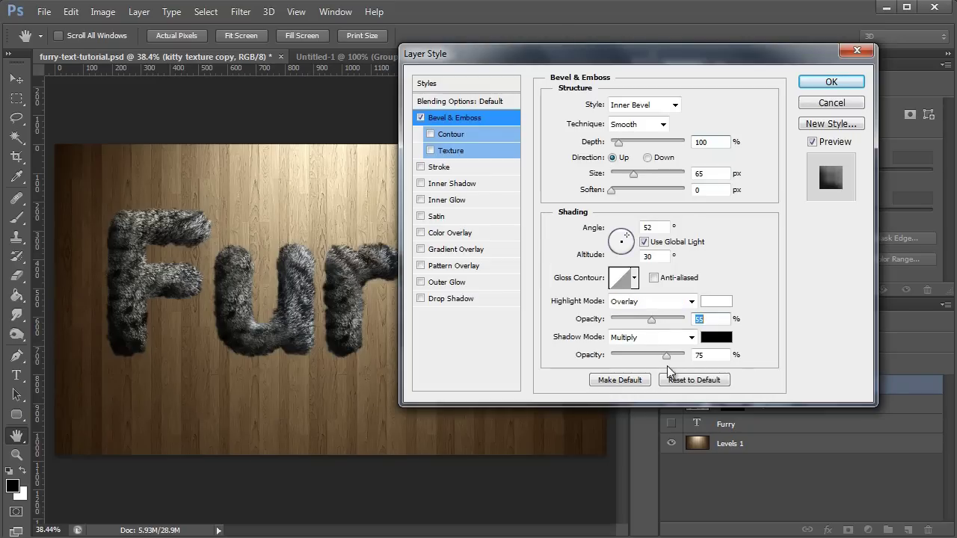
pyautogui.moveTo(665, 356); pyautogui.dragTo(638, 355)
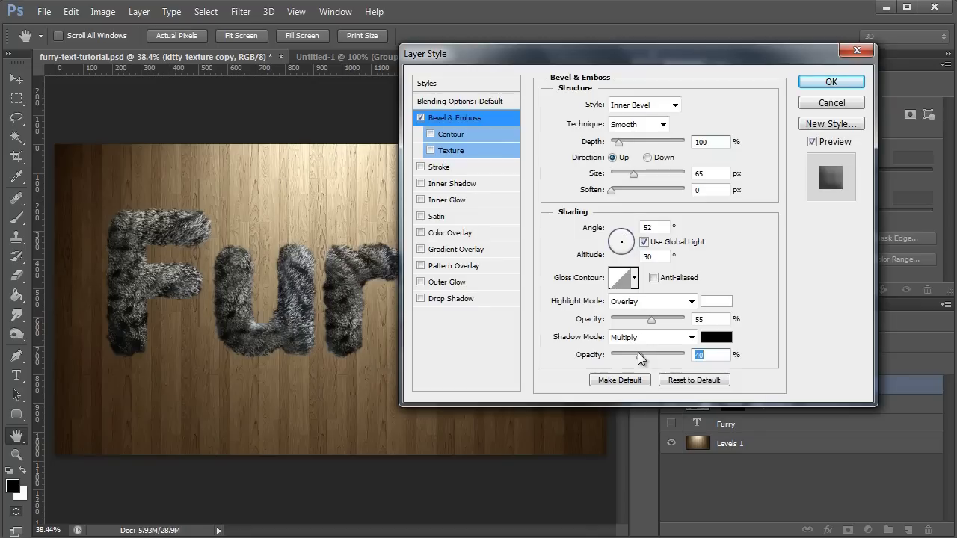
# Turn off Global Light, set the bevel angle to 86° and altitude 16°, and apply it.
pyautogui.moveTo(535, 63); pyautogui.dragTo(636, 178)
pyautogui.click(745, 353)
pyautogui.click(724, 349)
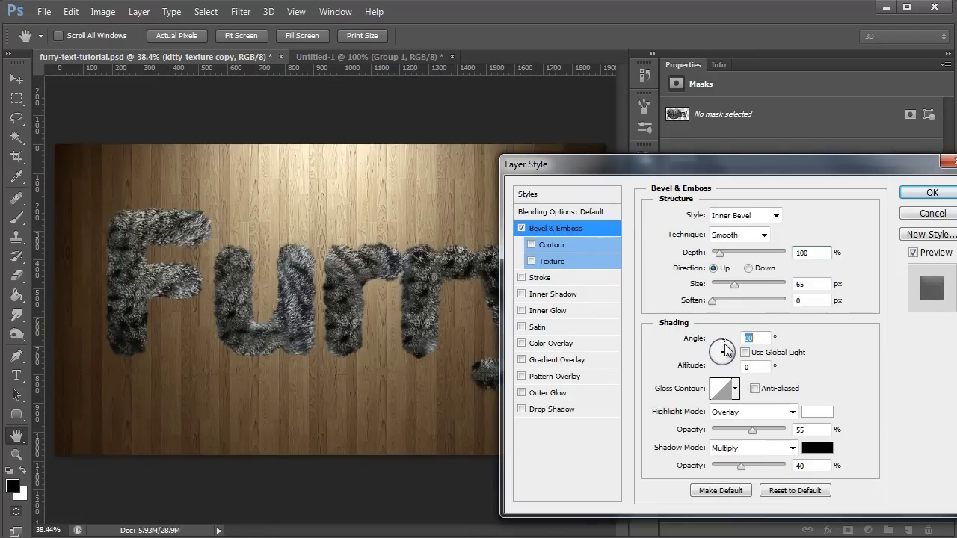
pyautogui.moveTo(724, 352)
pyautogui.mouseDown()
pyautogui.moveTo(724, 365)
pyautogui.moveTo(724, 344)
pyautogui.mouseUp()
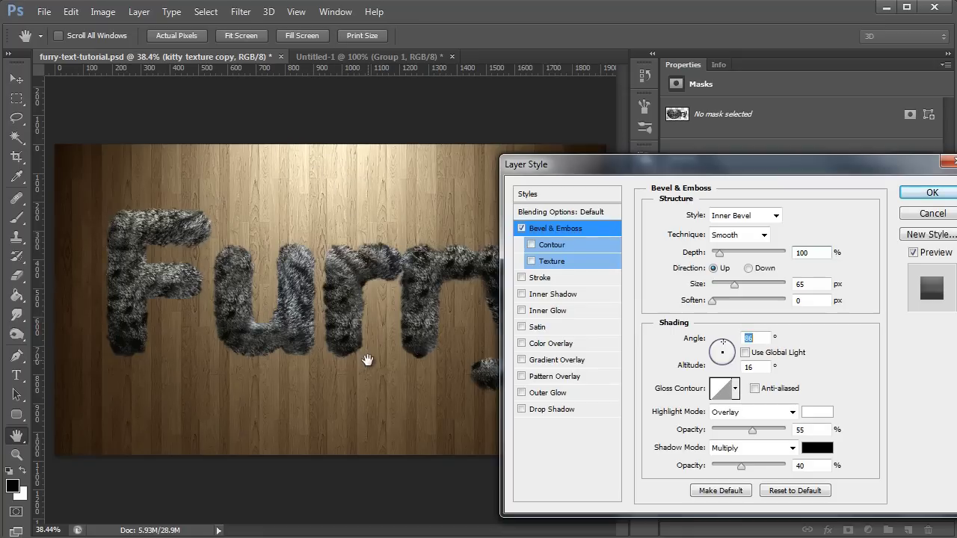
pyautogui.press('z')
pyautogui.click(931, 192)
pyautogui.press('v')
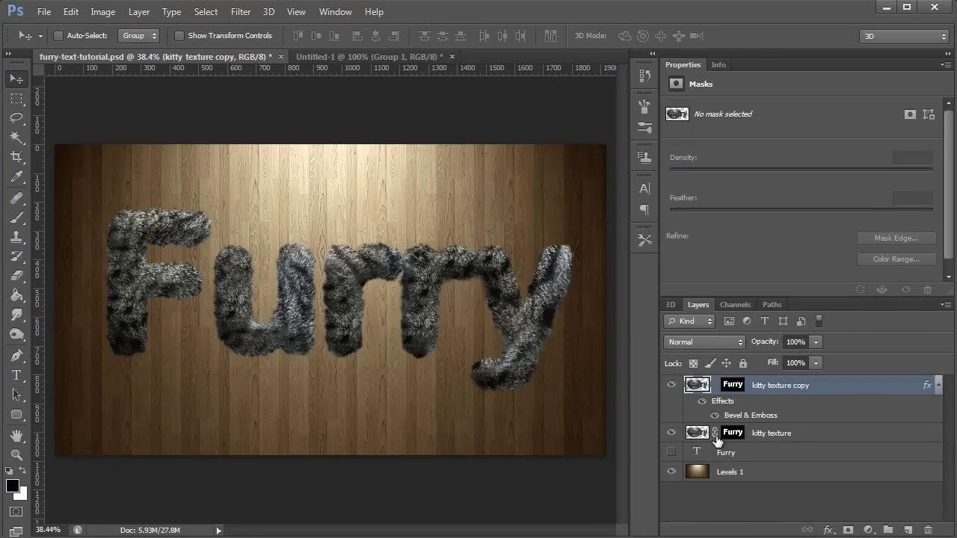
# Nudge the original kitty texture layer down and to the left beneath the bevelled copy.
pyautogui.click(756, 437)
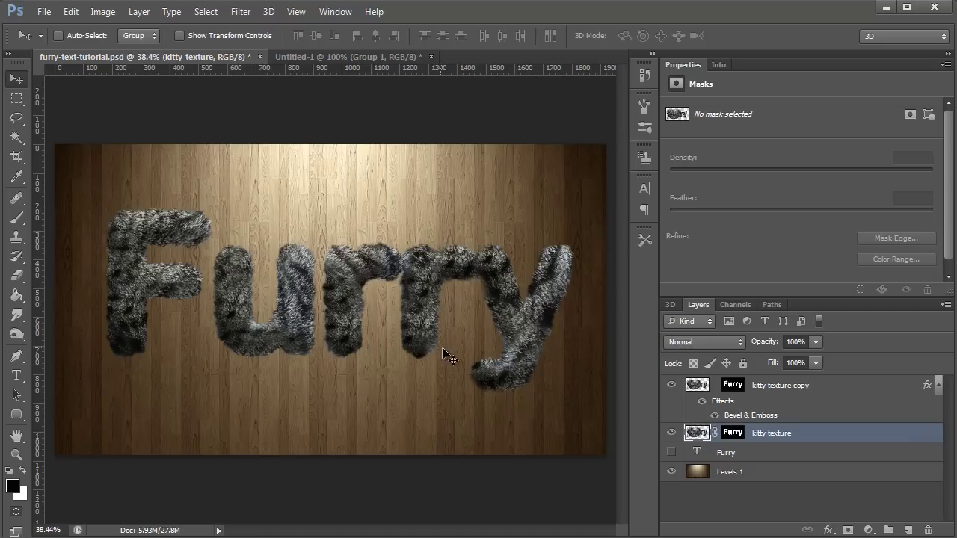
pyautogui.press('Down')
pyautogui.press('Down')
pyautogui.press('Down')
pyautogui.press('Down')
pyautogui.press('Down')
pyautogui.press('Down')
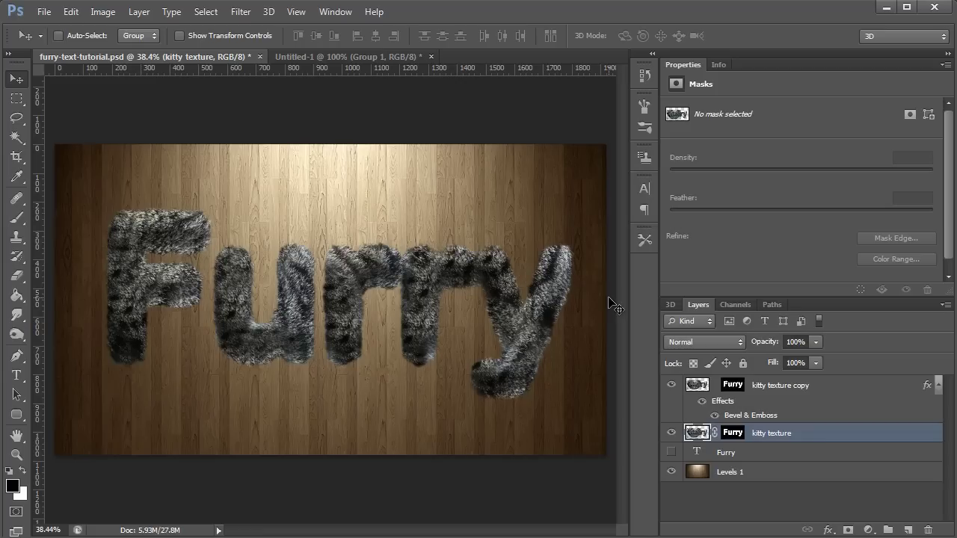
pyautogui.press('Left')
pyautogui.press('Left')
pyautogui.press('Left')
pyautogui.press('Left')
pyautogui.press('Left')
pyautogui.press('Left')
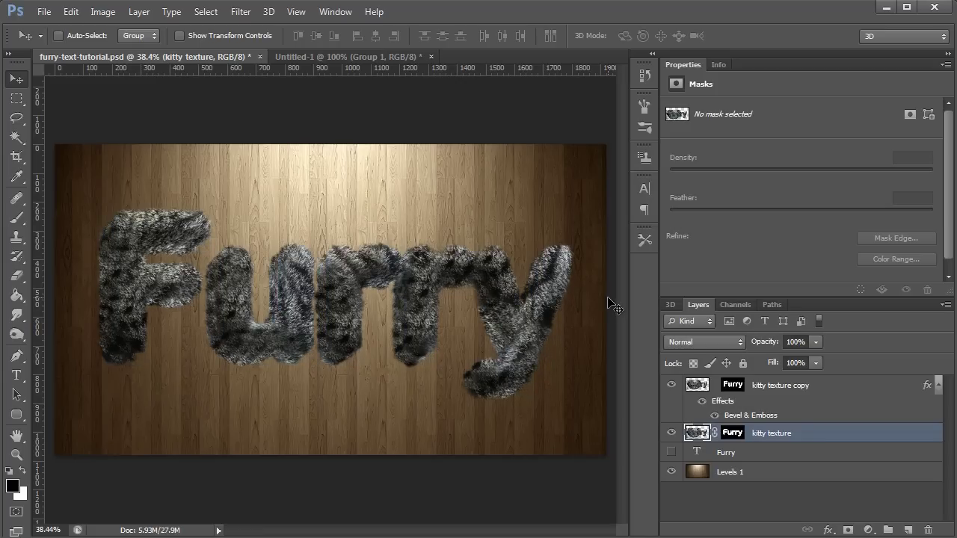
# Give kitty texture a #333333 Color Overlay in Multiply mode at 70% opacity.
pyautogui.doubleClick(899, 438)
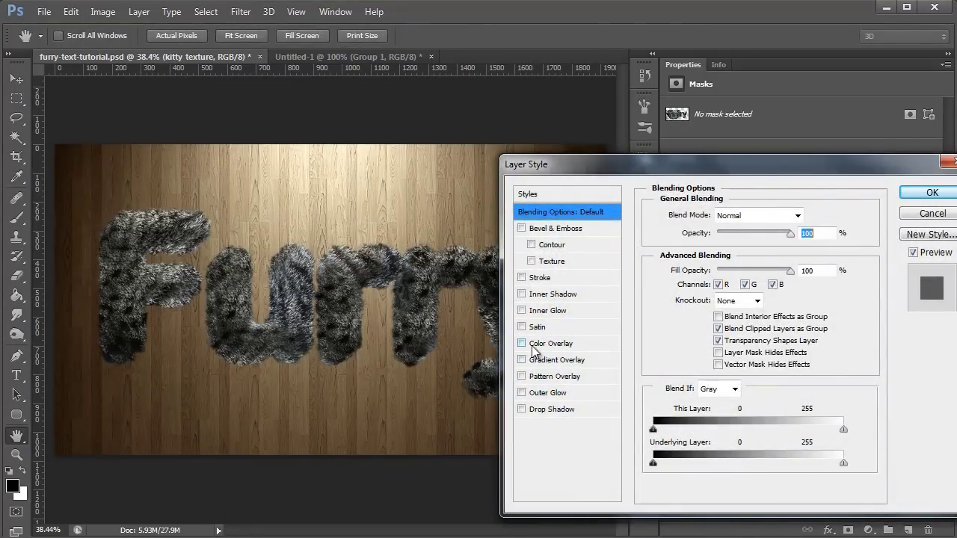
pyautogui.click(522, 344)
pyautogui.click(557, 344)
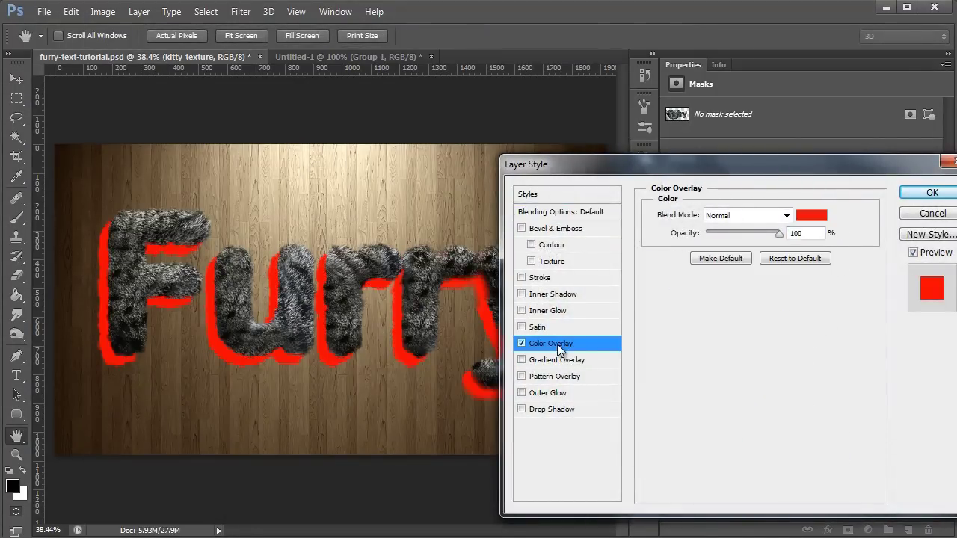
pyautogui.click(813, 217)
pyautogui.moveTo(249, 323)
pyautogui.mouseDown()
pyautogui.moveTo(252, 335)
pyautogui.moveTo(239, 335)
pyautogui.mouseUp()
pyautogui.click(572, 175)
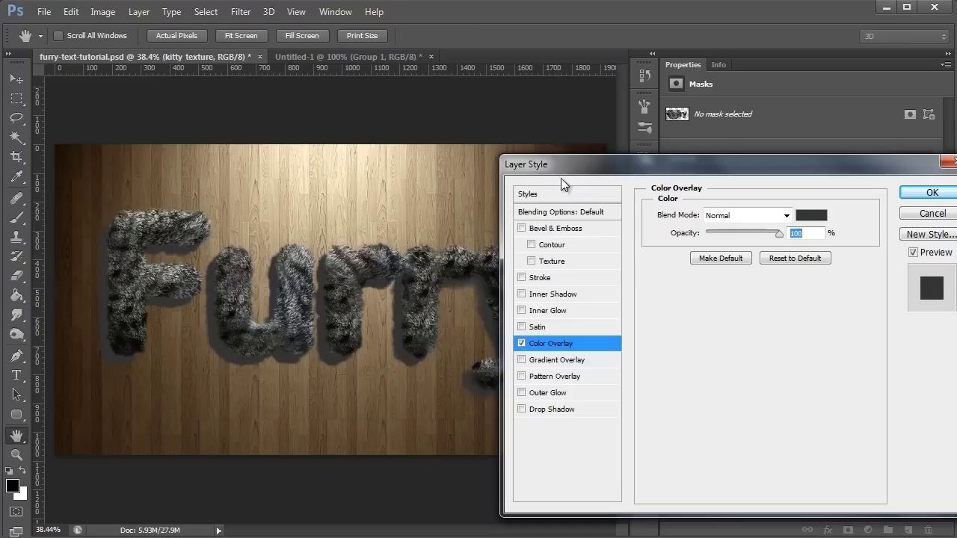
pyautogui.click(732, 215)
pyautogui.click(737, 281)
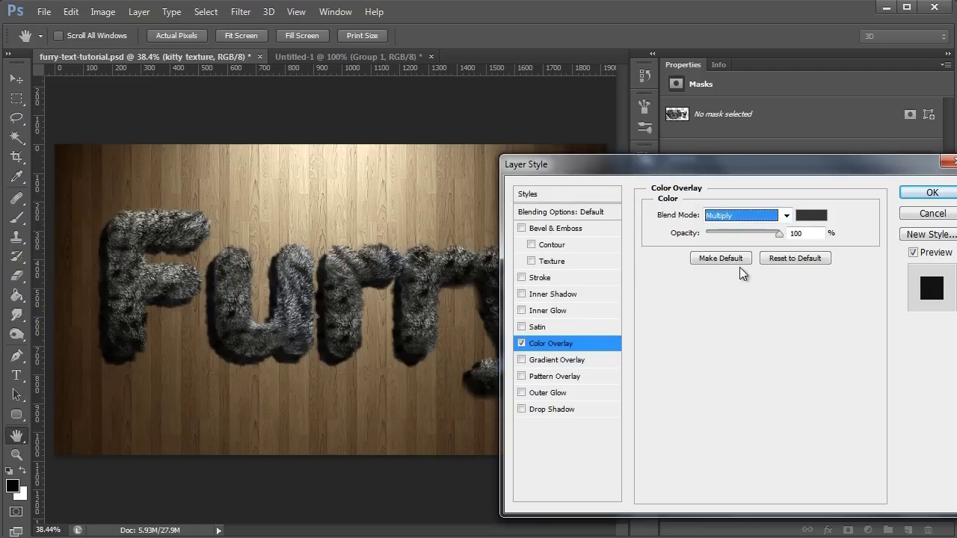
pyautogui.moveTo(777, 234); pyautogui.dragTo(750, 235)
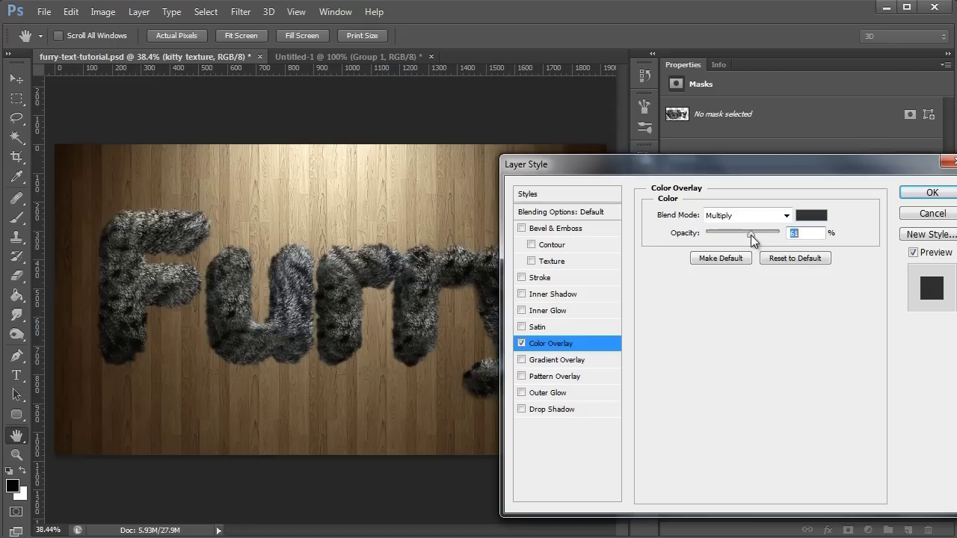
pyautogui.moveTo(753, 234); pyautogui.dragTo(759, 233)
pyautogui.click(926, 193)
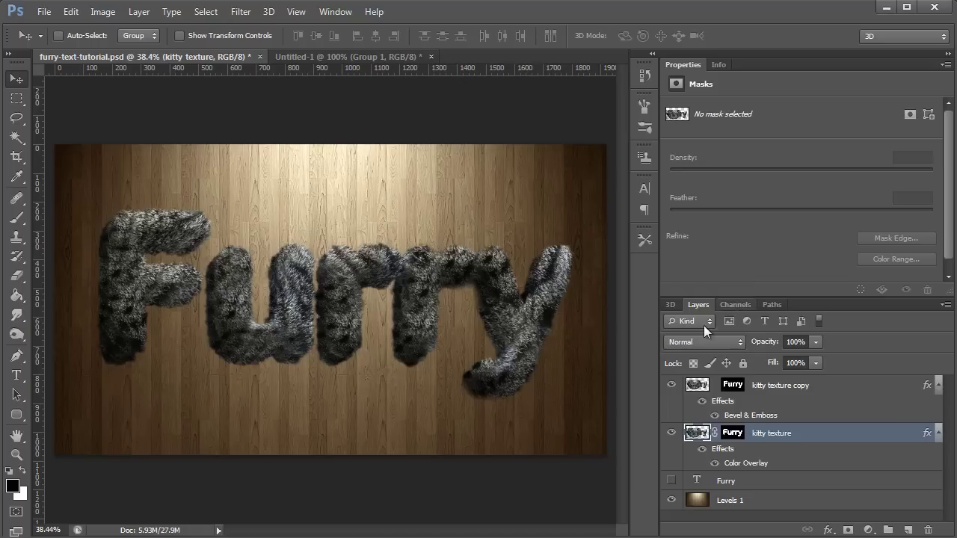
pyautogui.press('m')
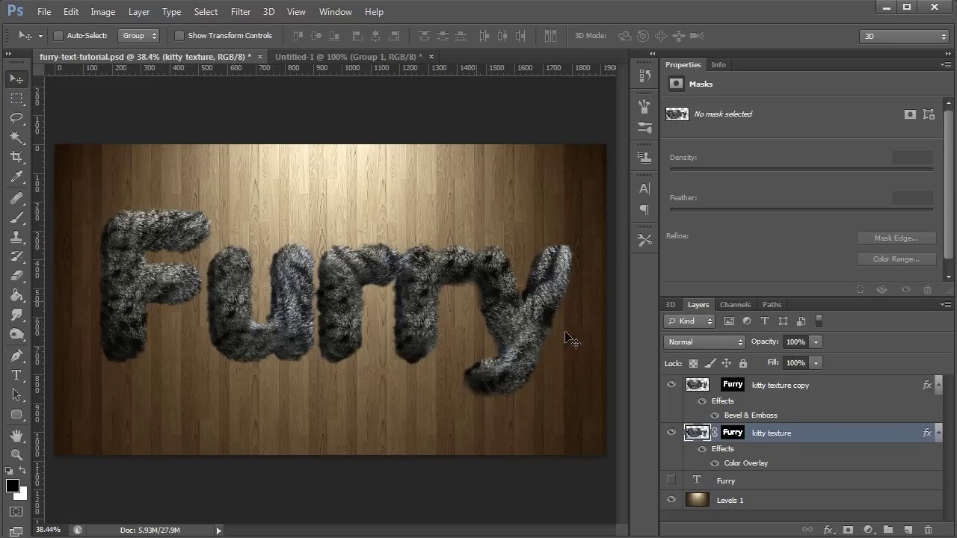
# Add a new Layer 1 above kitty texture copy and set up a white brush.
pyautogui.click(844, 389)
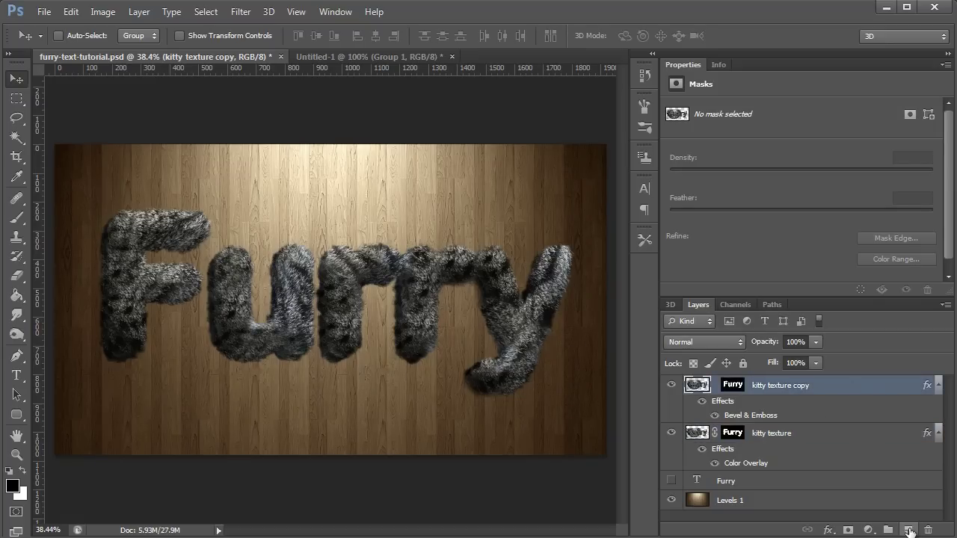
pyautogui.click(909, 531)
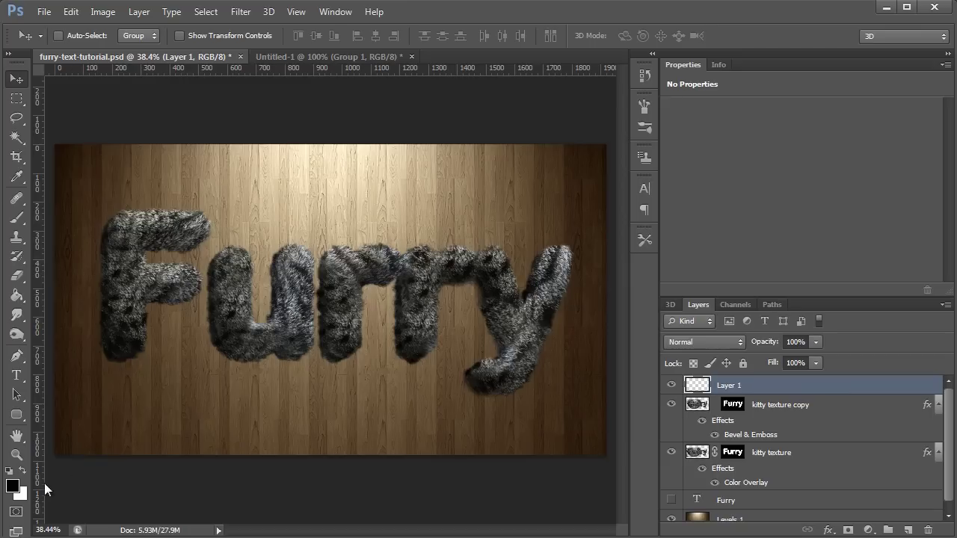
pyautogui.click(16, 218)
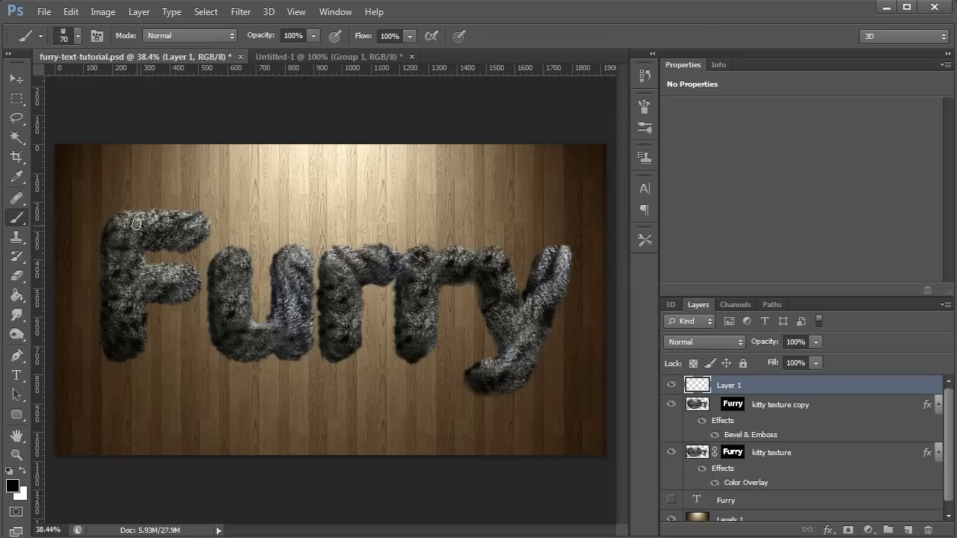
pyautogui.click(23, 469)
# Paint white highlights along the tops of the F, u, rr and y letters.
pyautogui.moveTo(112, 218); pyautogui.dragTo(209, 220)
pyautogui.moveTo(139, 267)
pyautogui.mouseDown()
pyautogui.moveTo(192, 275)
pyautogui.moveTo(242, 258)
pyautogui.moveTo(266, 327)
pyautogui.mouseUp()
pyautogui.moveTo(283, 253)
pyautogui.mouseDown()
pyautogui.moveTo(338, 258)
pyautogui.moveTo(330, 255)
pyautogui.moveTo(477, 252)
pyautogui.moveTo(374, 245)
pyautogui.moveTo(444, 262)
pyautogui.moveTo(494, 264)
pyautogui.moveTo(492, 255)
pyautogui.moveTo(529, 309)
pyautogui.mouseUp()
pyautogui.hotkey('ctrl', 'z')
pyautogui.moveTo(540, 252)
pyautogui.mouseDown()
pyautogui.moveTo(525, 295)
pyautogui.moveTo(535, 269)
pyautogui.moveTo(572, 254)
pyautogui.mouseUp()
pyautogui.moveTo(489, 256); pyautogui.dragTo(502, 256)
pyautogui.moveTo(511, 348); pyautogui.dragTo(473, 367)
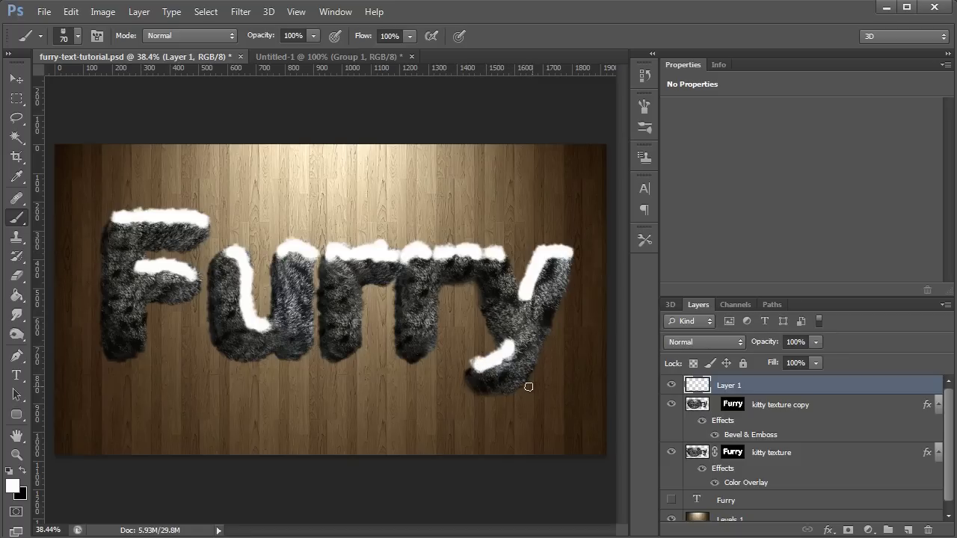
# Set Layer 1 to Overlay blend mode at 50% opacity.
pyautogui.click(728, 344)
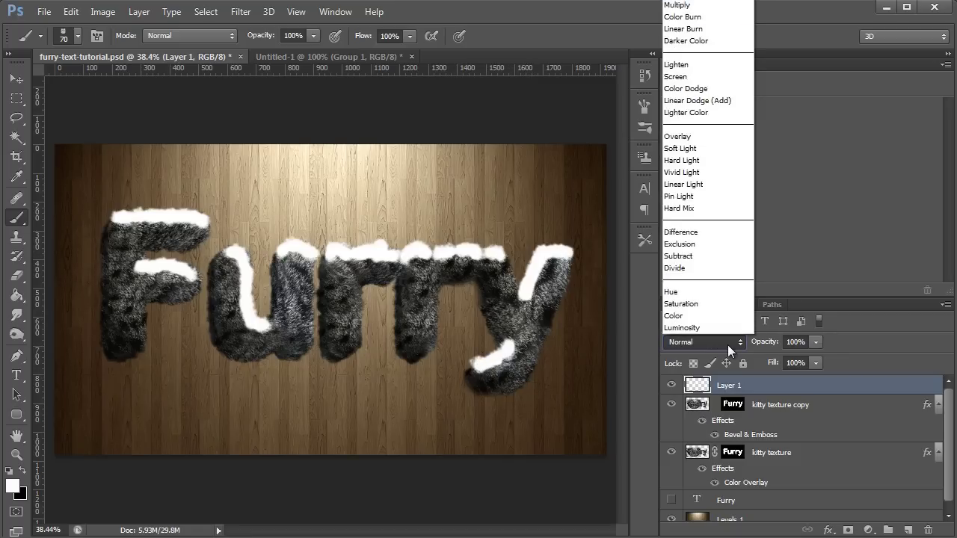
pyautogui.click(696, 140)
pyautogui.click(817, 341)
pyautogui.click(776, 357)
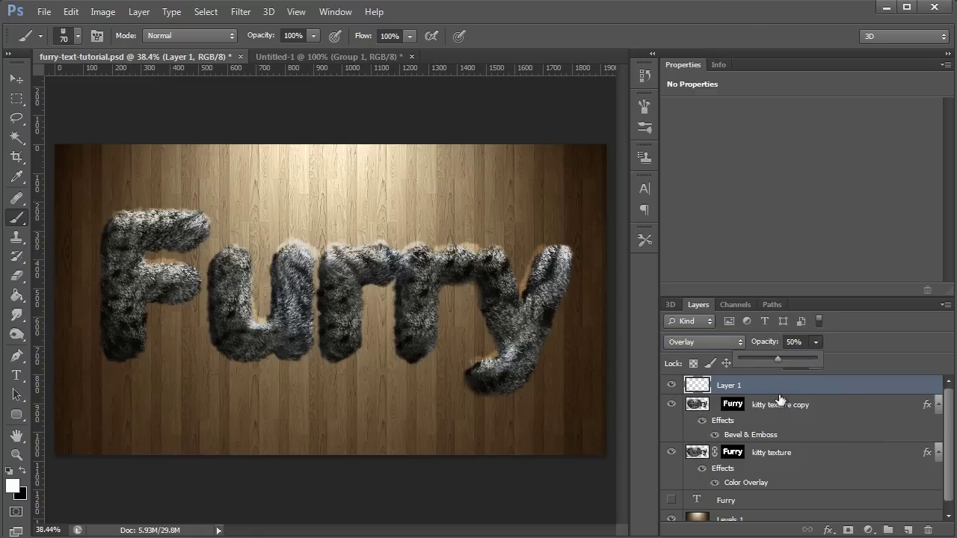
pyautogui.keyDown('ctrl'); pyautogui.click(733, 411); pyautogui.keyUp('ctrl')
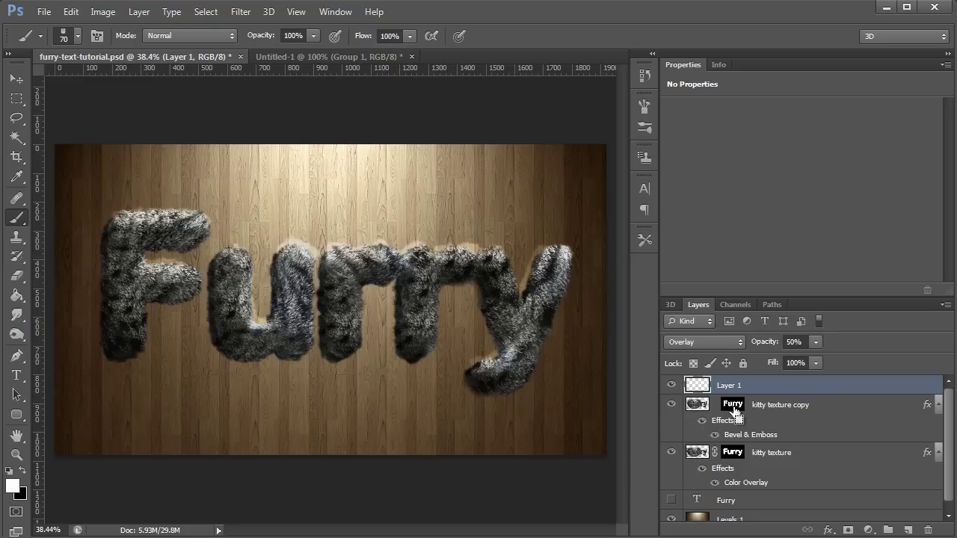
# Mask Layer 1's highlights to the Furry letter shapes and reload the letter selection.
pyautogui.keyDown('ctrl'); pyautogui.click(733, 410); pyautogui.keyUp('ctrl')
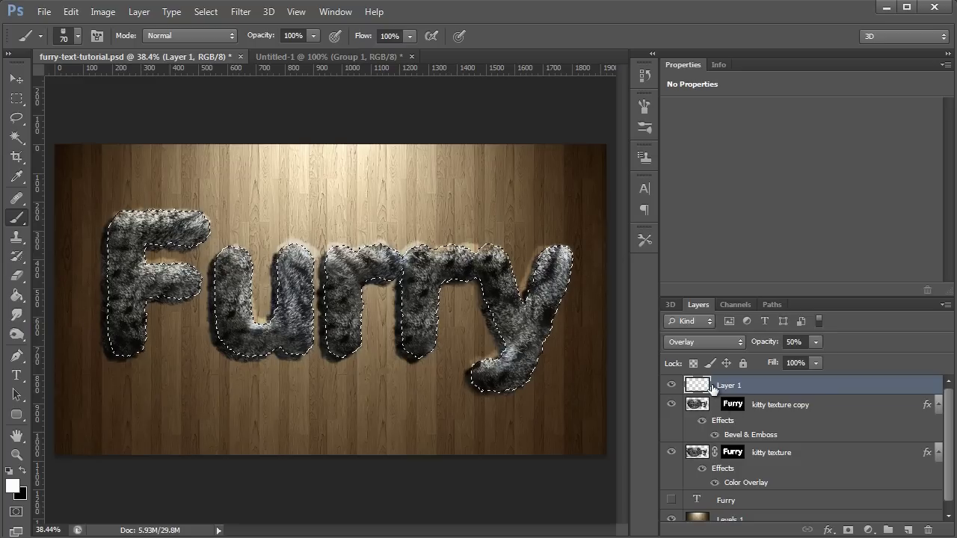
pyautogui.click(849, 530)
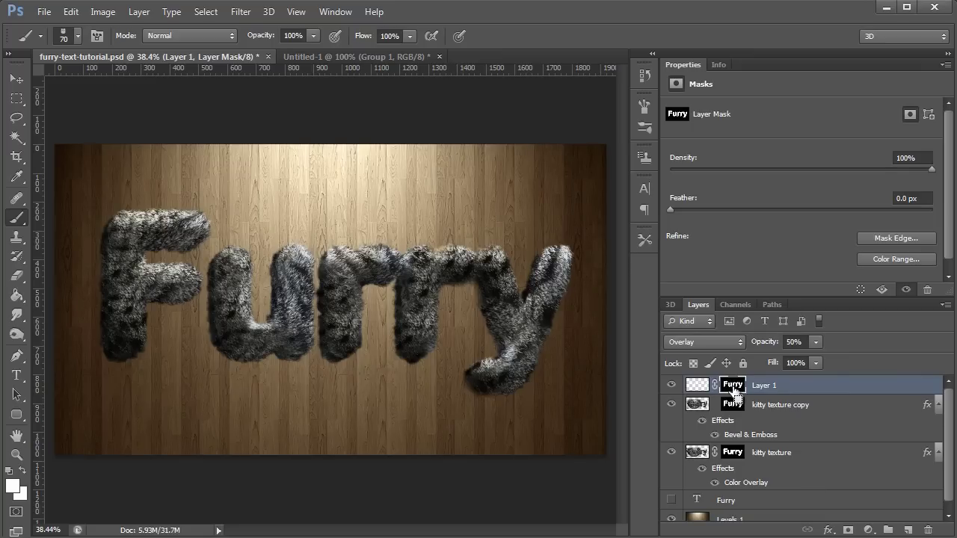
pyautogui.keyDown('ctrl'); pyautogui.click(733, 391); pyautogui.keyUp('ctrl')
pyautogui.click(697, 385)
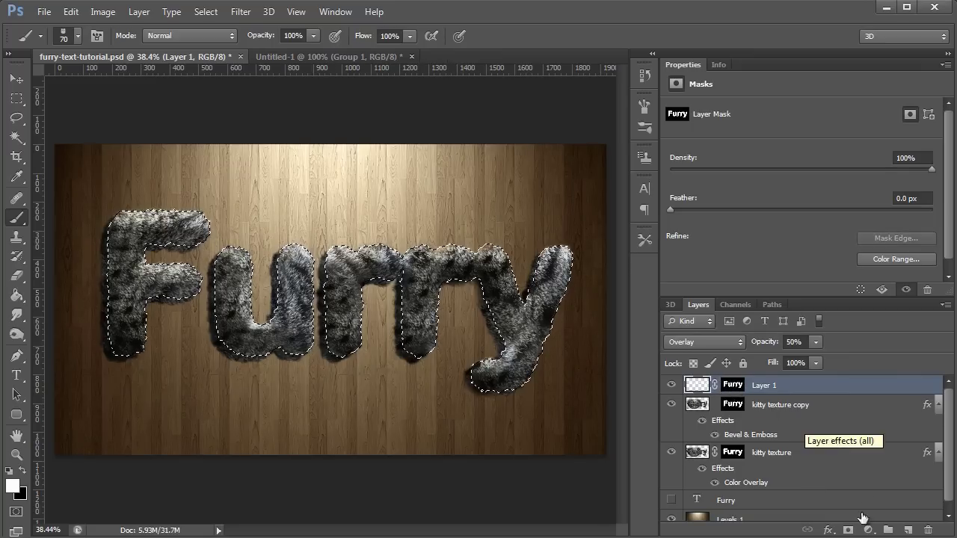
pyautogui.click(869, 530)
# Add a letter-masked Curves adjustment, pulling shadows down and highlights up into an S-curve.
pyautogui.click(829, 295)
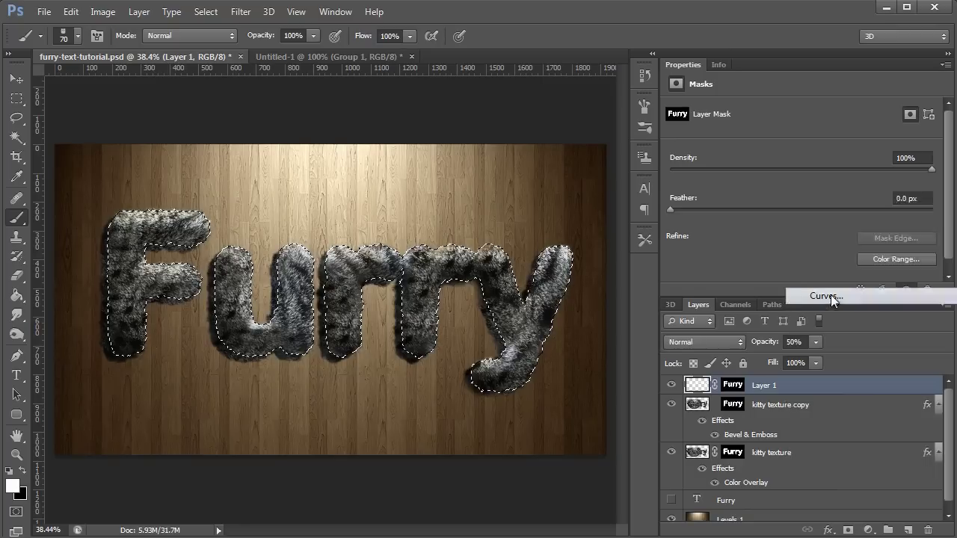
pyautogui.scroll(-3, 924, 186)
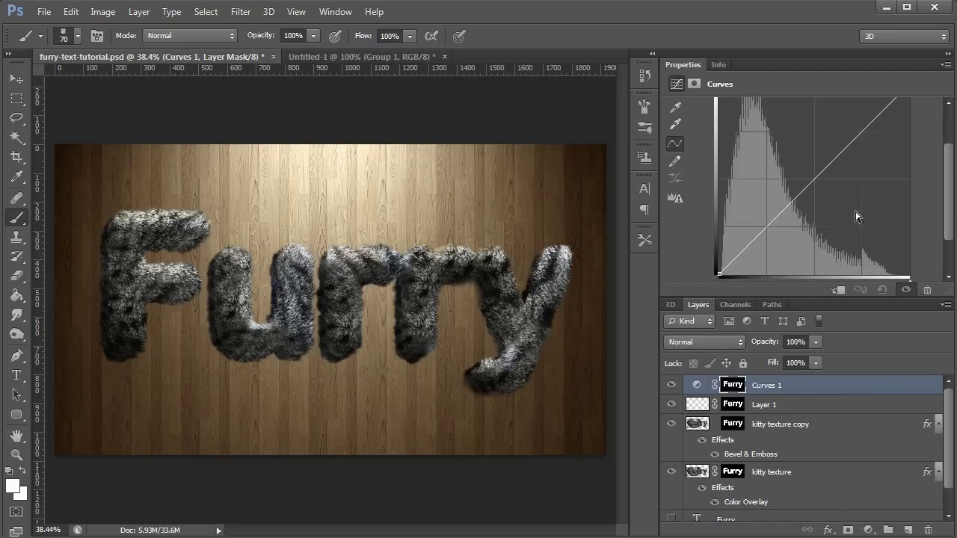
pyautogui.moveTo(786, 207); pyautogui.dragTo(788, 215)
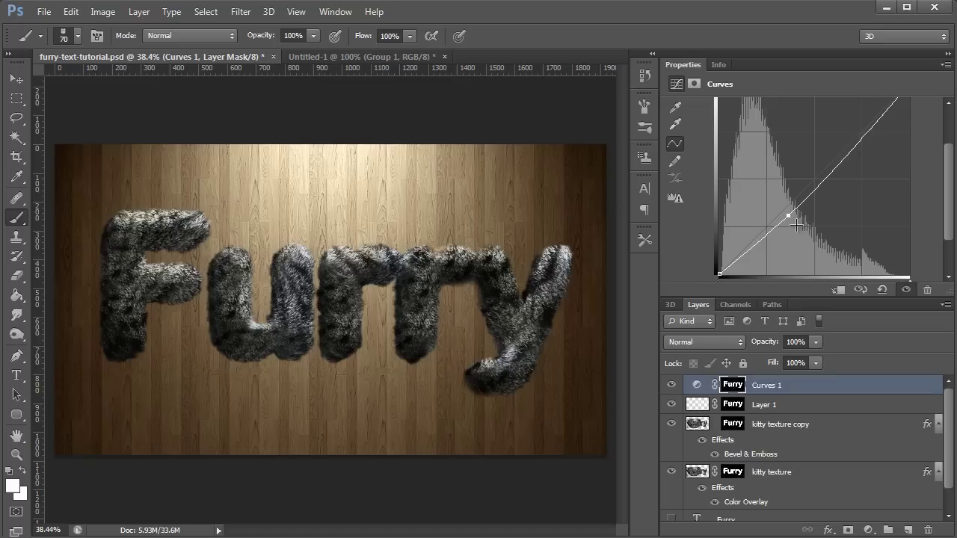
pyautogui.moveTo(873, 126); pyautogui.dragTo(868, 121)
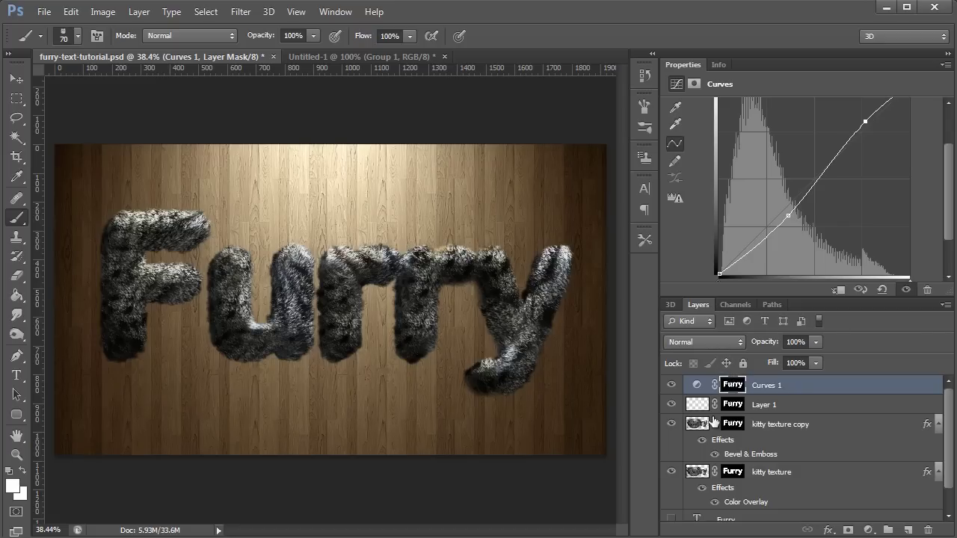
# Toggle Curves 1 and Layer 1 visibility off and on to compare the result.
pyautogui.click(671, 385)
pyautogui.click(671, 385)
pyautogui.click(672, 404)
pyautogui.click(672, 405)
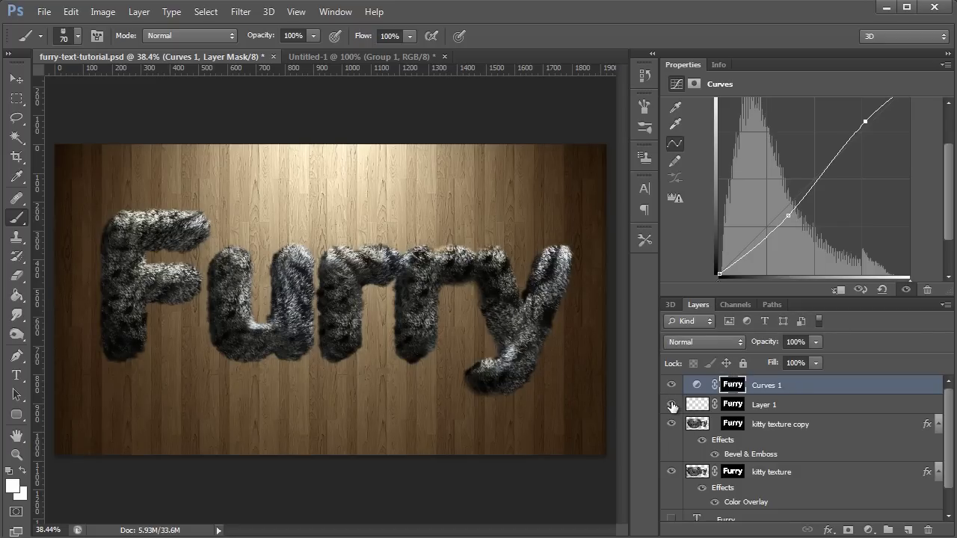
# Paint Layer 1's mask with near-black #050101 to hide the highlight over the rr tops.
pyautogui.click(733, 406)
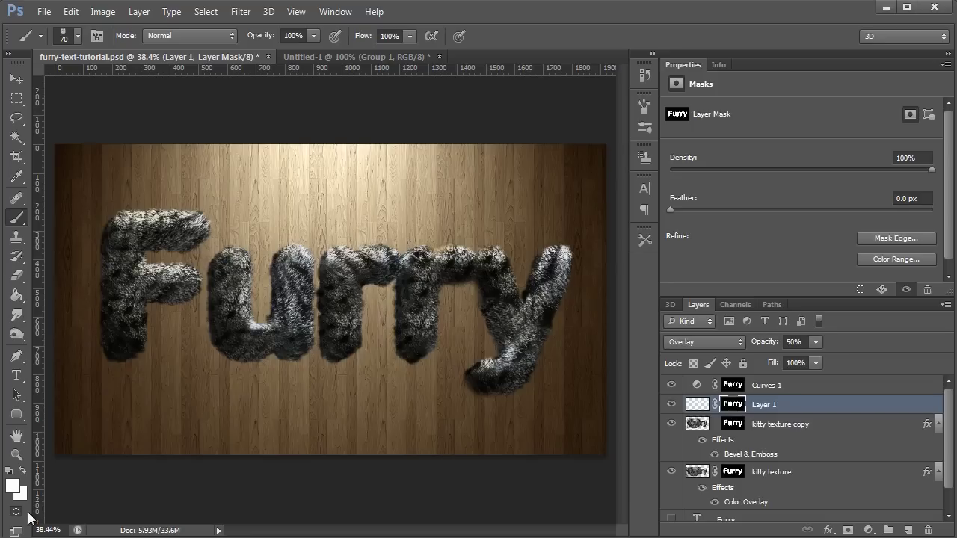
pyautogui.click(13, 486)
pyautogui.click(401, 372)
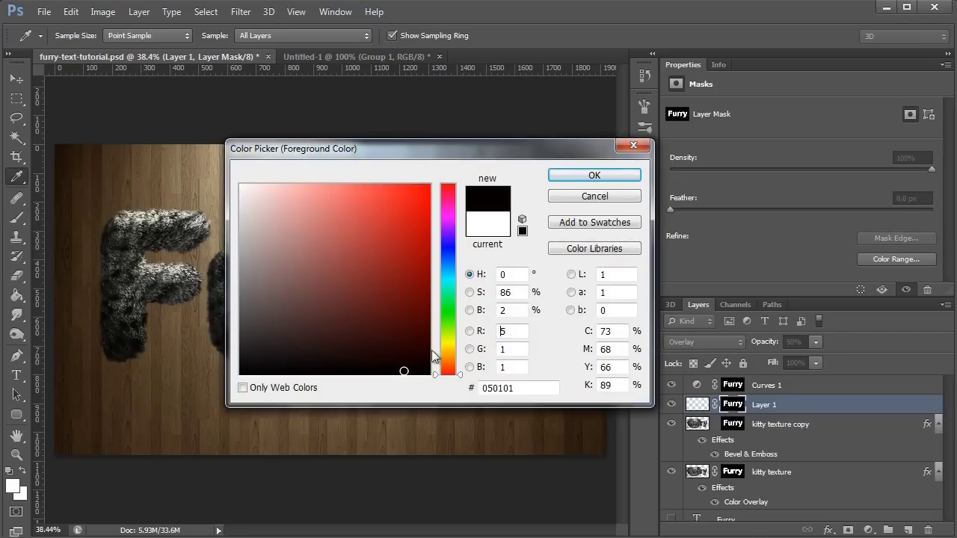
pyautogui.click(591, 173)
pyautogui.press('b')
pyautogui.moveTo(481, 240)
pyautogui.mouseDown()
pyautogui.moveTo(443, 247)
pyautogui.moveTo(487, 246)
pyautogui.moveTo(468, 256)
pyautogui.mouseUp()
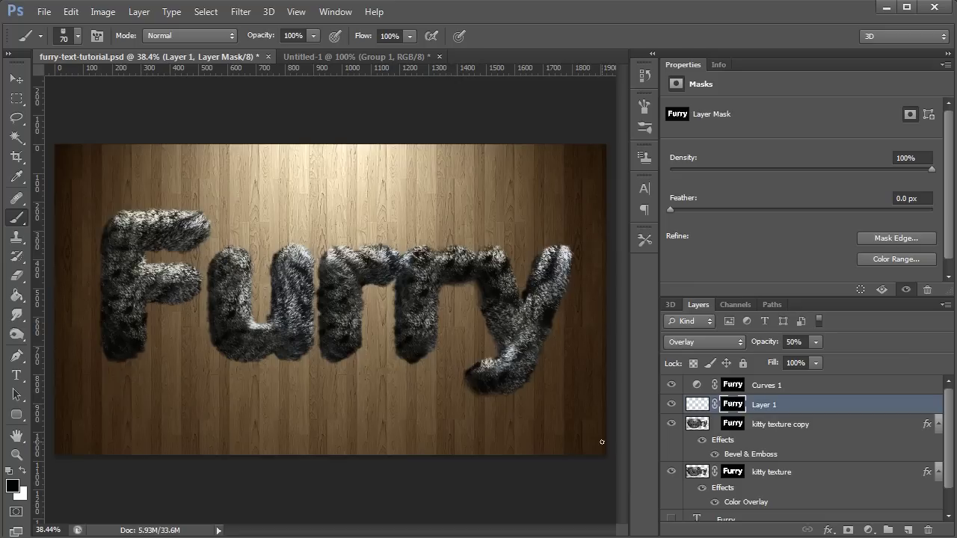
pyautogui.hotkey('alt', '[')
pyautogui.hotkey('alt', '[')
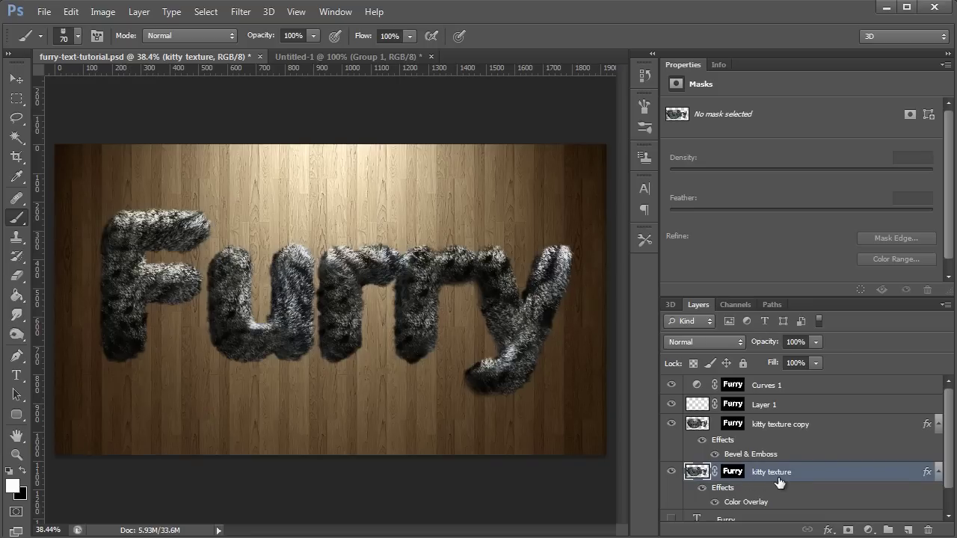
pyautogui.click(26, 77)
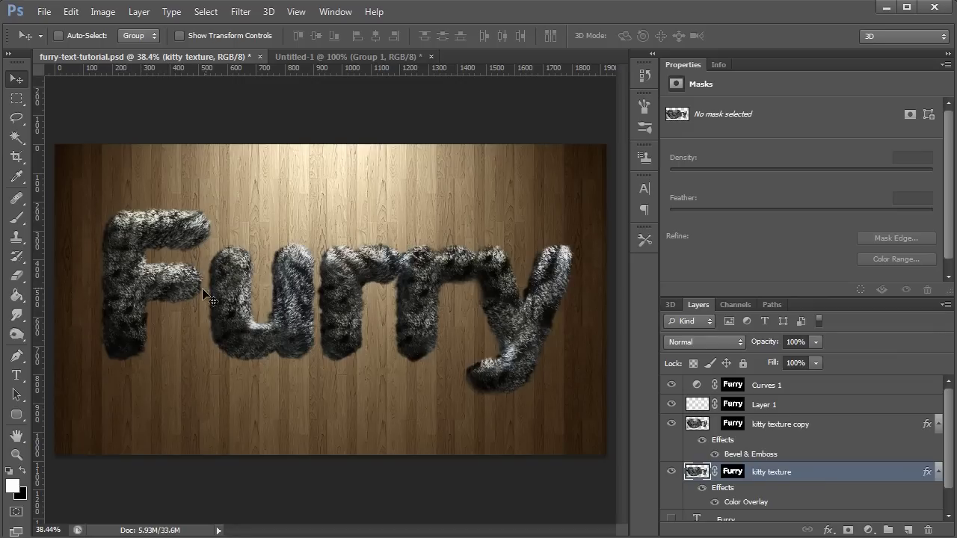
pyautogui.doubleClick(16, 455)
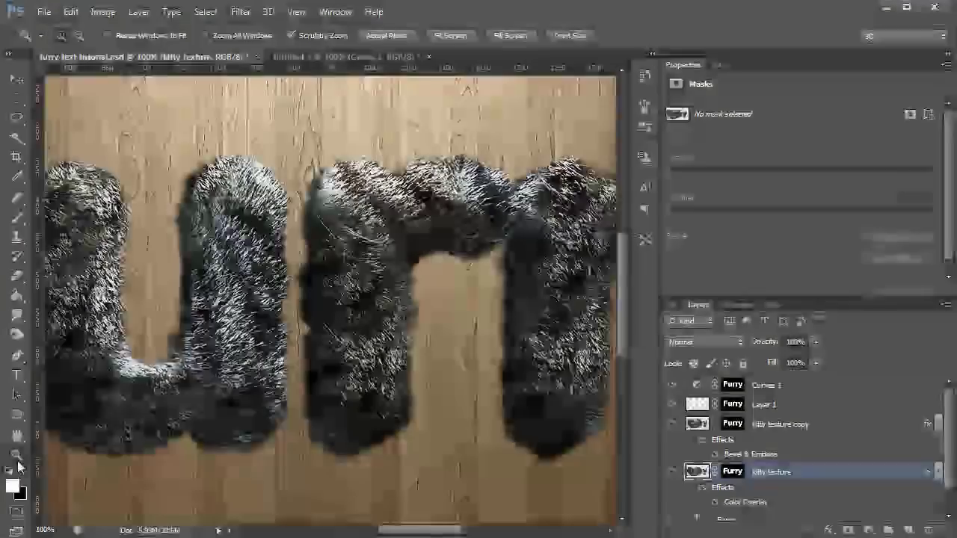
pyautogui.click(250, 161)
pyautogui.click(249, 161)
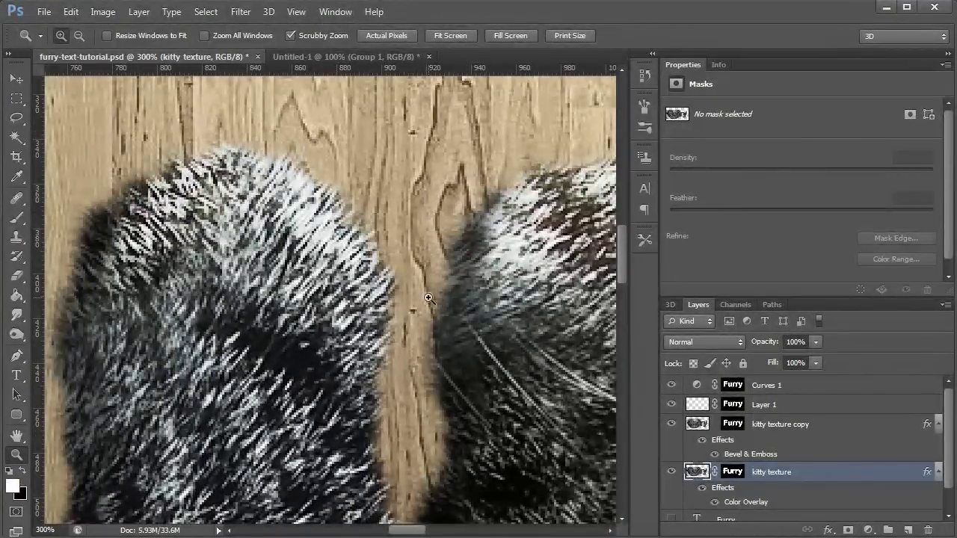
pyautogui.rightClick(294, 225)
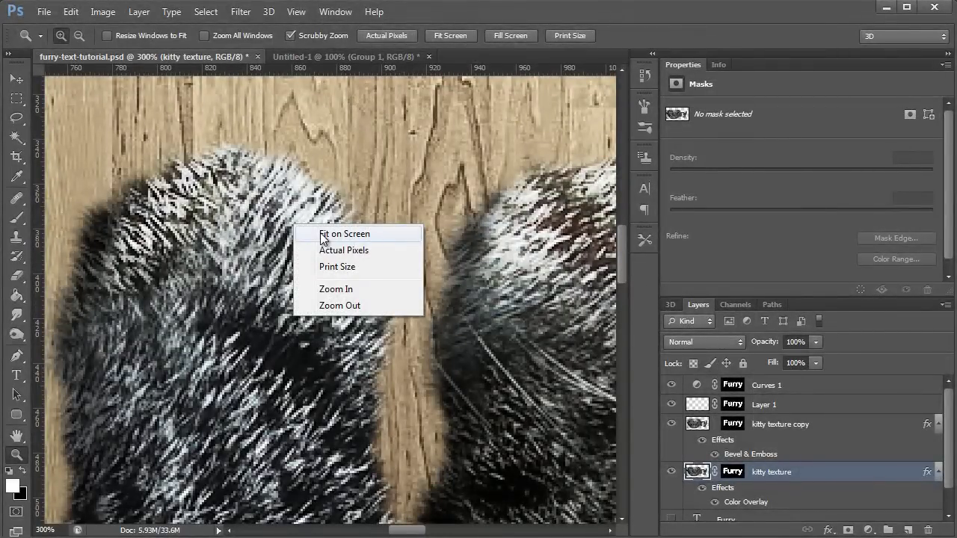
pyautogui.click(323, 237)
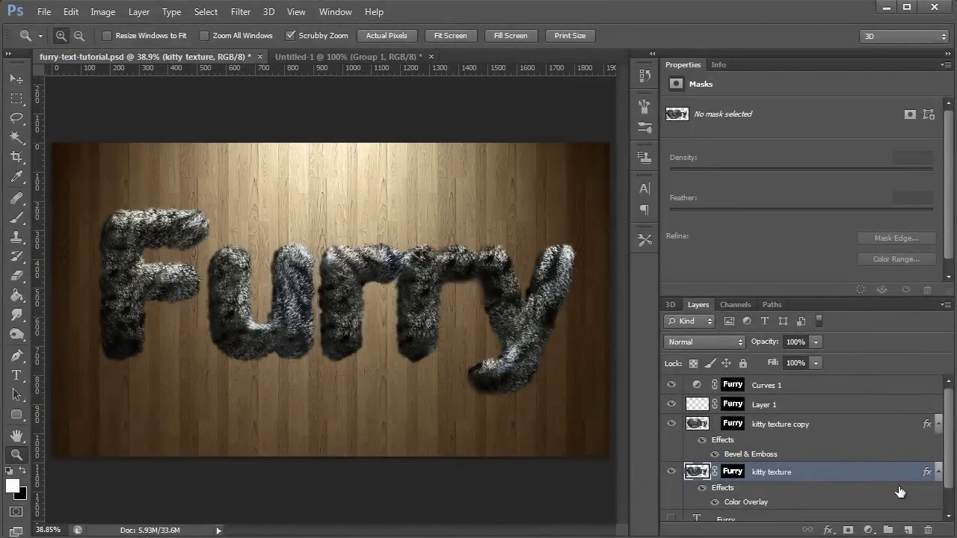
# Add a drop shadow to kitty texture with its own 90° angle, 35 px distance, 27 px size.
pyautogui.doubleClick(876, 478)
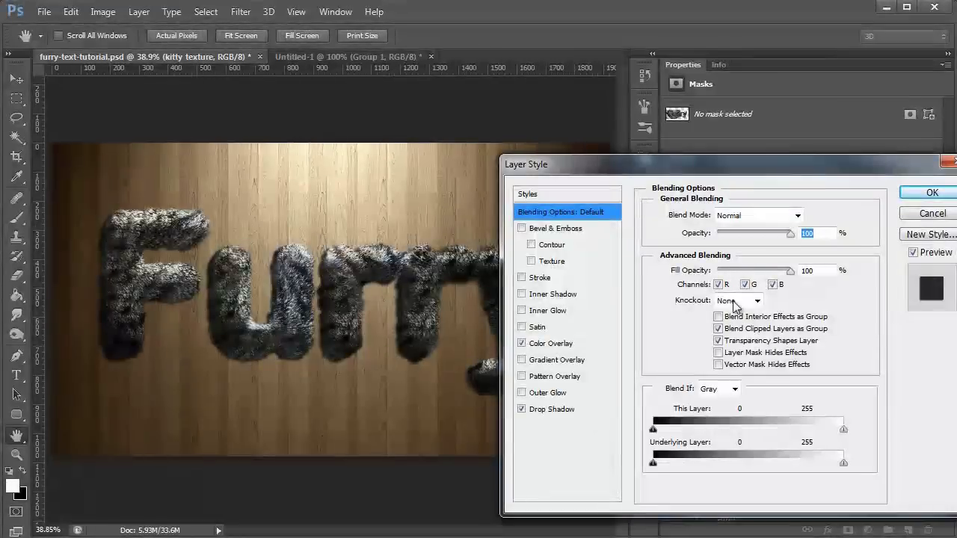
pyautogui.click(577, 409)
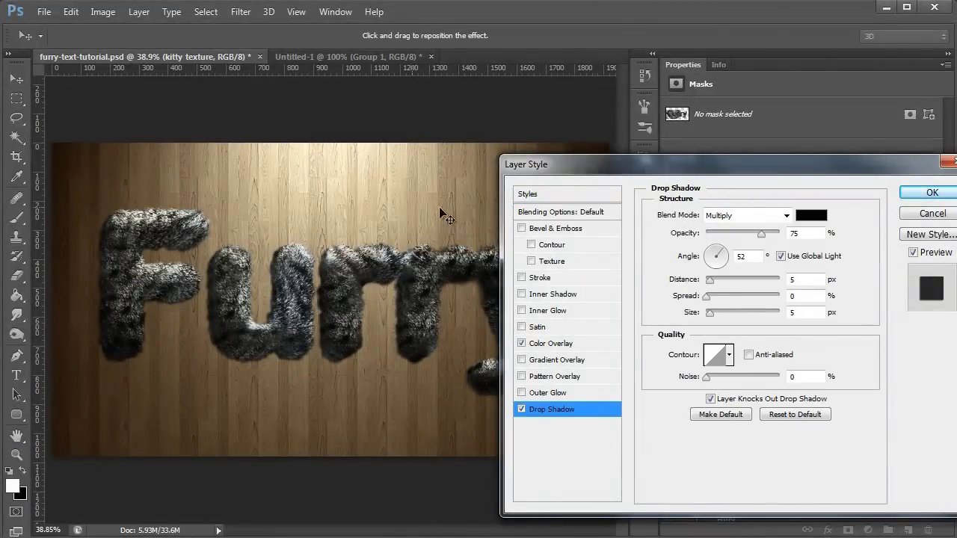
pyautogui.click(781, 256)
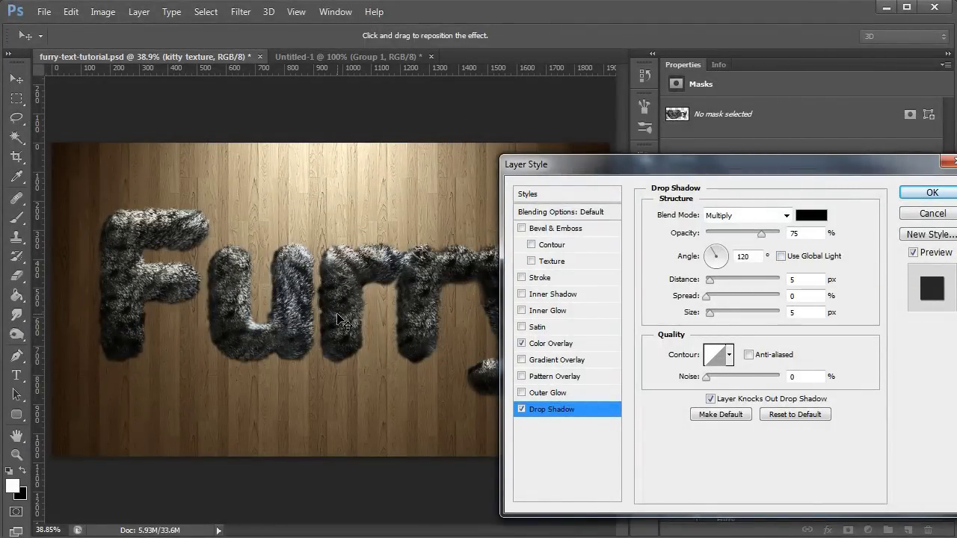
pyautogui.moveTo(338, 316); pyautogui.dragTo(339, 326)
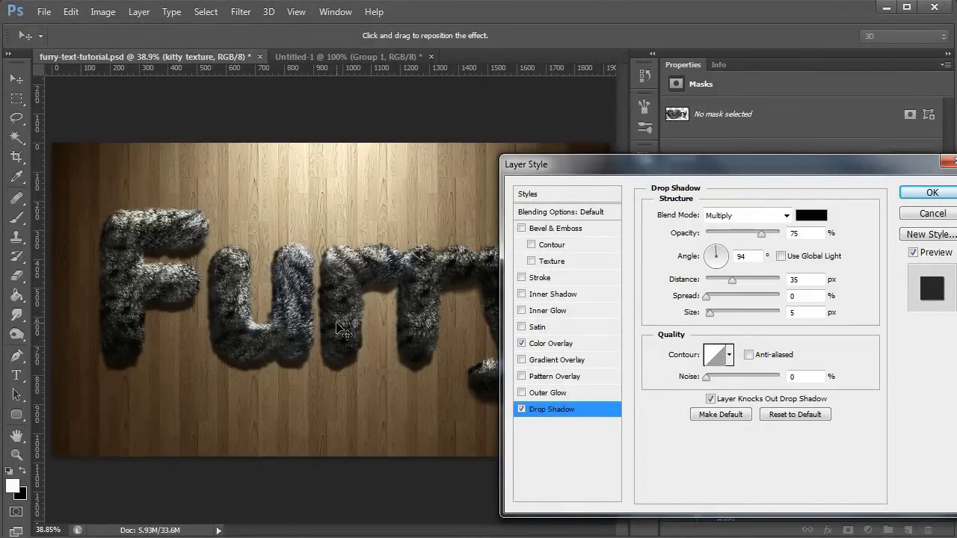
pyautogui.doubleClick(753, 260)
pyautogui.write('90')
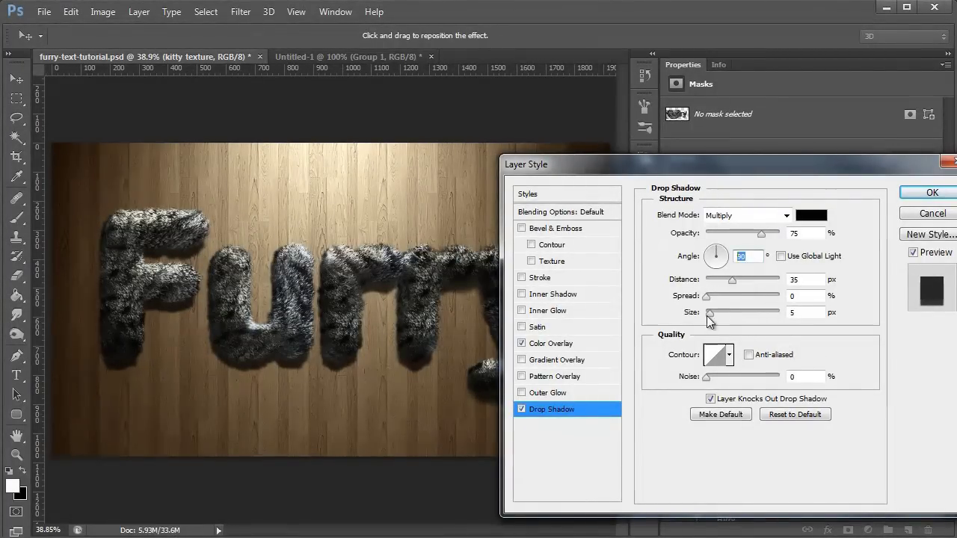
pyautogui.moveTo(709, 315); pyautogui.dragTo(718, 315)
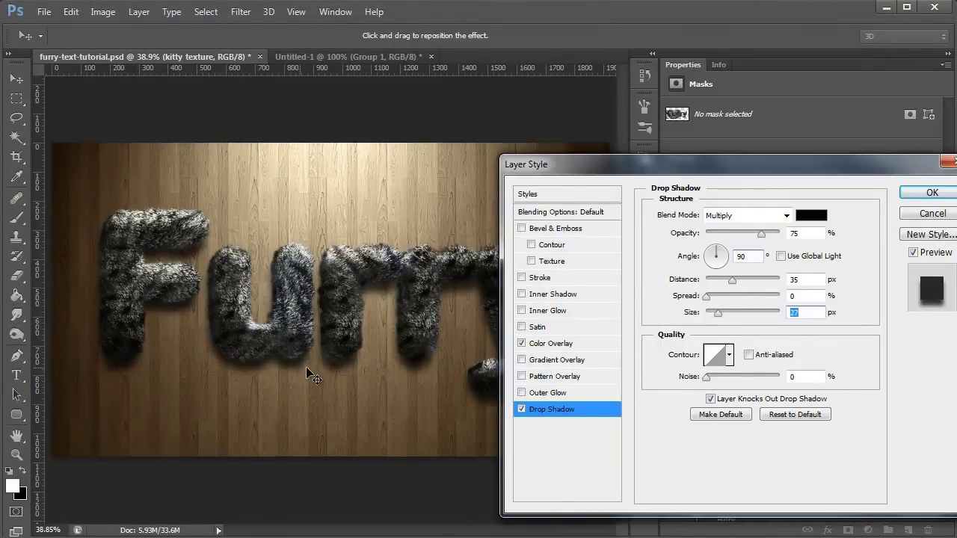
# Sample the dark wood as the shadow colour and apply the drop shadow.
pyautogui.click(810, 217)
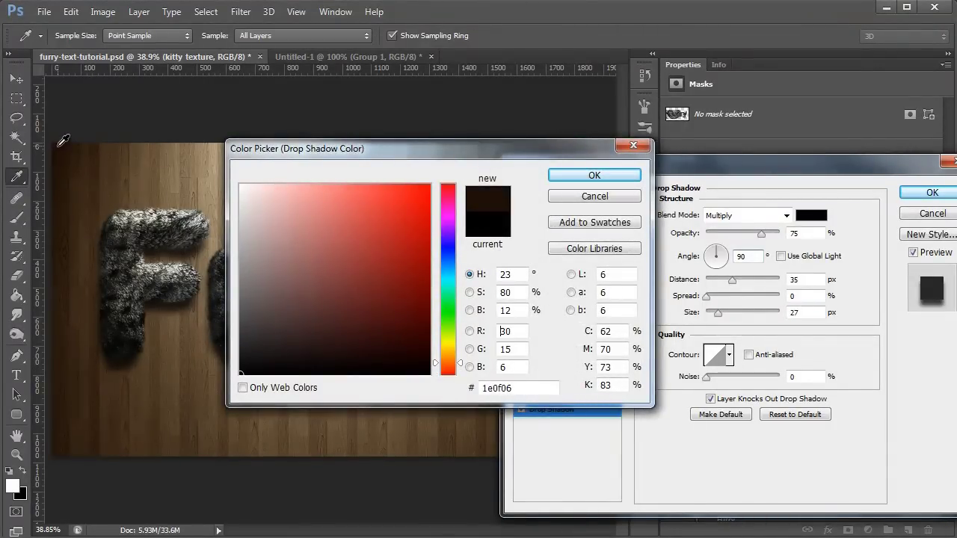
pyautogui.click(58, 146)
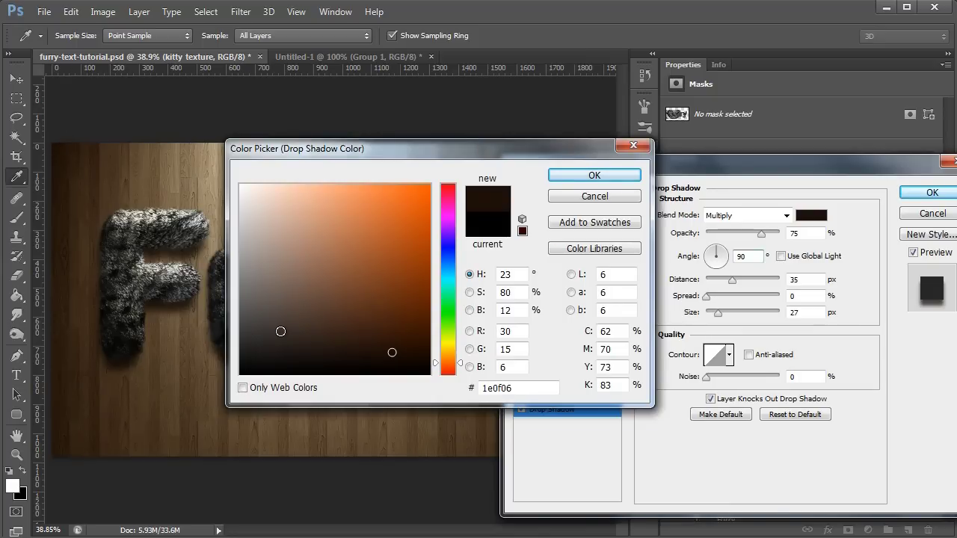
pyautogui.click(574, 175)
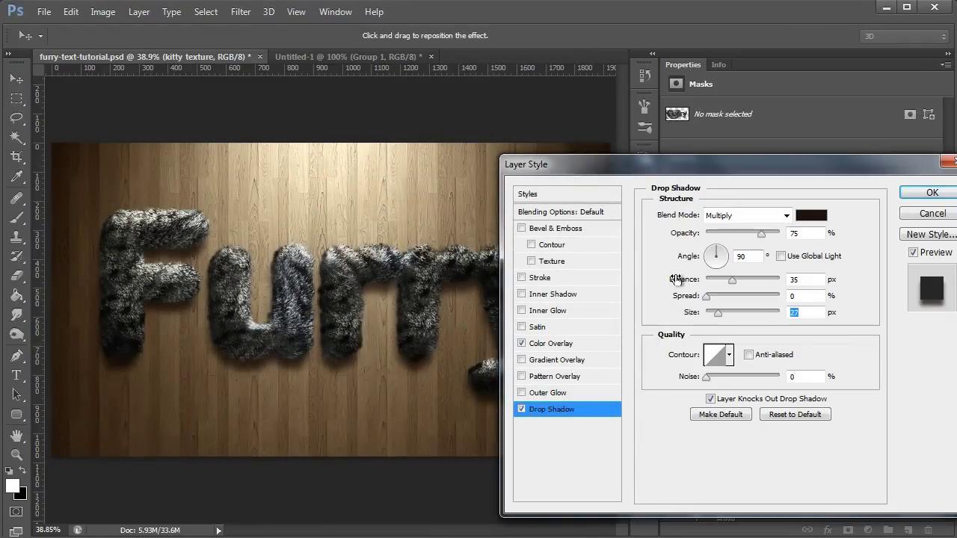
pyautogui.click(919, 195)
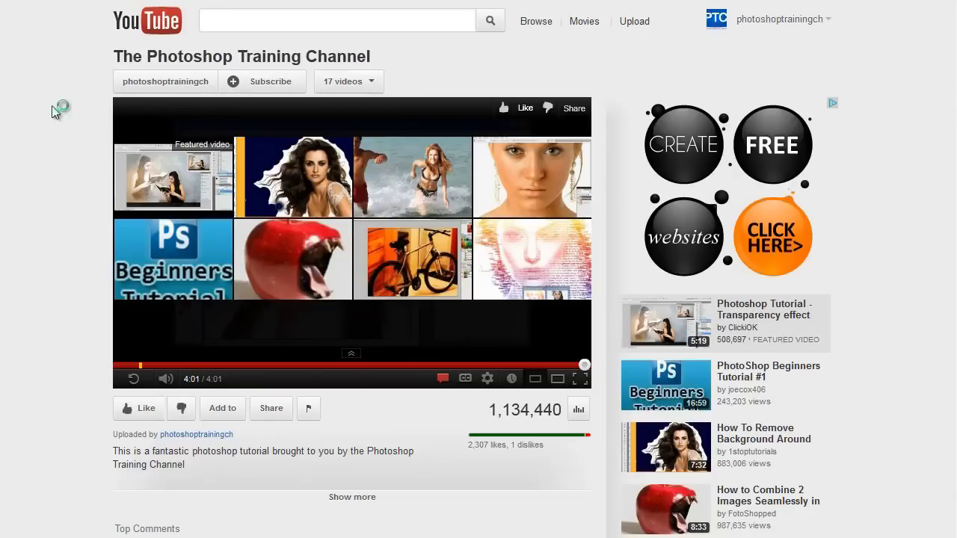
# Draft the comment 'This was an amazing Photoshop tutorial!' under the featured video.
pyautogui.scroll(-4, 43, 138)
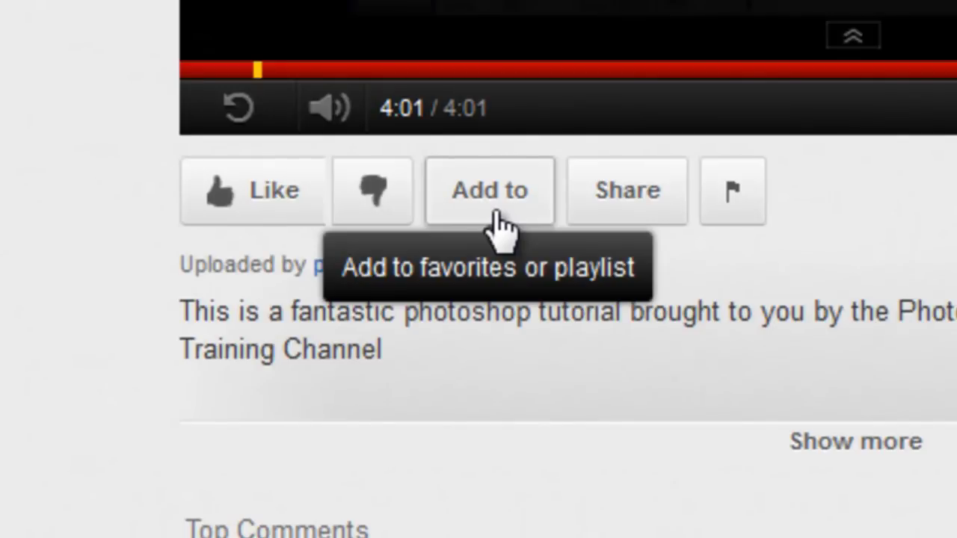
pyautogui.click(645, 224)
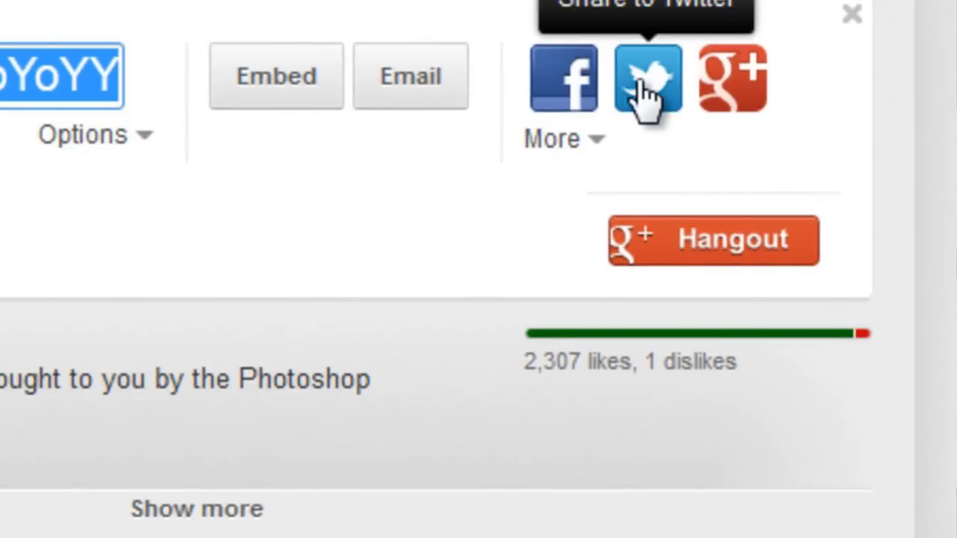
pyautogui.click(582, 142)
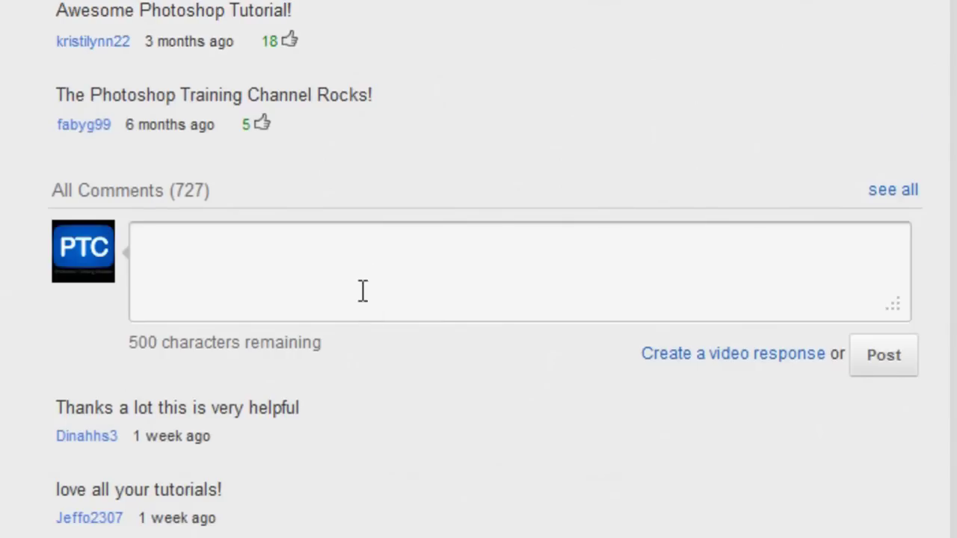
pyautogui.click(361, 291)
pyautogui.write('This was an amazing Photo')
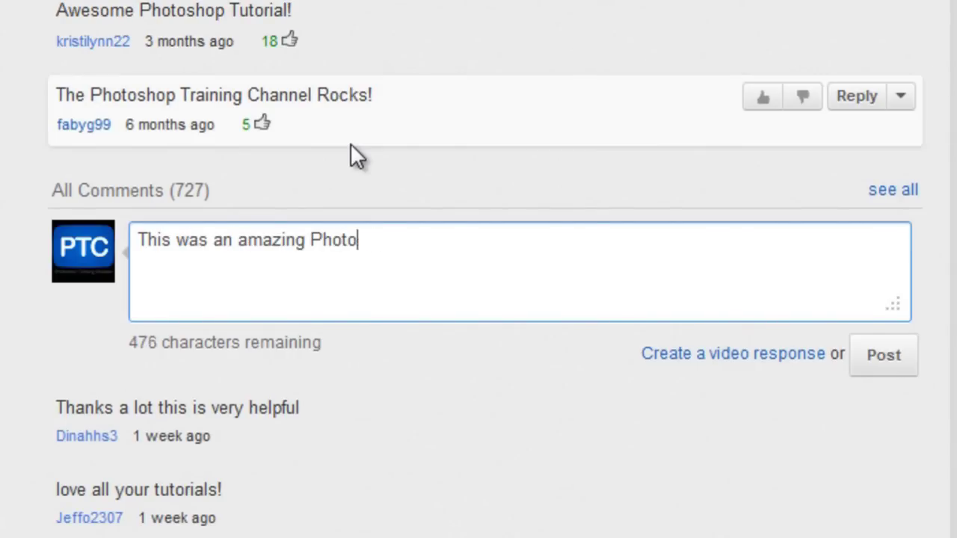
pyautogui.write('shop tutorial!')
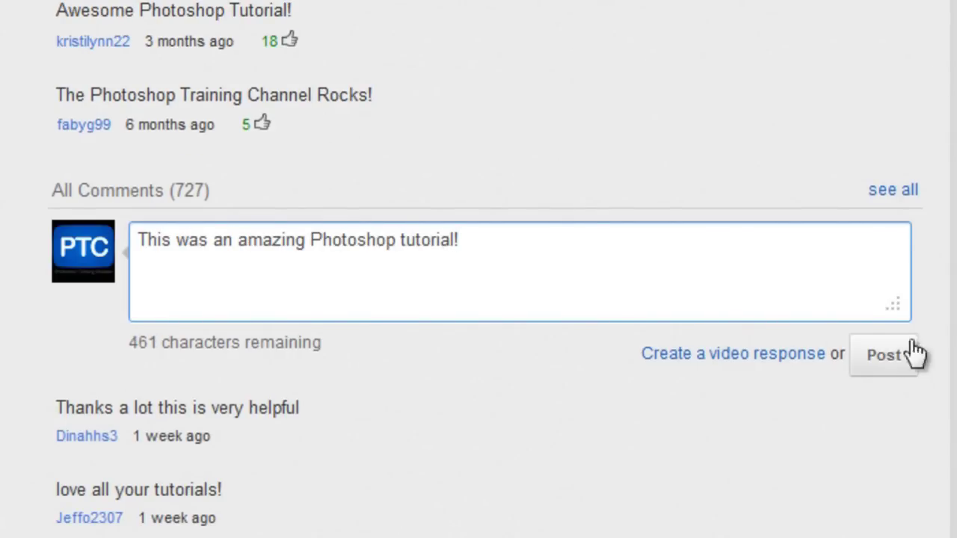